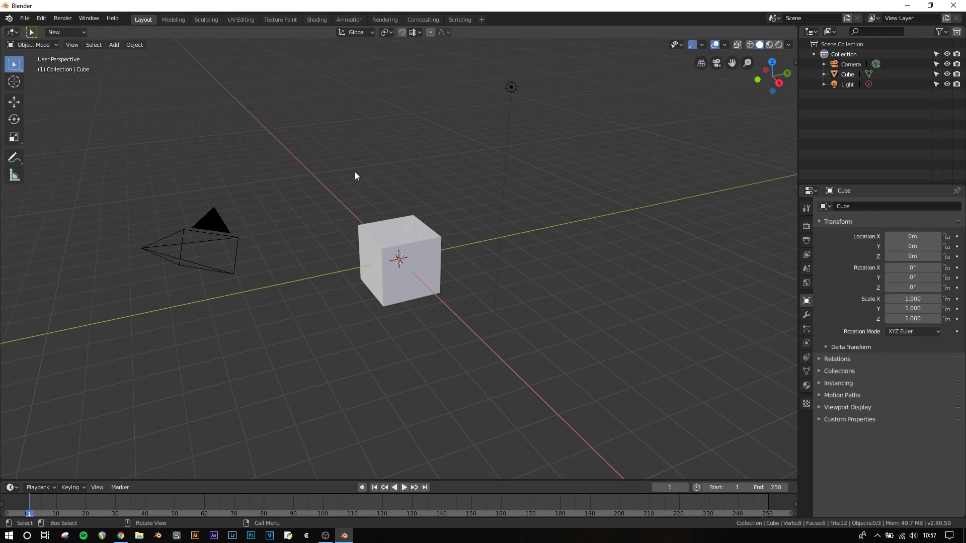
Load Blender's factory settings from the File menu and confirm the reset prompt.
left_click(24, 19)
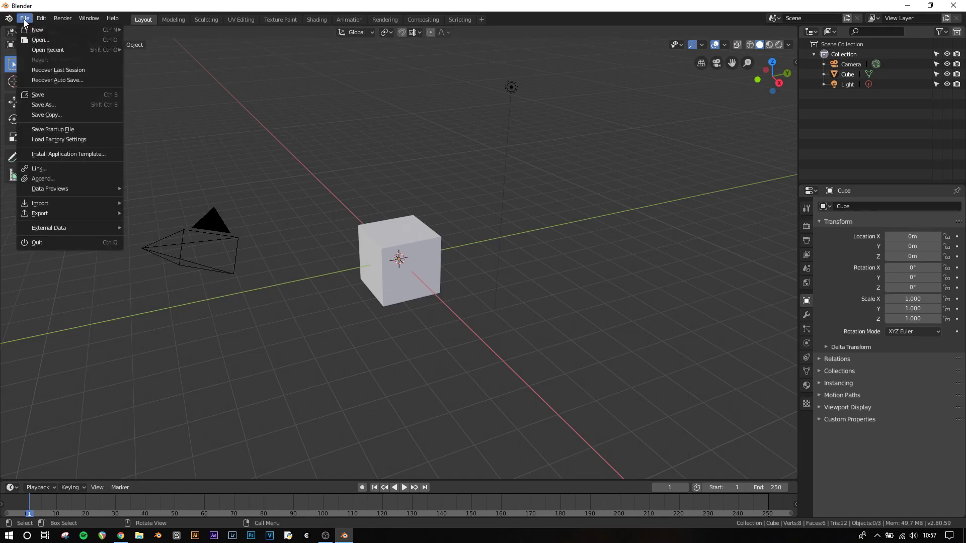
left_click(54, 142)
left_click(55, 142)
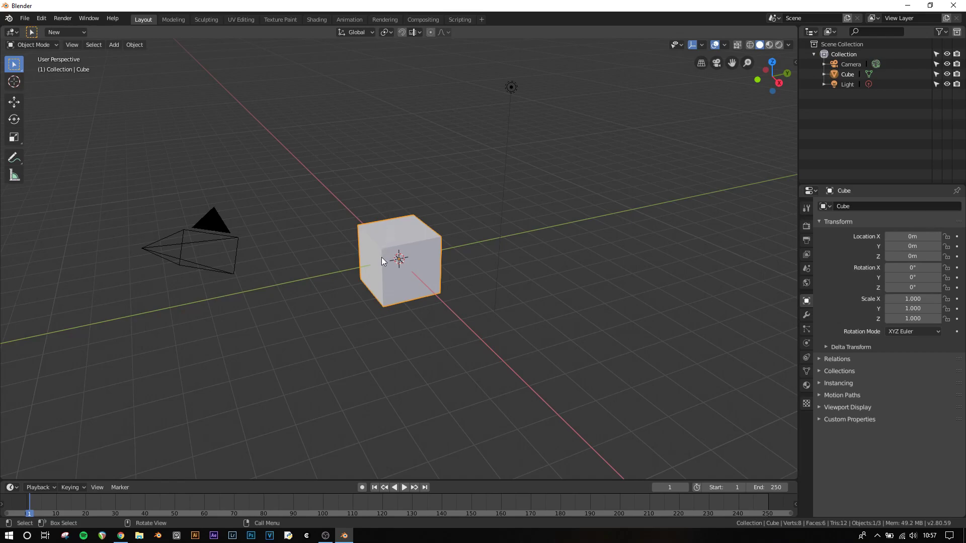
Delete the cube's top corner vertices in Edit Mode, leaving only a floor and wall face.
scroll(399, 259, "up", 4)
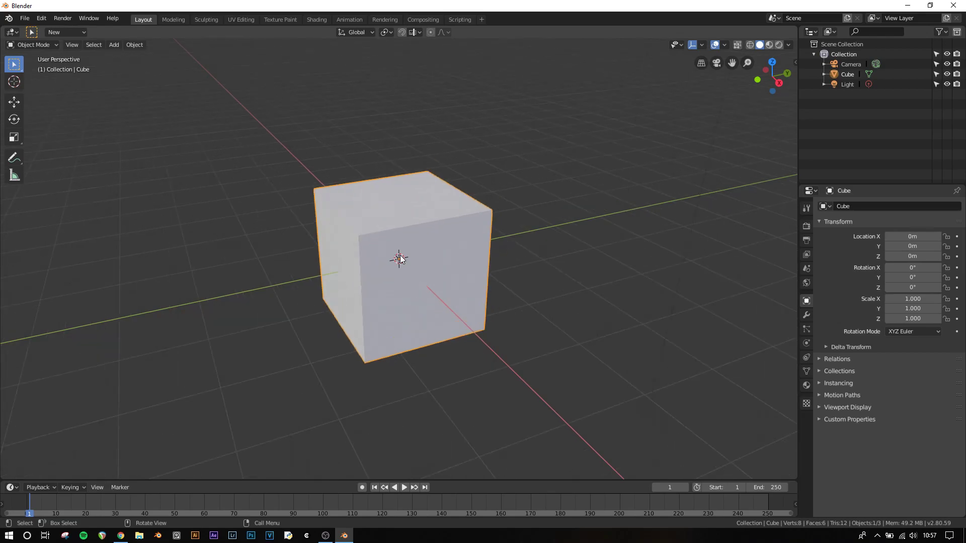
scroll(399, 259, "down", 3)
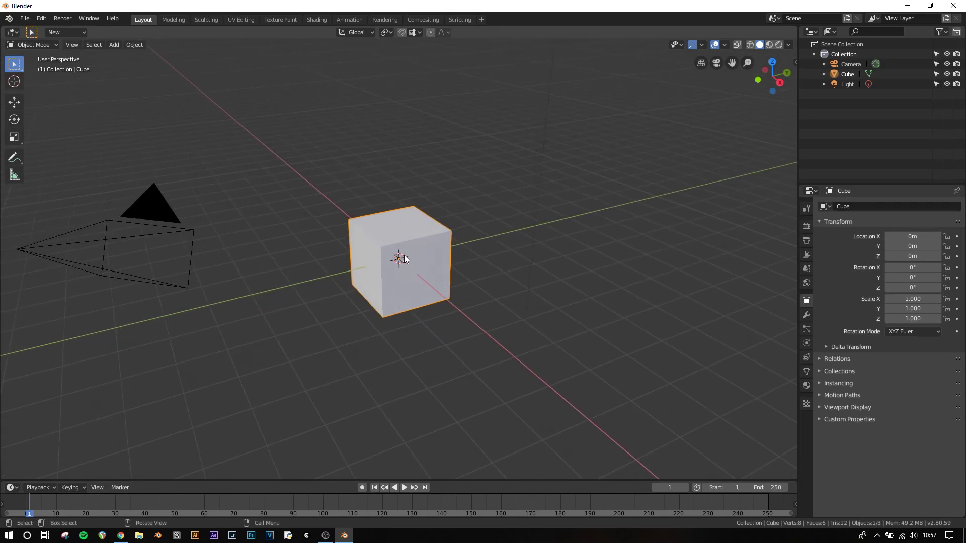
key("Tab")
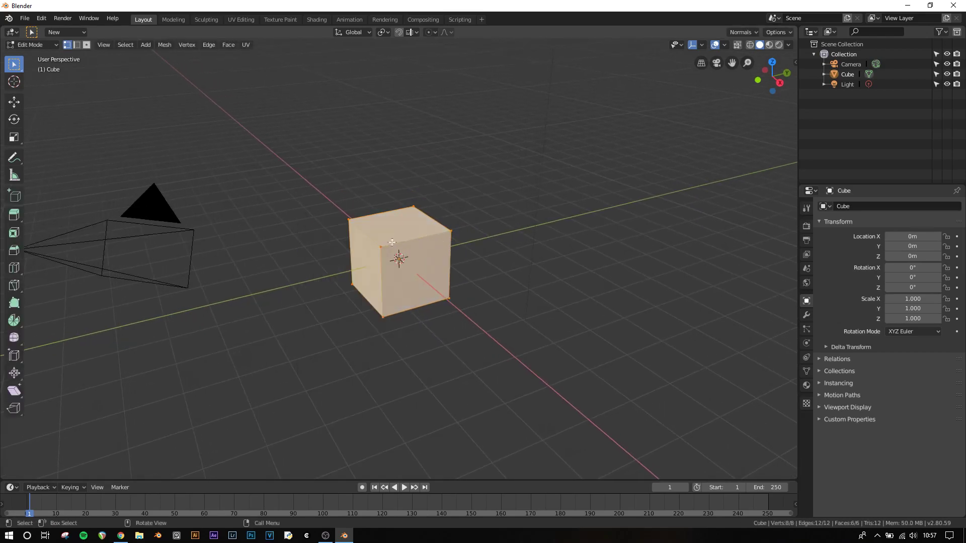
left_click(381, 245)
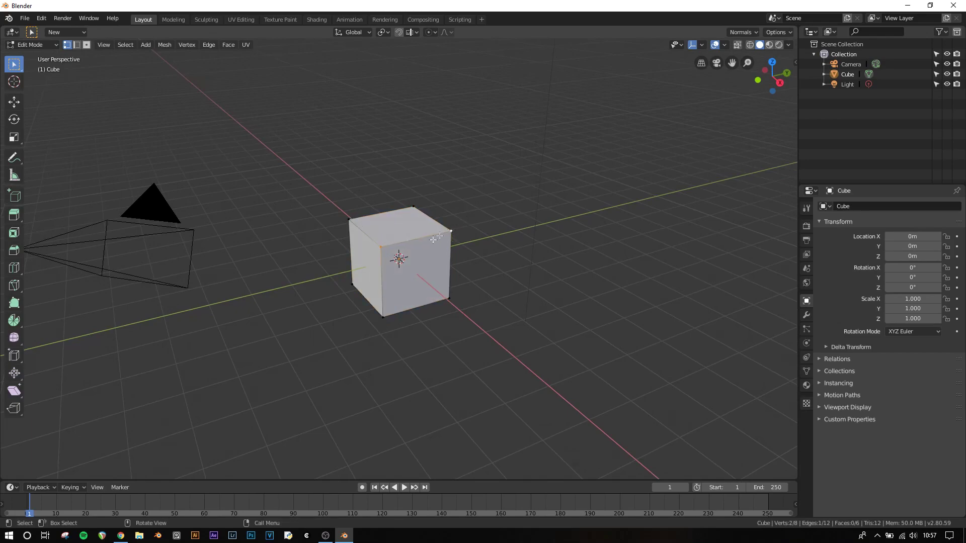
key("x")
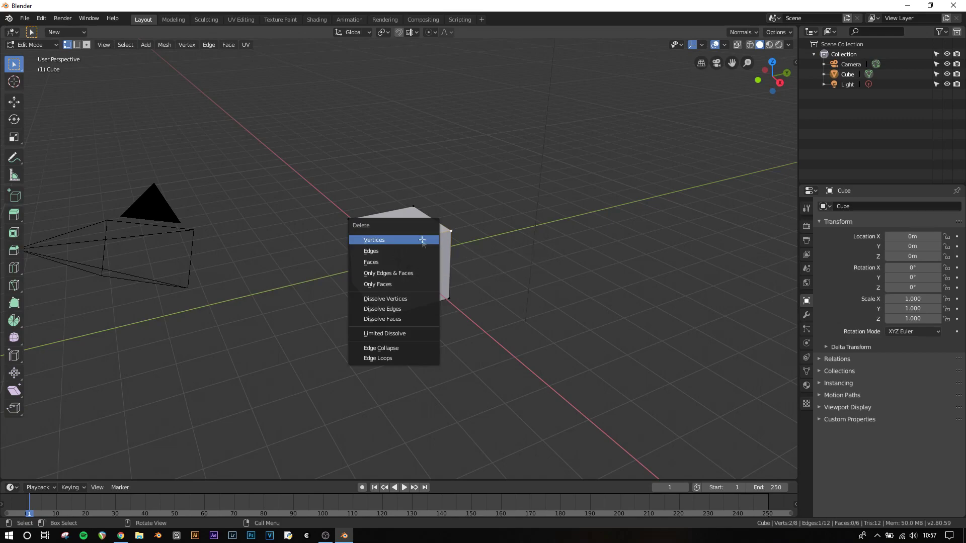
left_click(422, 241)
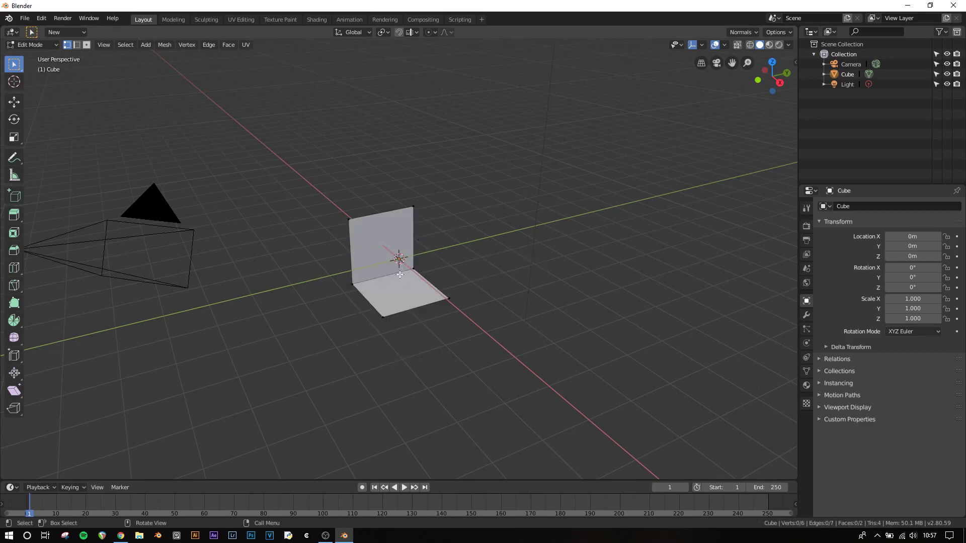
key("Tab")
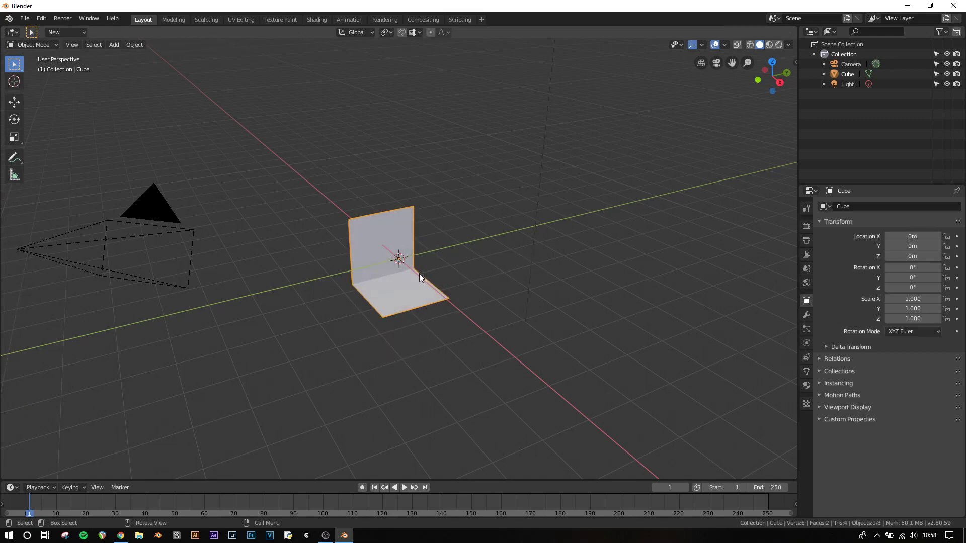
Scale the two-face mesh by 5 along the Y axis and show the sidebar.
key("s")
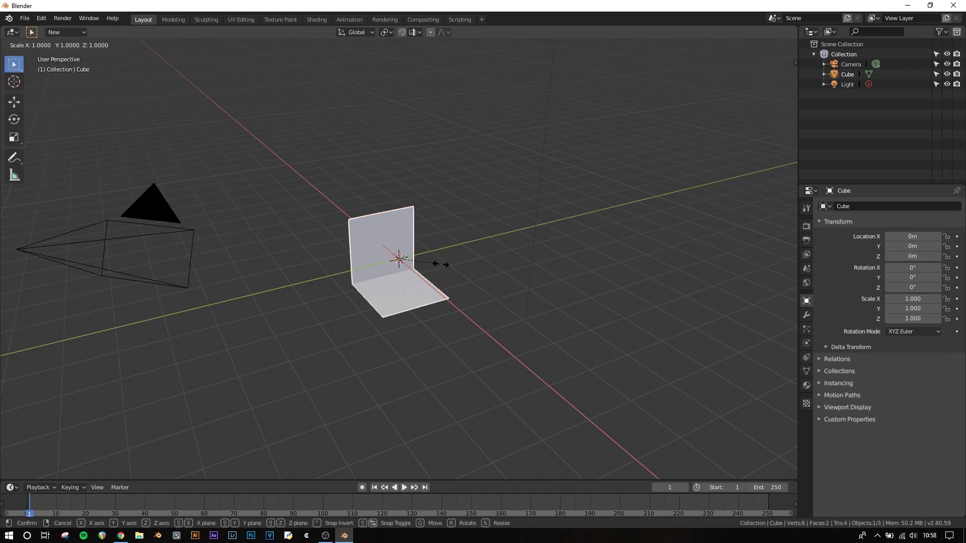
key("y")
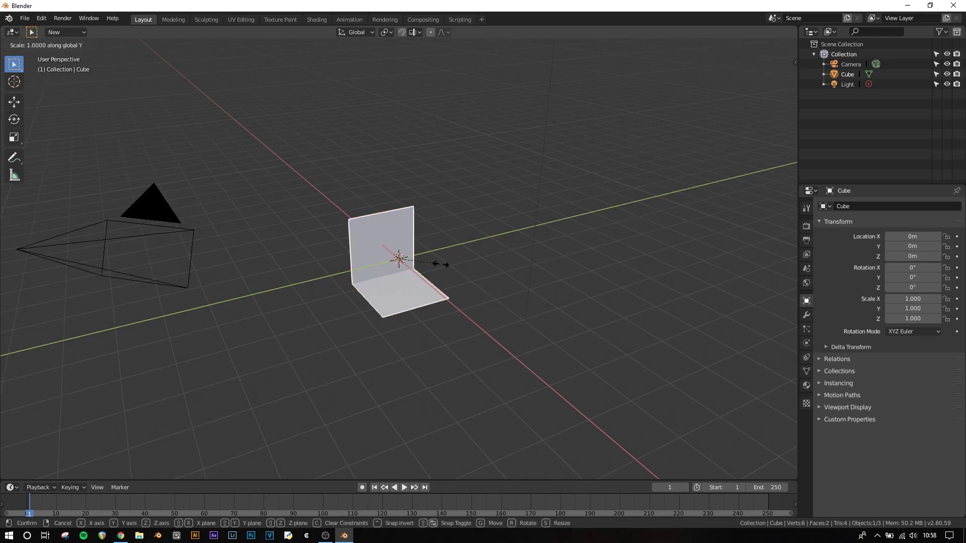
key("5")
key("Return")
middle_click_drag(427, 273, 454, 274)
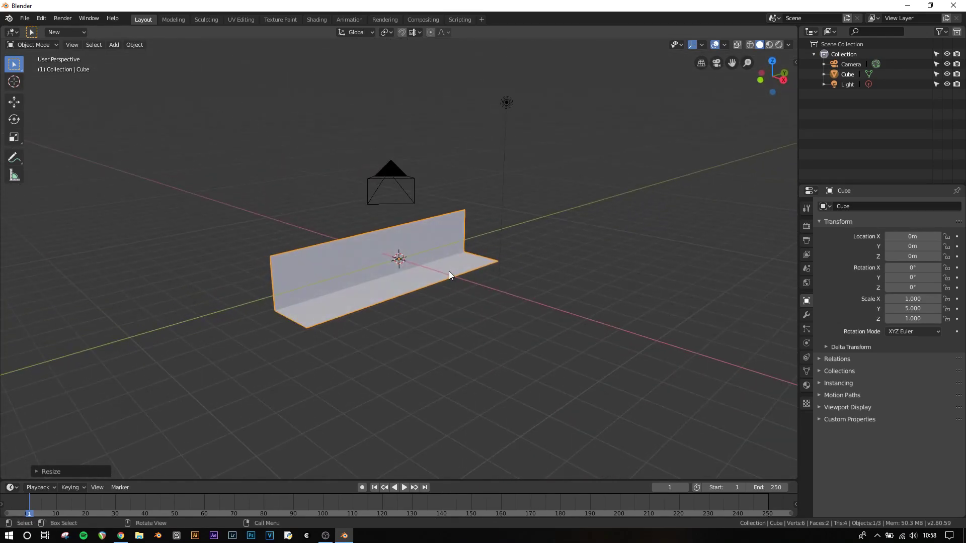
key("n")
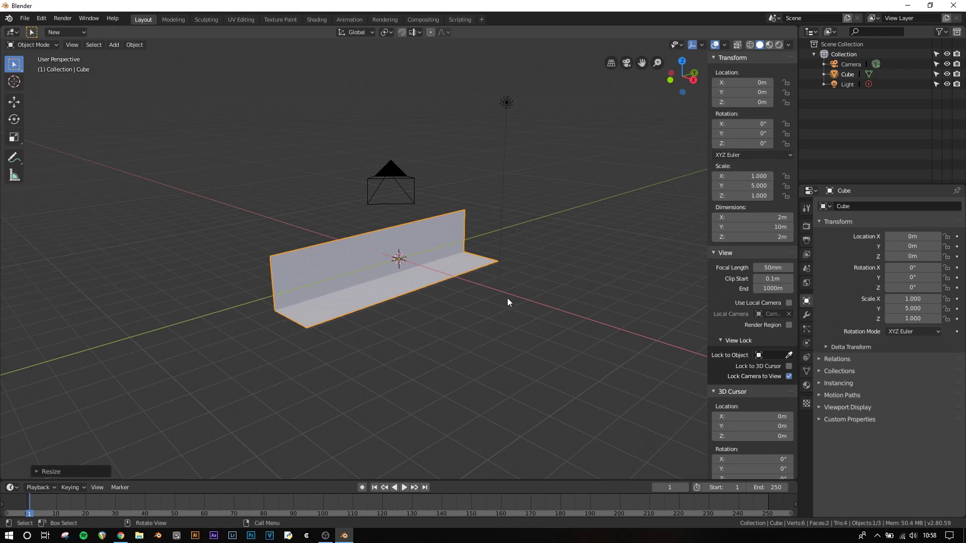
Frame the backdrop through the scene camera, then turn off Lock Camera to View.
key("KP_0")
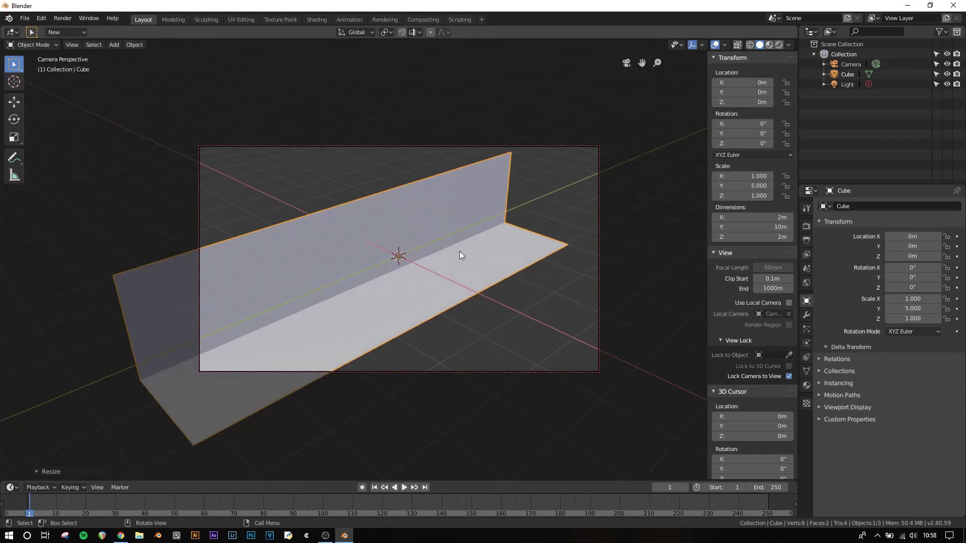
middle_click_drag(459, 252, 504, 252)
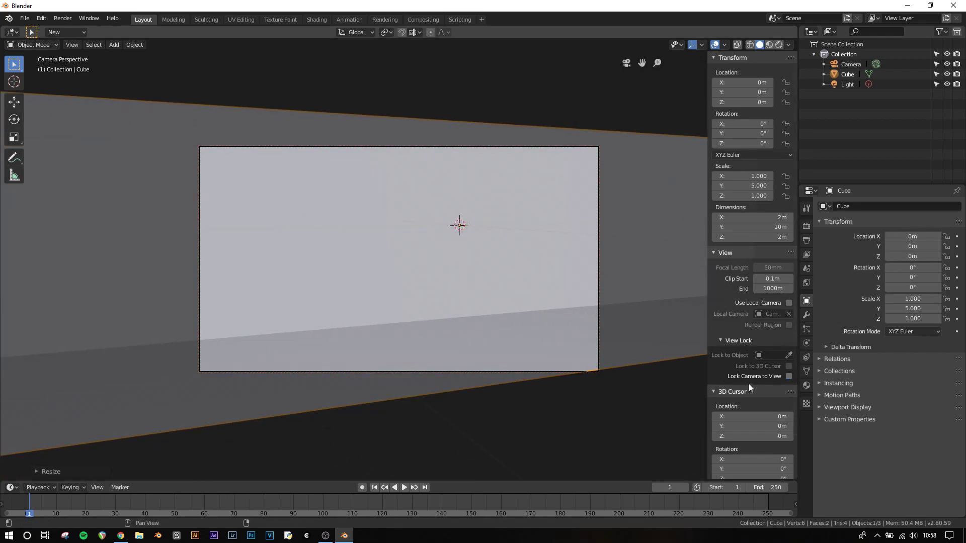
middle_click_drag(569, 354, 564, 354)
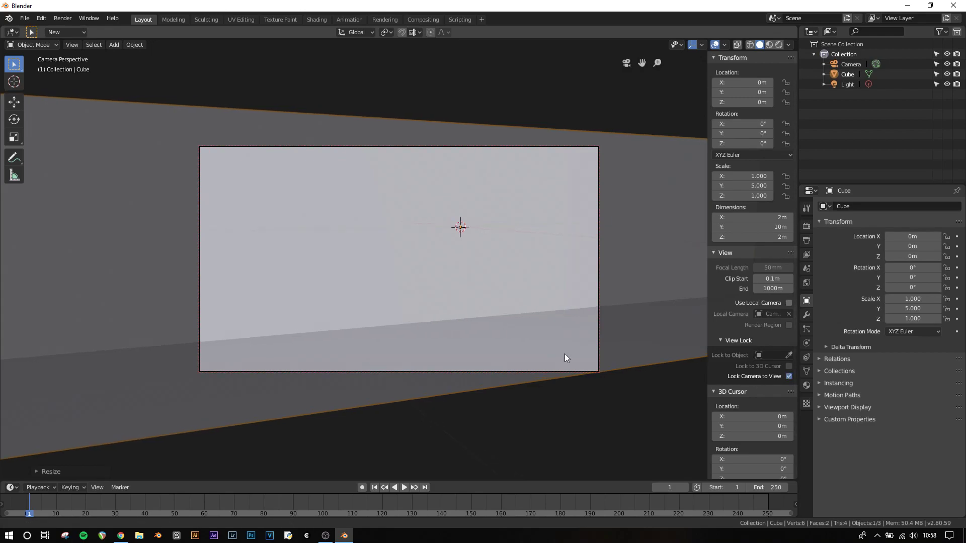
left_click(788, 376)
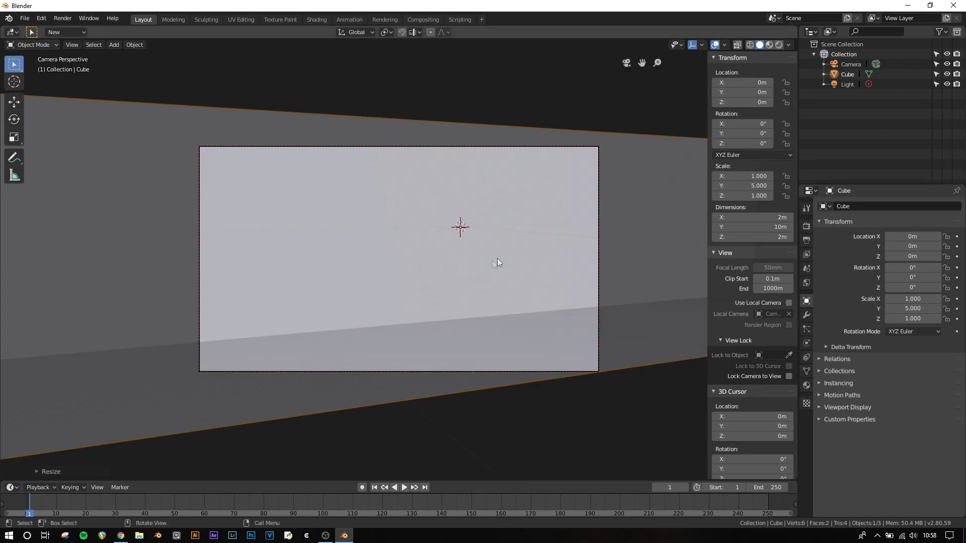
Move the backdrop up 1 m along Z with G Z 1 and check it through the camera.
right_click(531, 146, "shift")
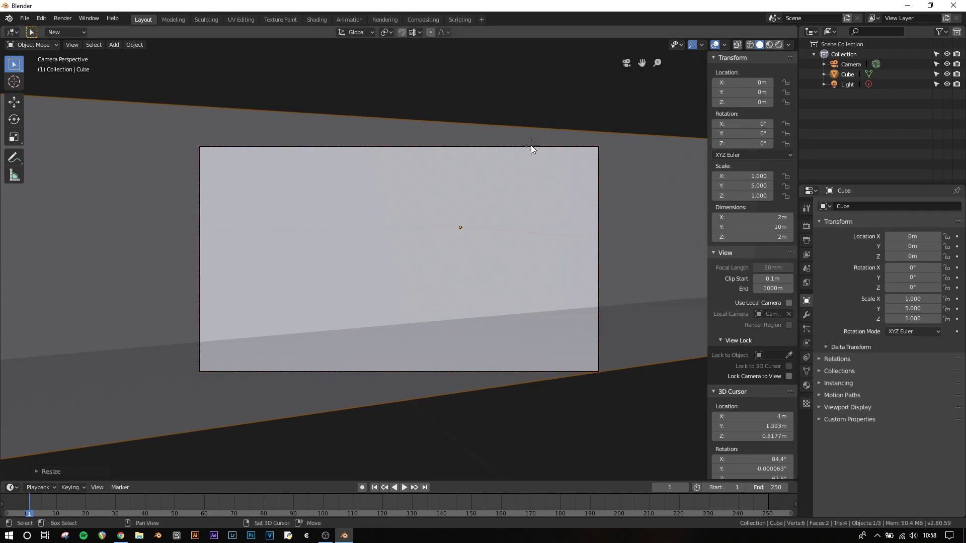
left_click(445, 147)
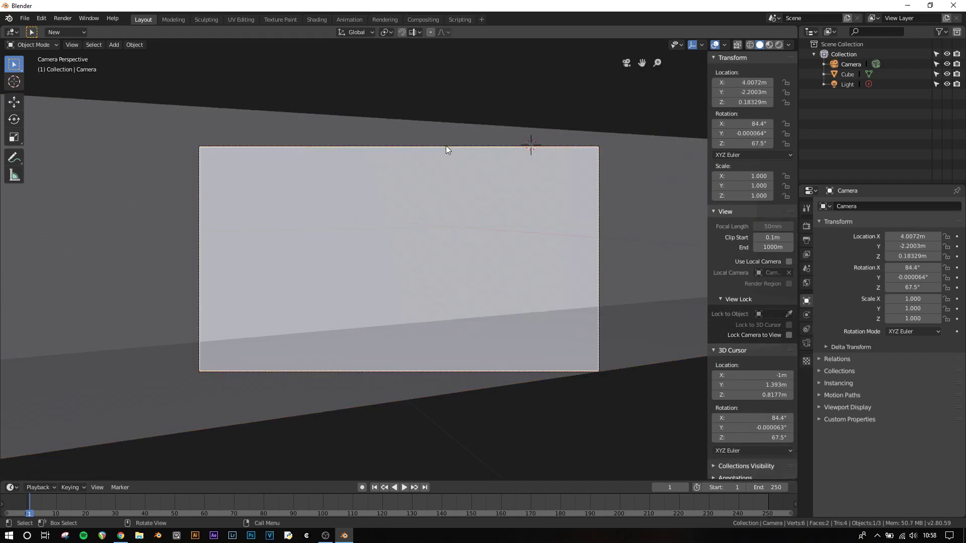
left_click(481, 242)
type("gz")
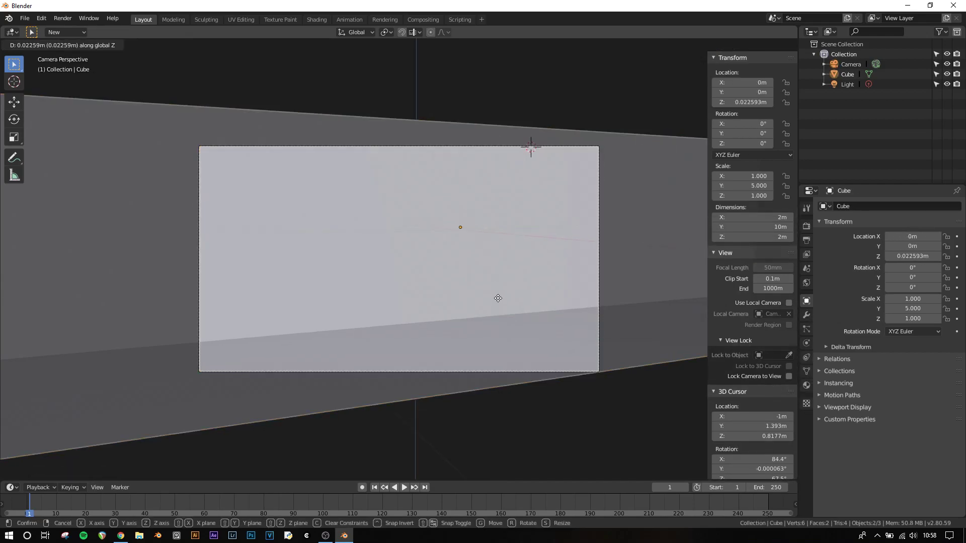
type("1")
key("Return")
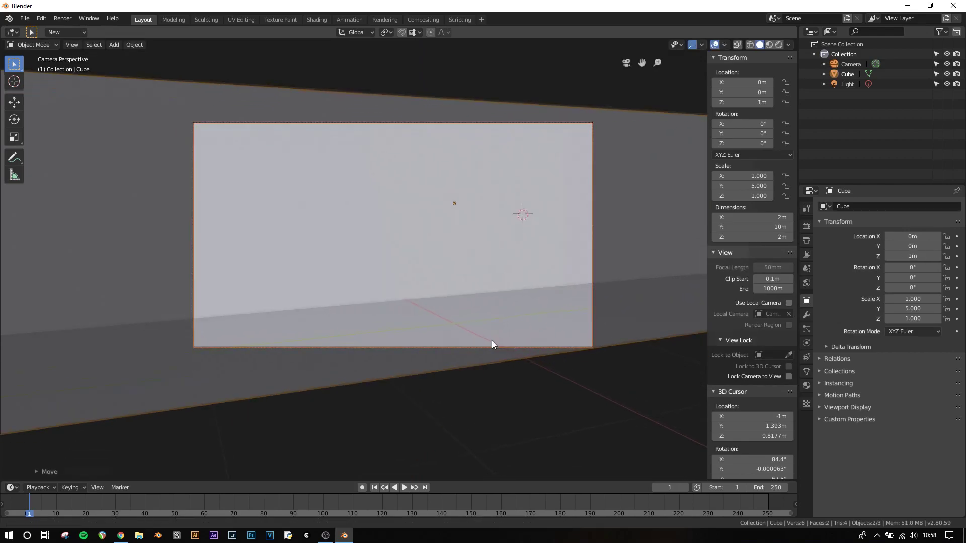
scroll(491, 341, "up", 3)
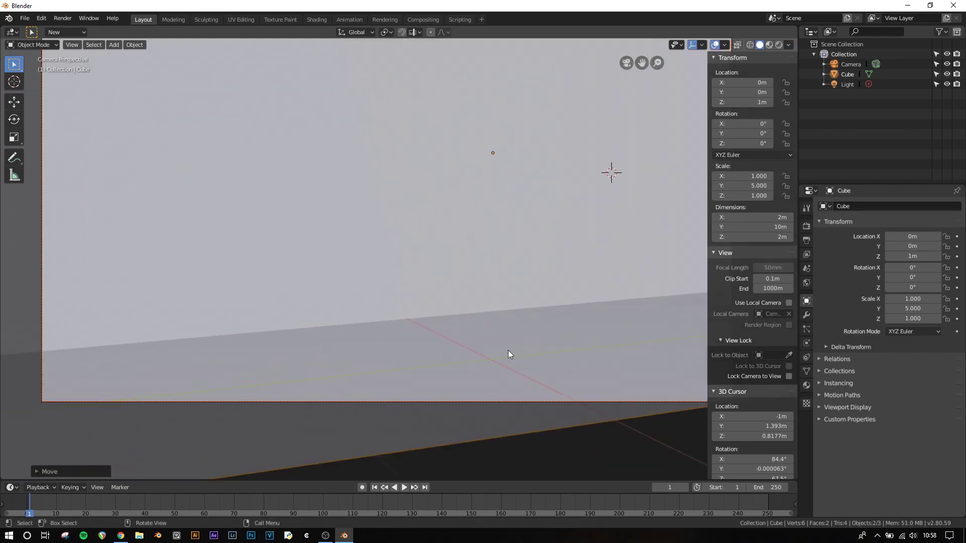
scroll(508, 351, "down", 3)
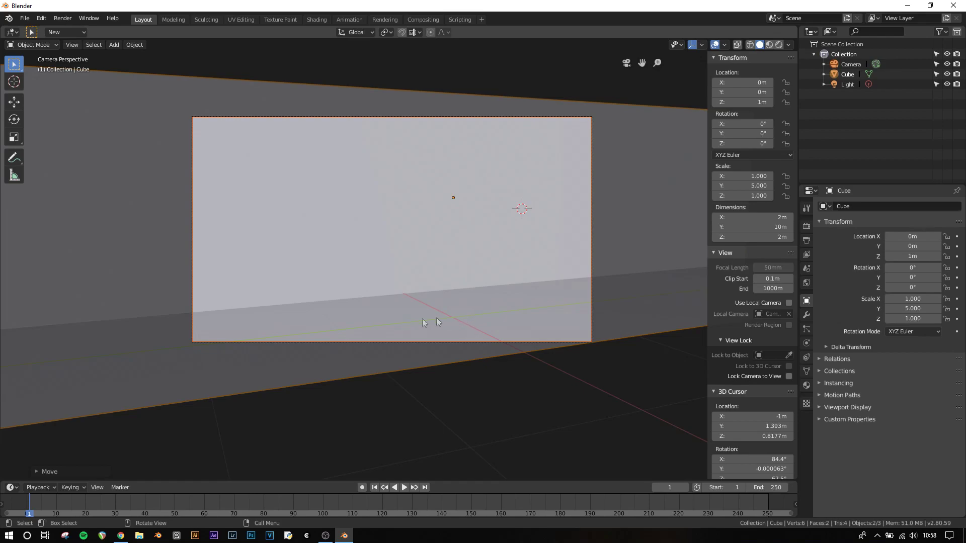
middle_click_drag(436, 318, 444, 330)
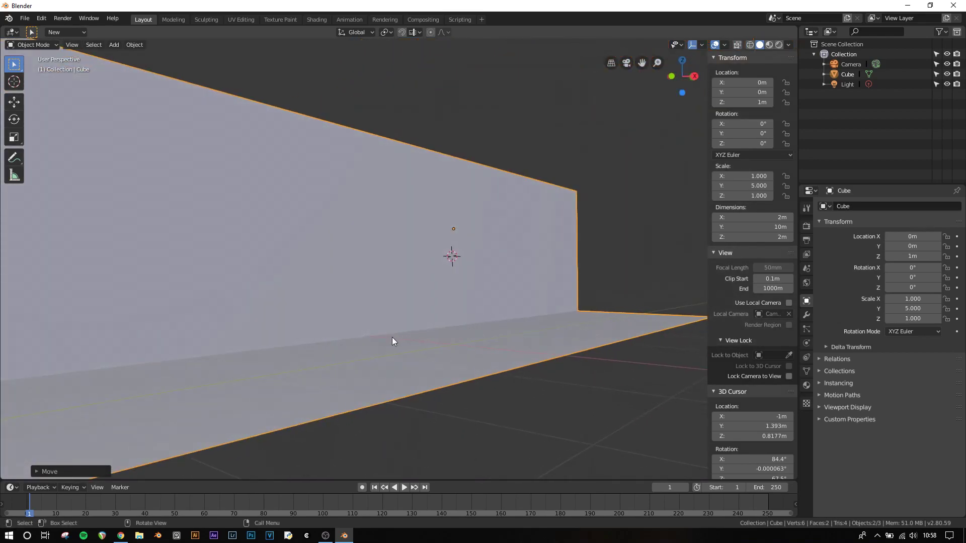
key("KP_0")
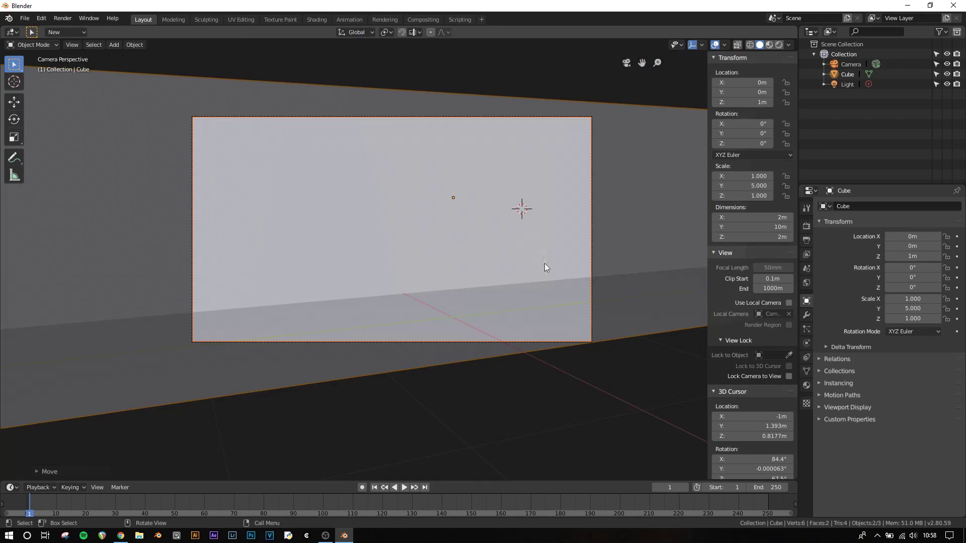
Switch the viewport to Rendered shading and delete the Light object.
key("z")
left_click(524, 230)
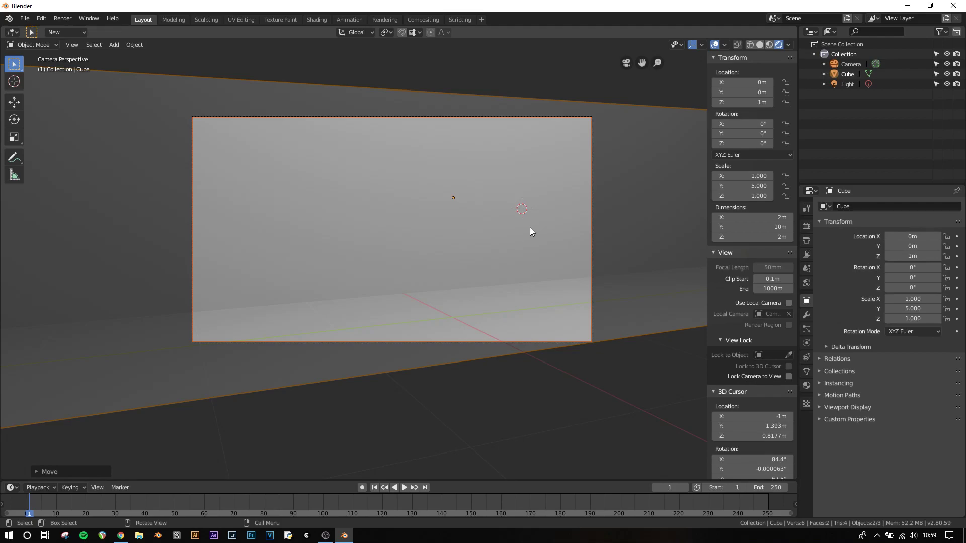
left_click(846, 85)
key("x")
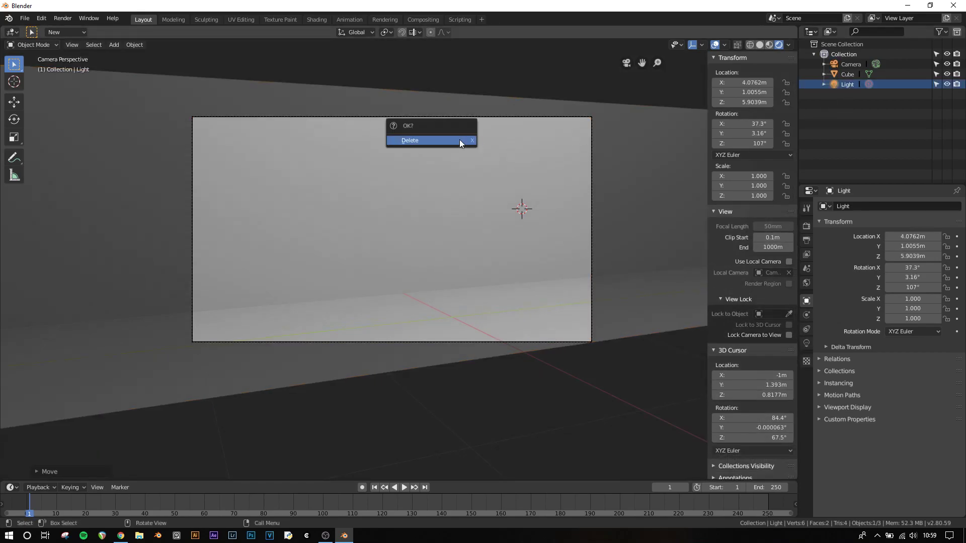
left_click(460, 142)
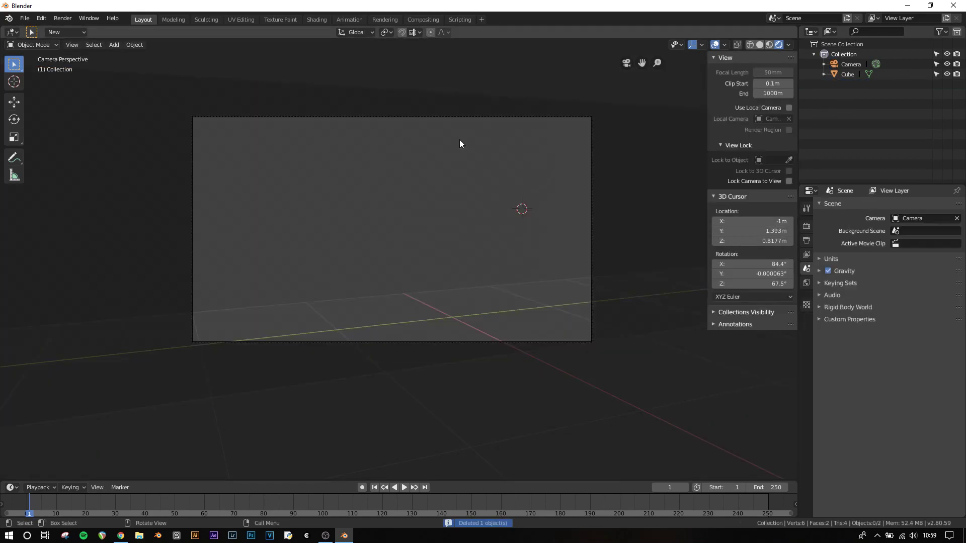
In World properties, set Color to an Environment Texture and browse for an image.
left_click(807, 284)
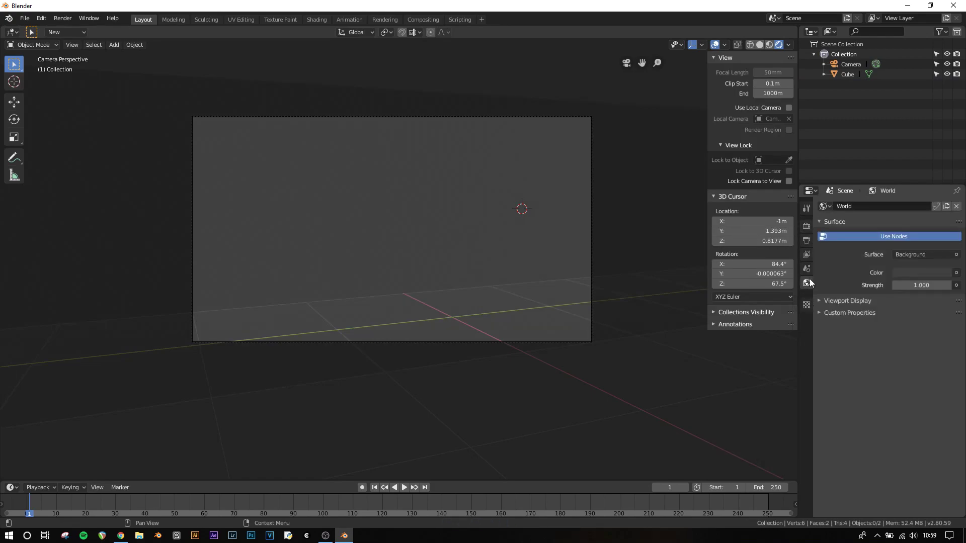
left_click(956, 273)
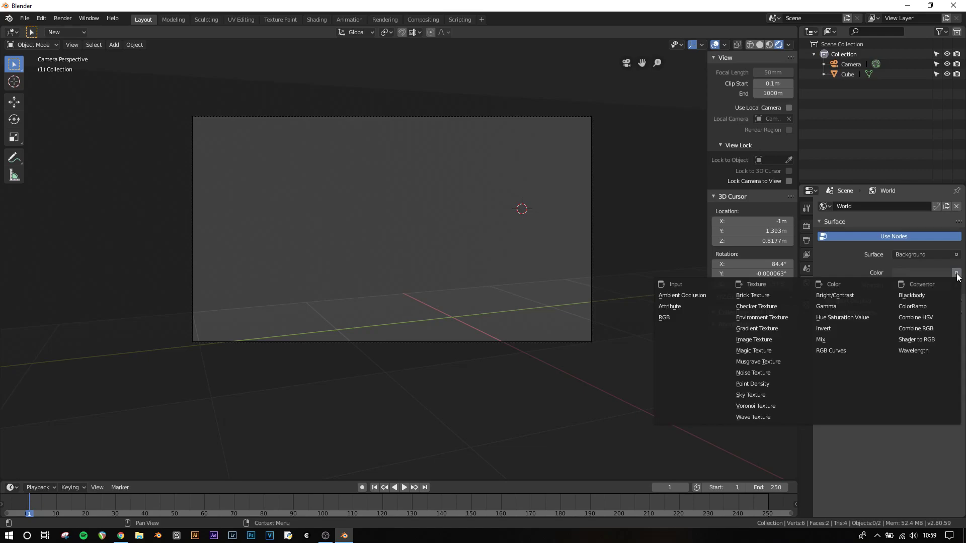
left_click(769, 317)
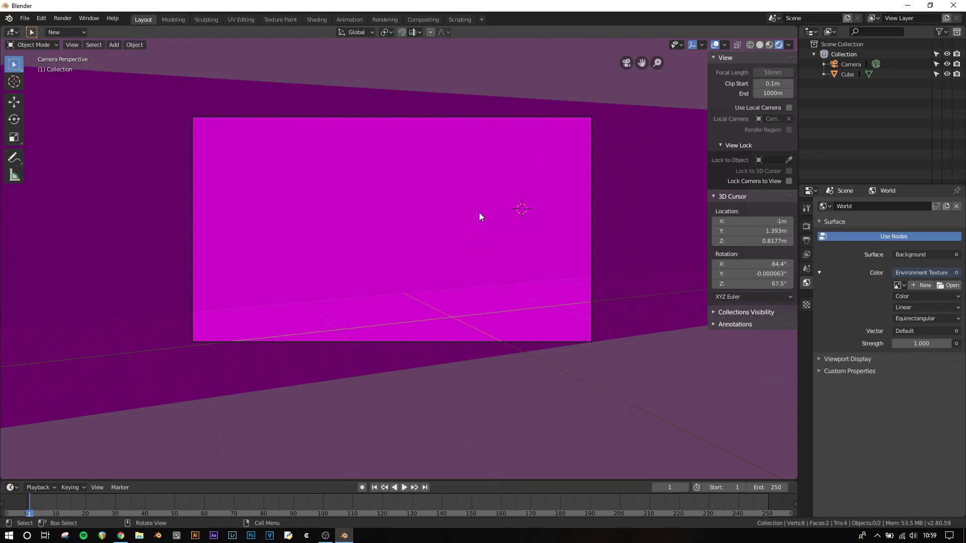
left_click(948, 285)
Open HdrStudioProductSoftLight001_HDR_8K.exr from the HDRIs folder as the environment texture.
left_click(28, 213)
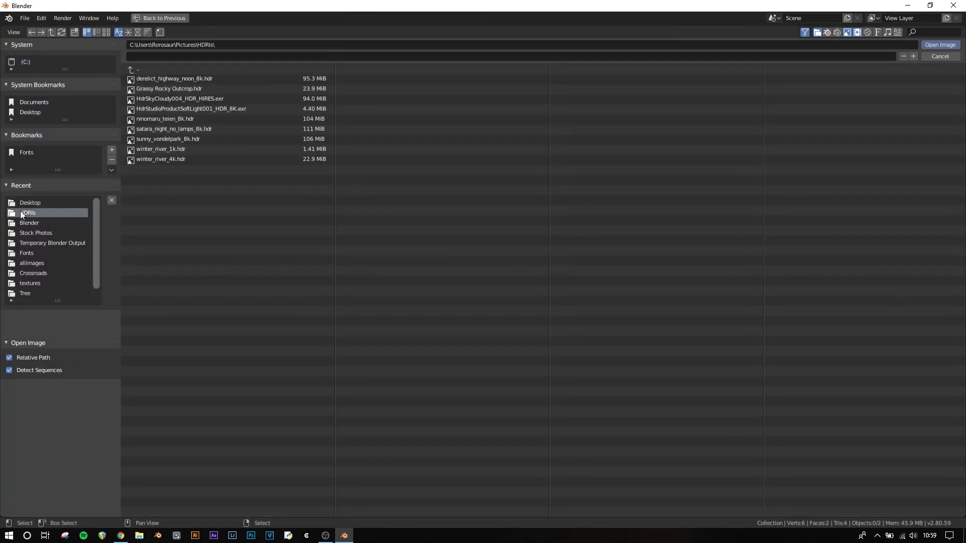
left_click(106, 33)
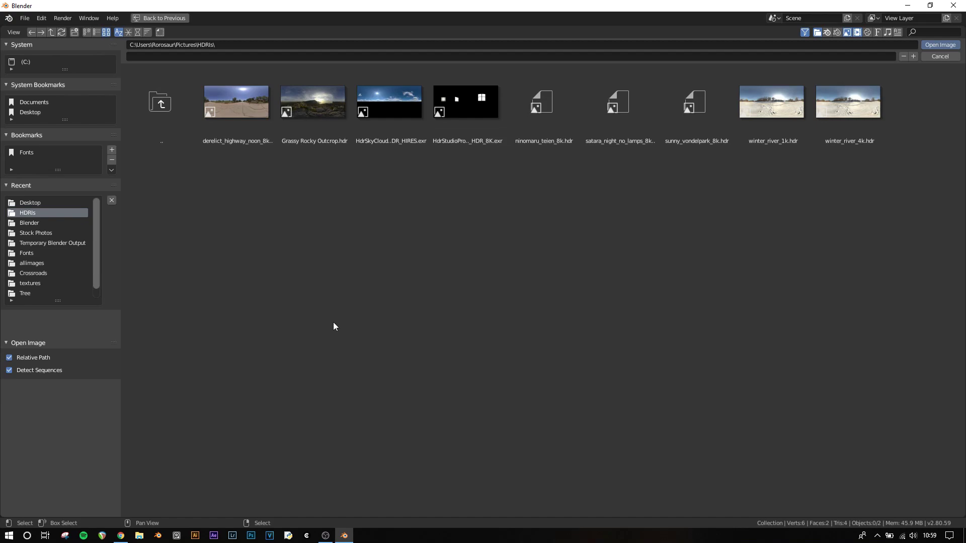
left_click(460, 101)
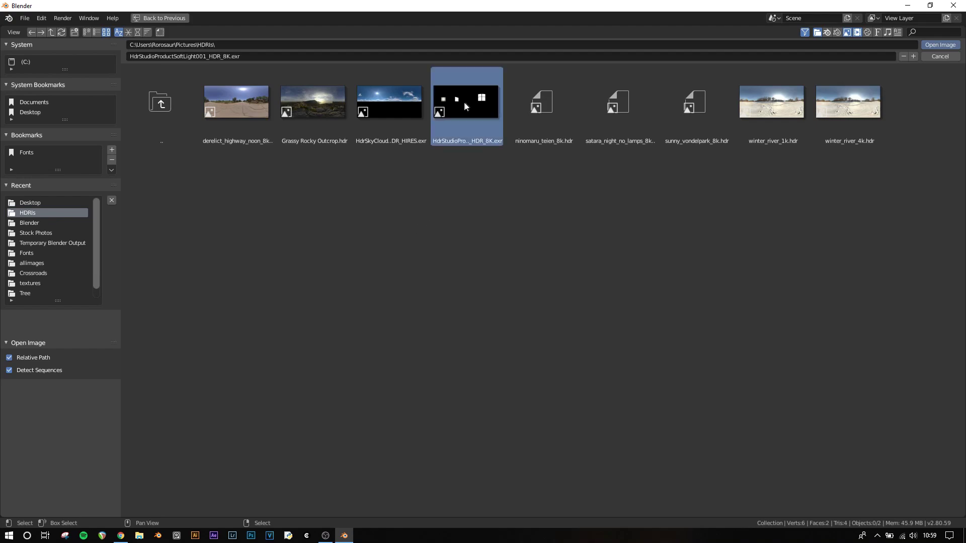
left_click(950, 46)
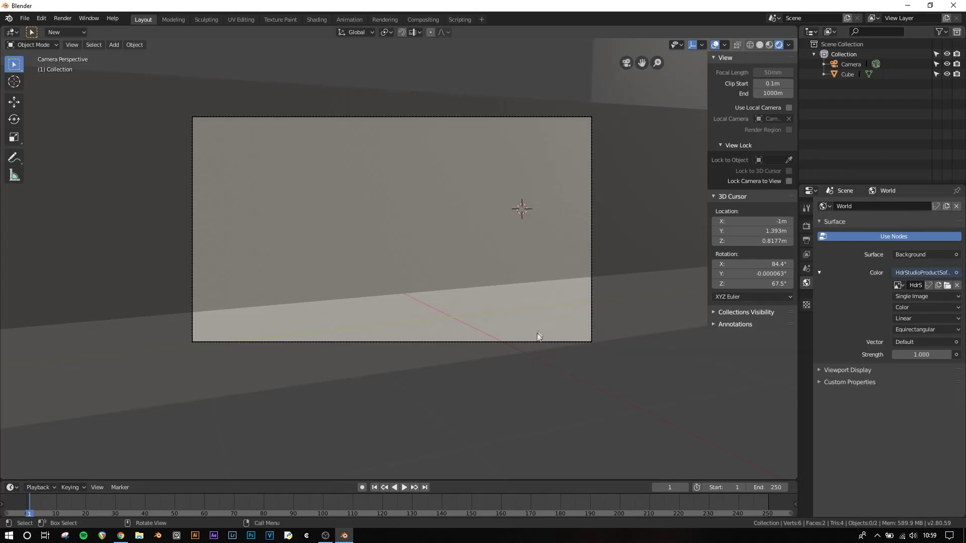
In the Shading workspace's World node editor, set the Background Strength to 2.
middle_click_drag(539, 336, 569, 257)
key("KP_1")
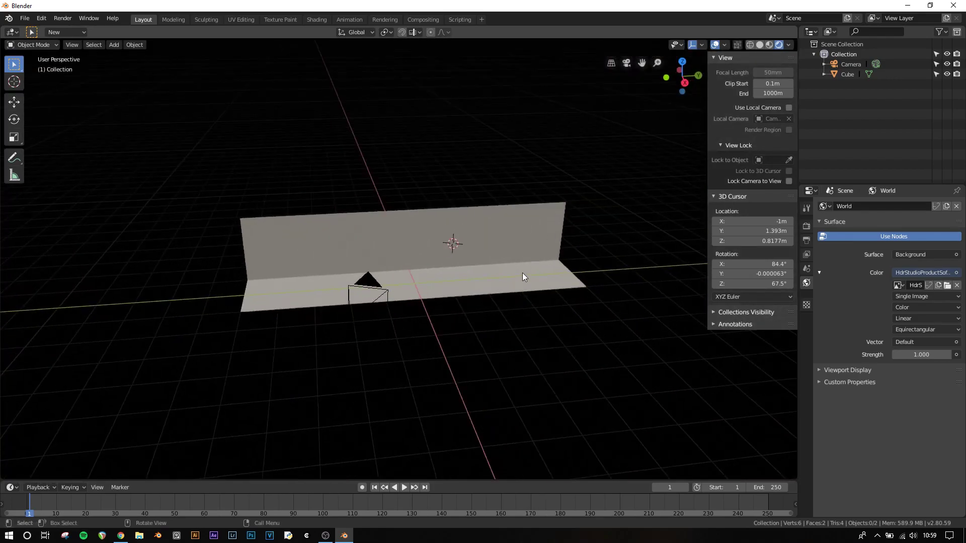
key("KP_0")
scroll(485, 321, "up", 2)
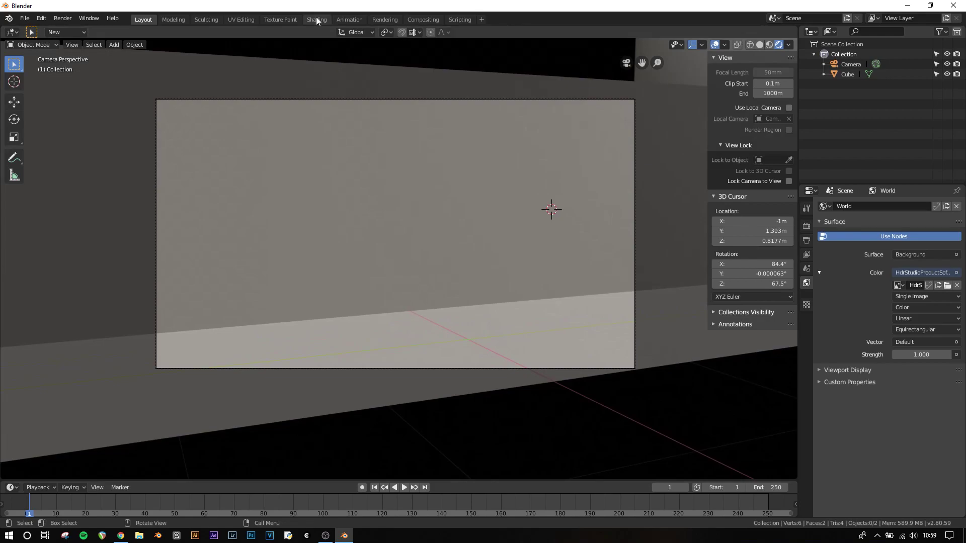
left_click(316, 19)
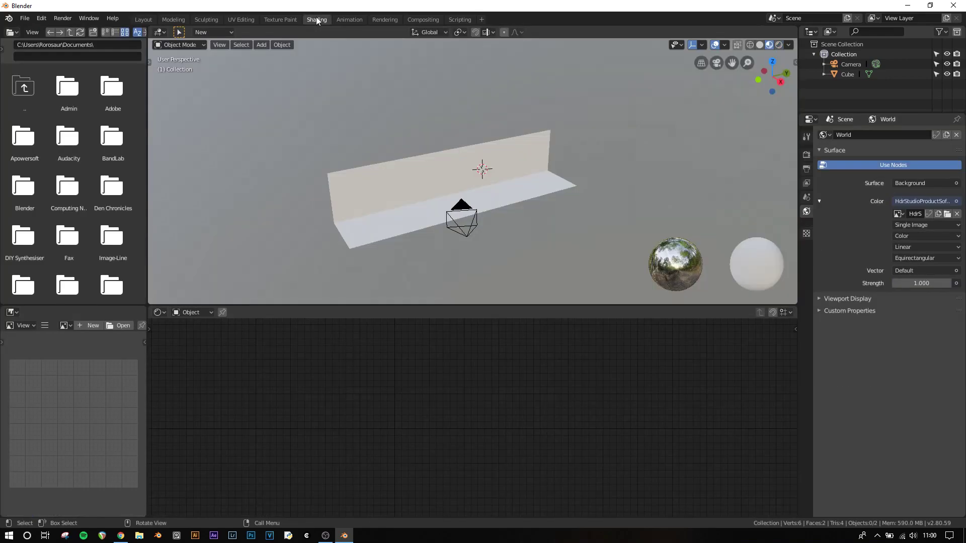
left_click(202, 310)
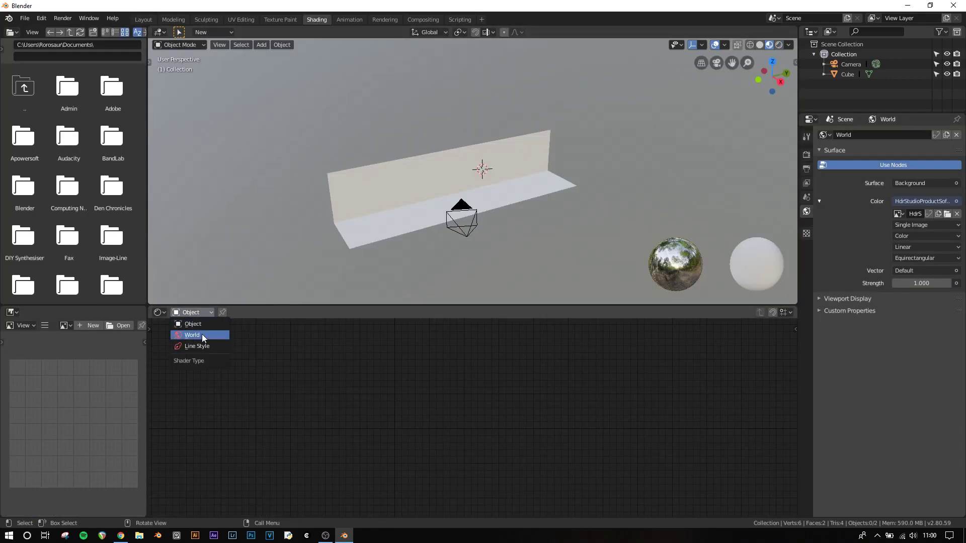
left_click(202, 334)
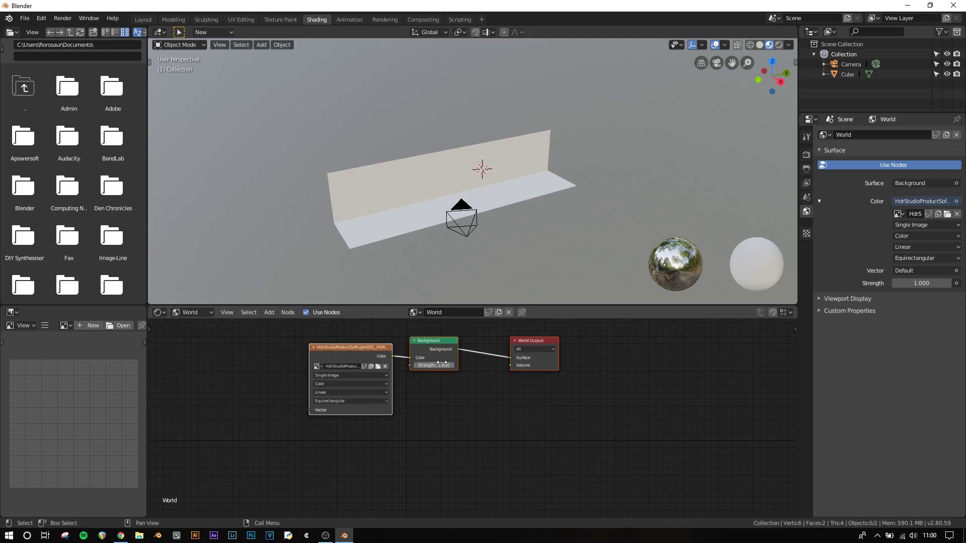
left_click(441, 363)
type("2")
key("Return")
Return to the Layout workspace in Rendered shading and view the scene through the camera.
left_click(146, 21)
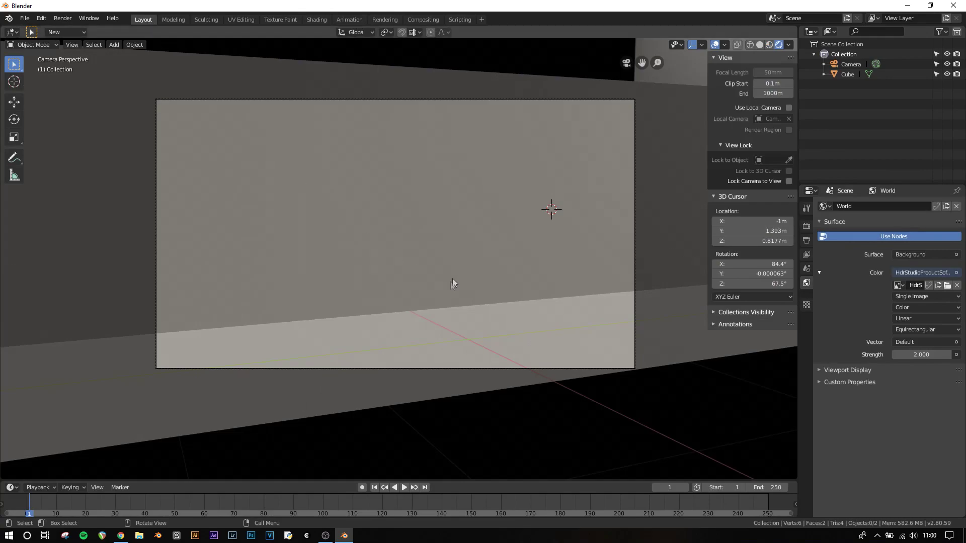
key("shift+z")
key("z")
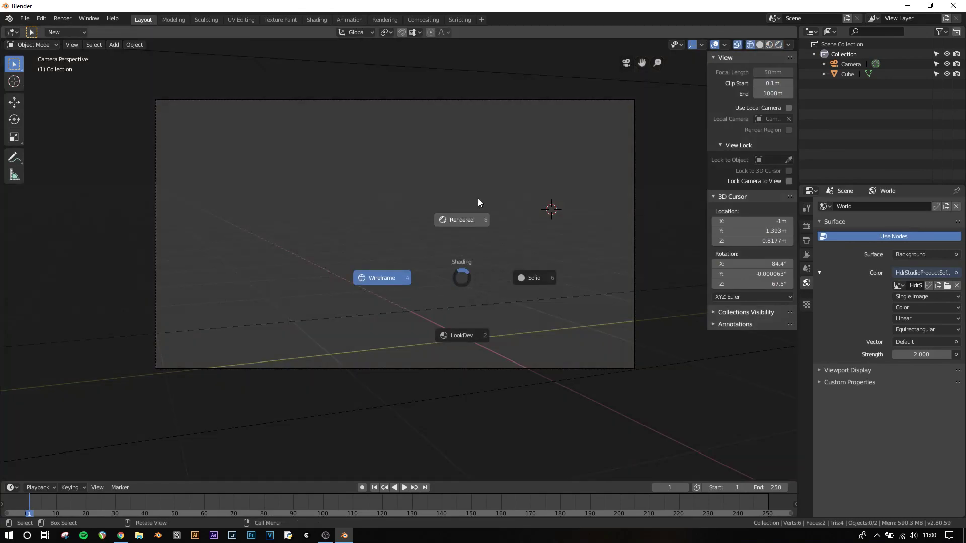
left_click(478, 198)
middle_click_drag(477, 202, 493, 267)
scroll(493, 261, "down", 5)
key("KP_0")
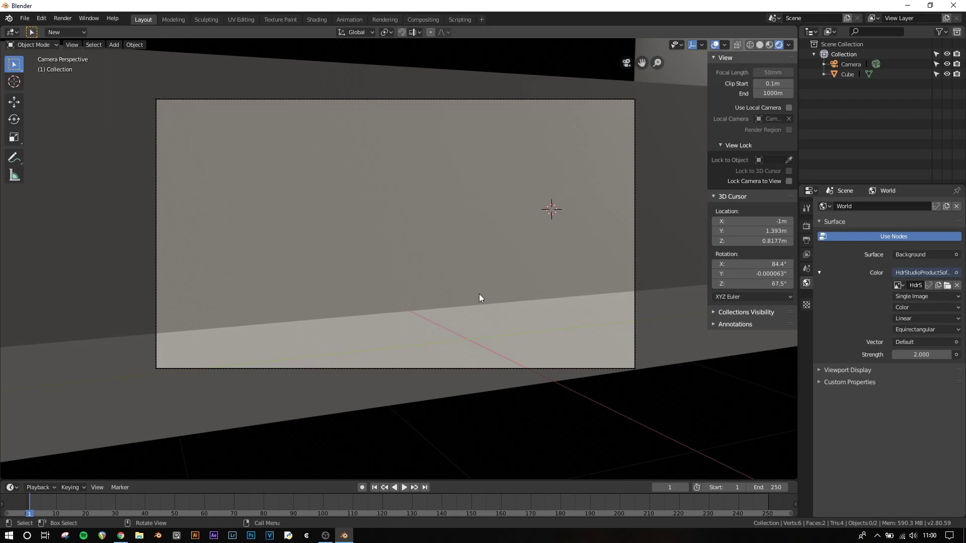
middle_click_drag(479, 295, 506, 302)
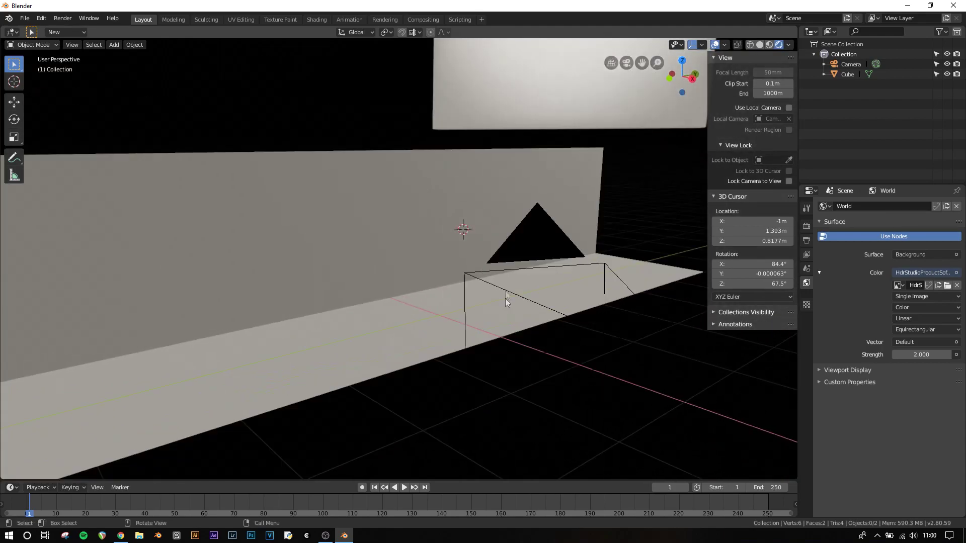
Hide the Cube object in the Outliner and rename it to 'backdrop'.
left_click(947, 75)
double_click(846, 76)
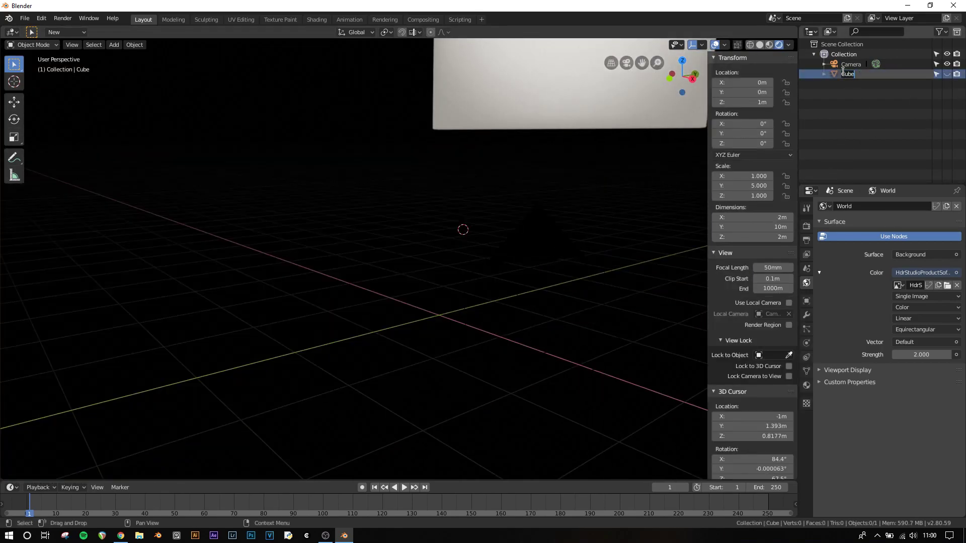
type("backdrop")
key("Return")
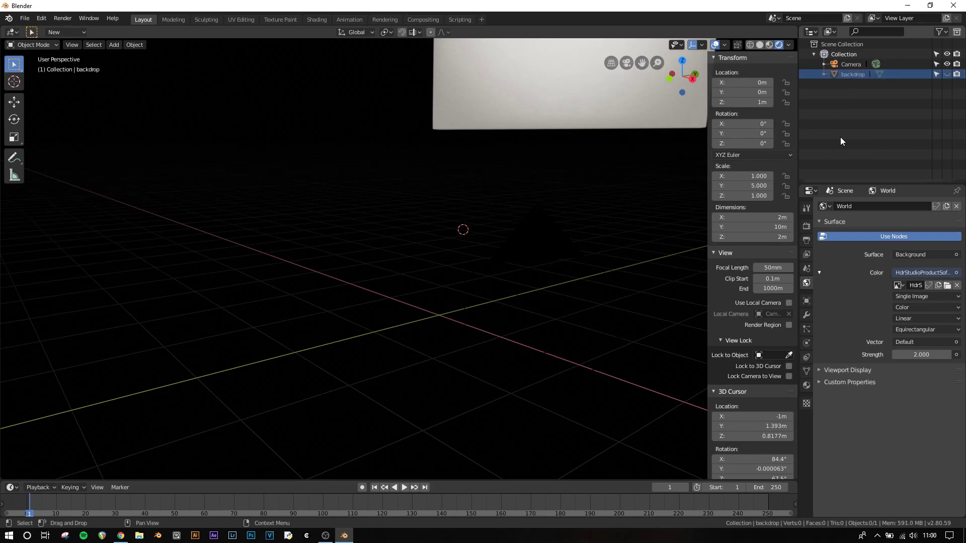
double_click(852, 74)
key("Return")
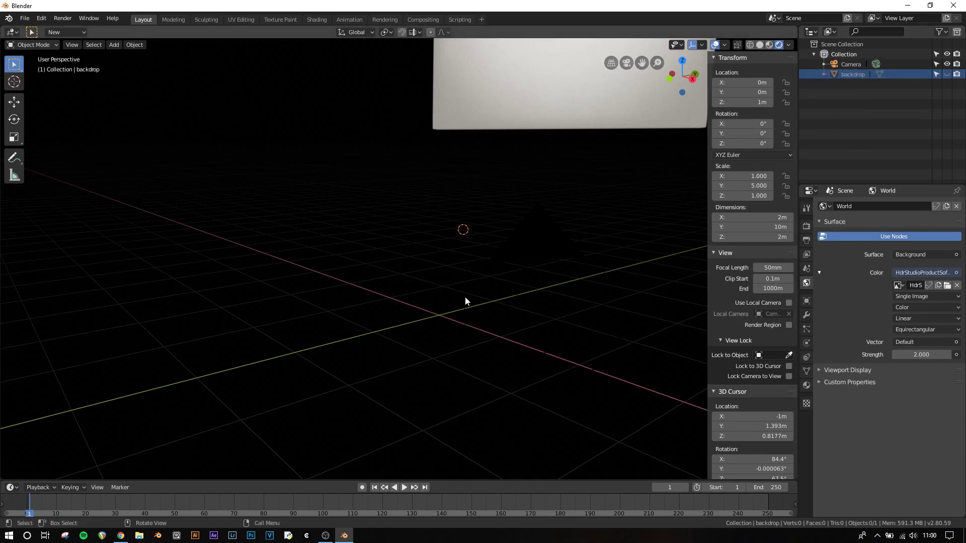
Switch the viewport to Solid shading.
key("z")
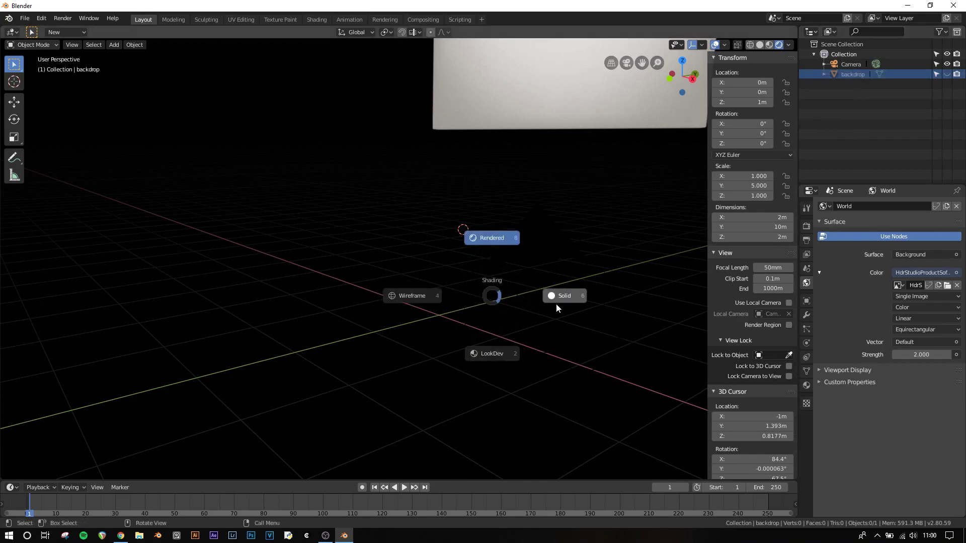
left_click(556, 303)
middle_click_drag(436, 296, 454, 303)
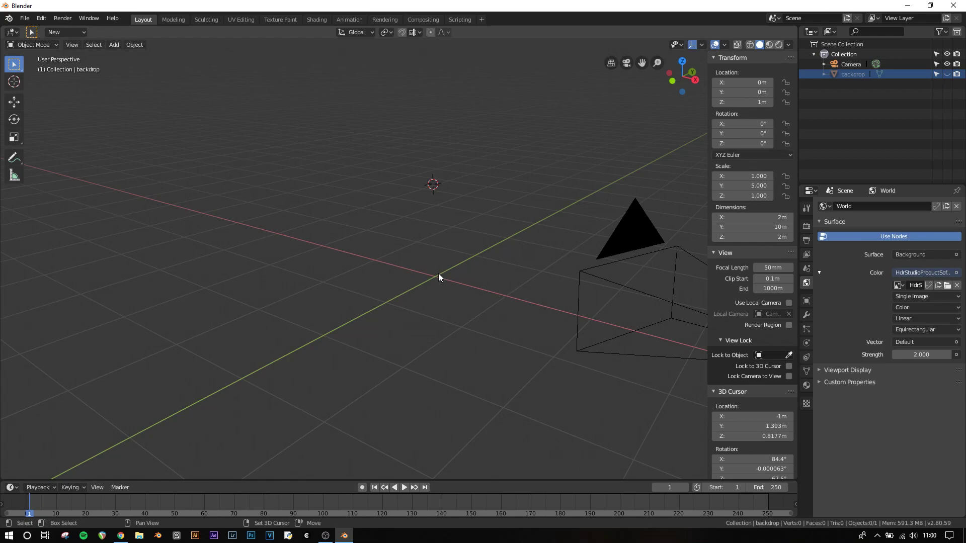
Snap the 3D cursor to the world origin and add a UV sphere there.
key("shift+s")
left_click(370, 312)
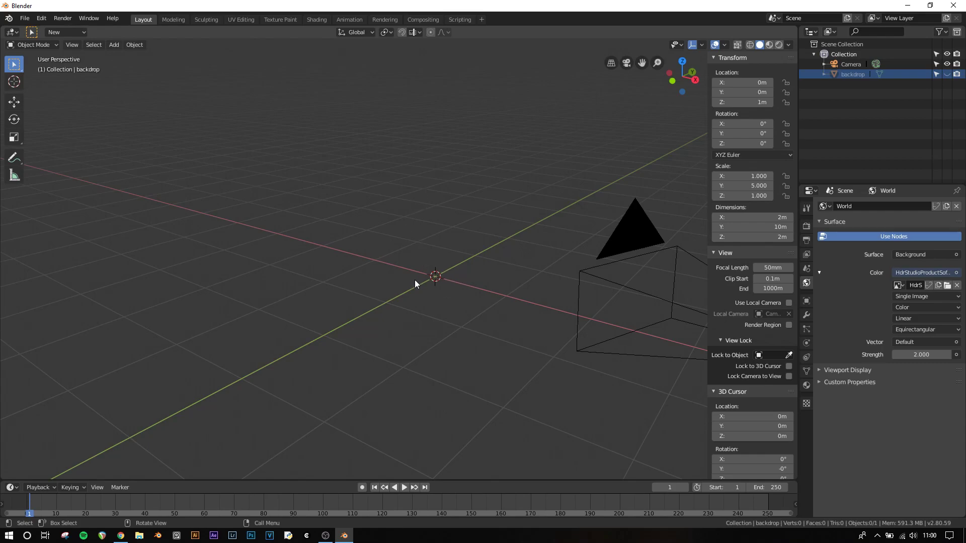
key("shift+a")
mouse_move(411, 153)
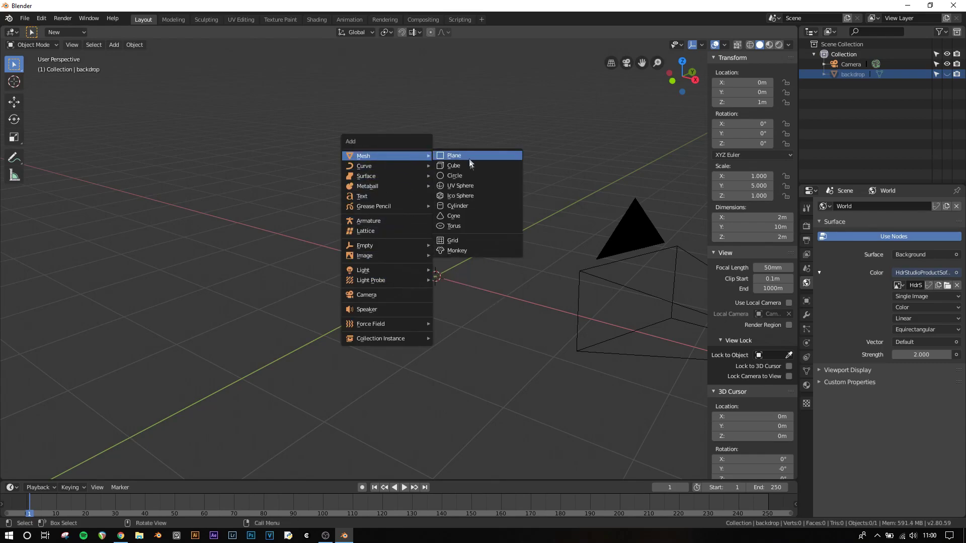
left_click(464, 185)
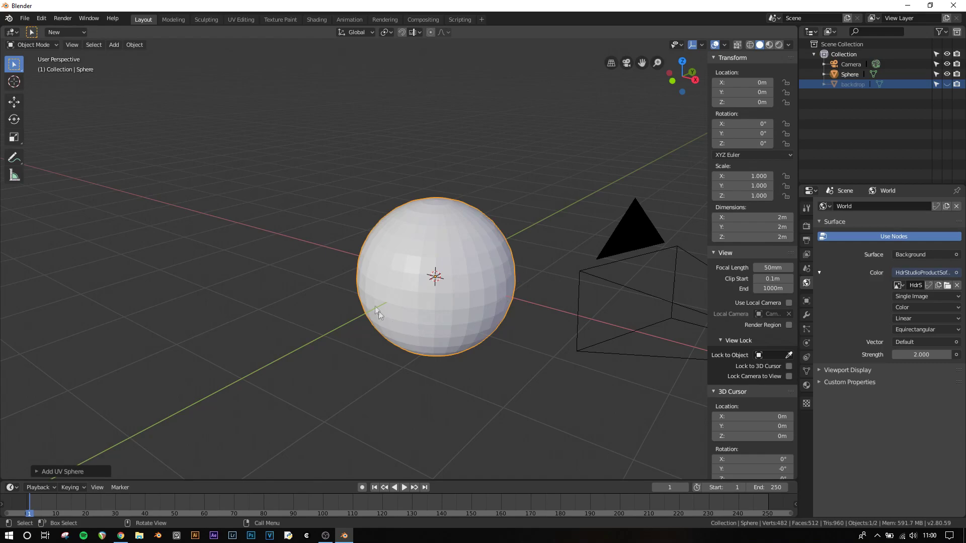
From the front view, rotate the sphere 90° around the Y axis.
middle_click_drag(472, 280, 501, 268)
key("KP_1")
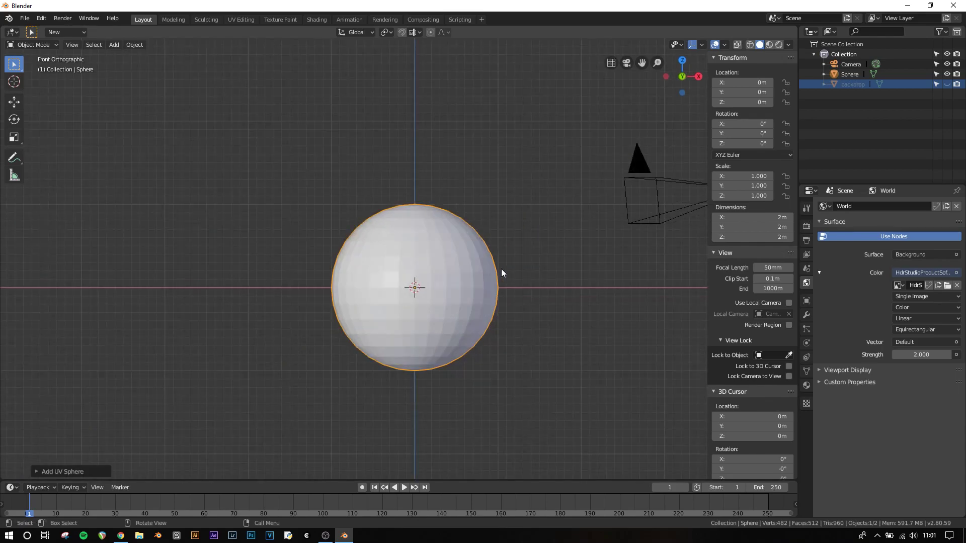
key("r")
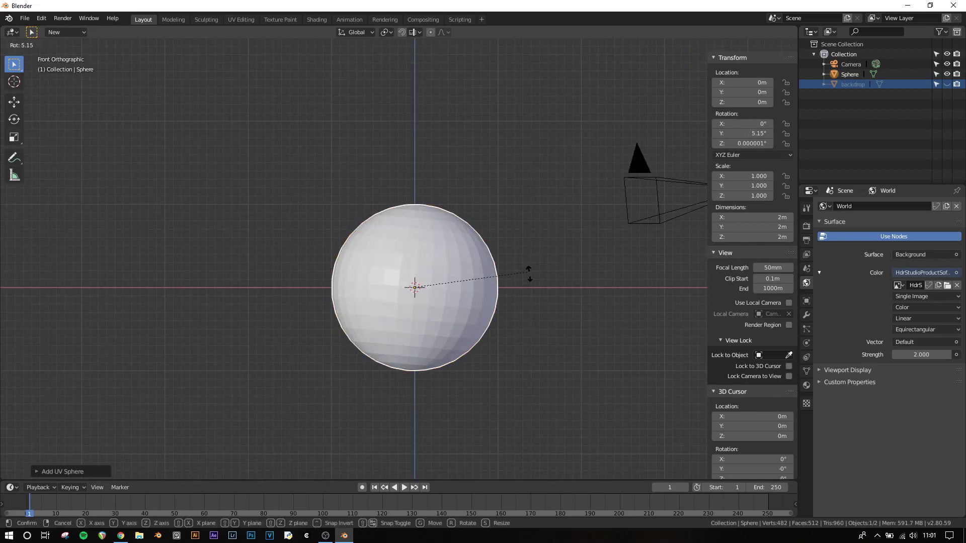
type("90")
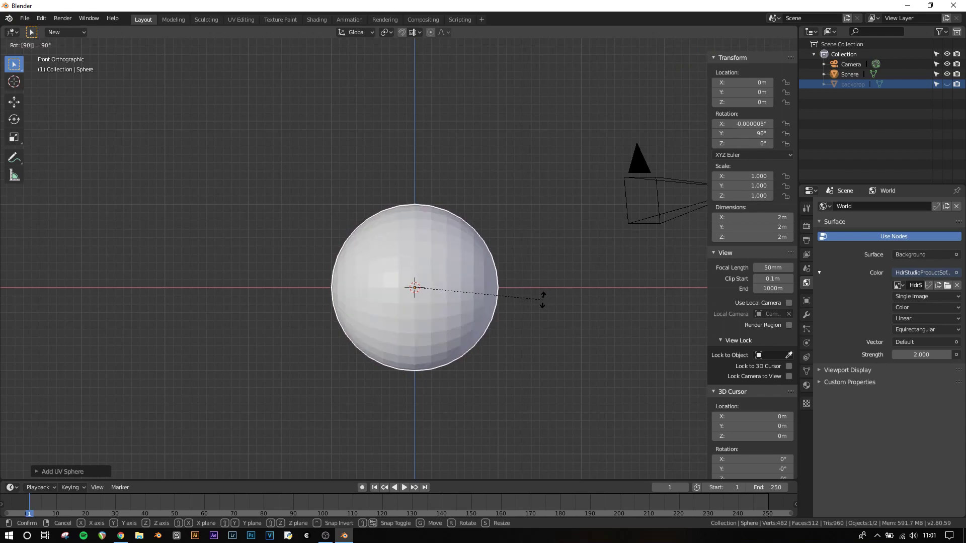
key("Return")
Enter Edit Mode on the sphere, deselect everything and switch to wireframe shading.
key("Tab")
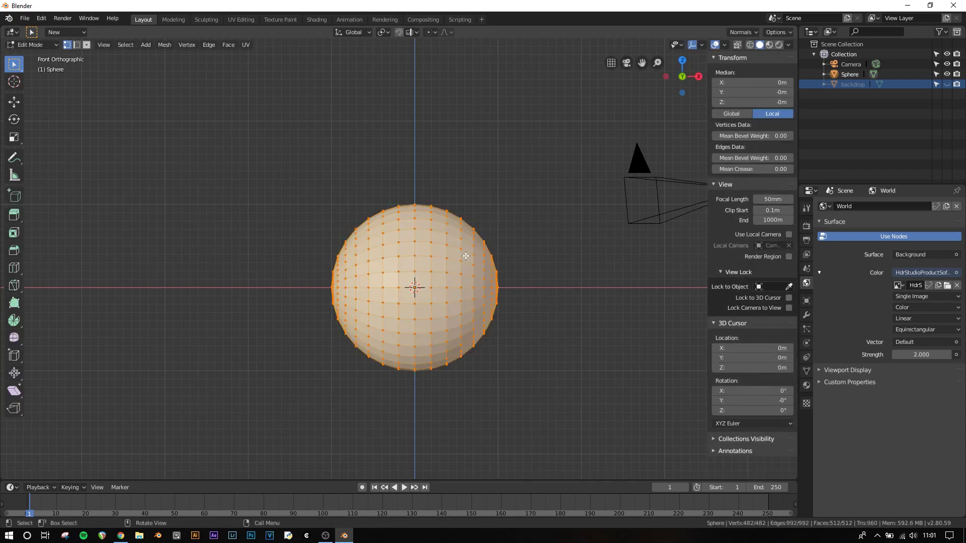
key("alt+a")
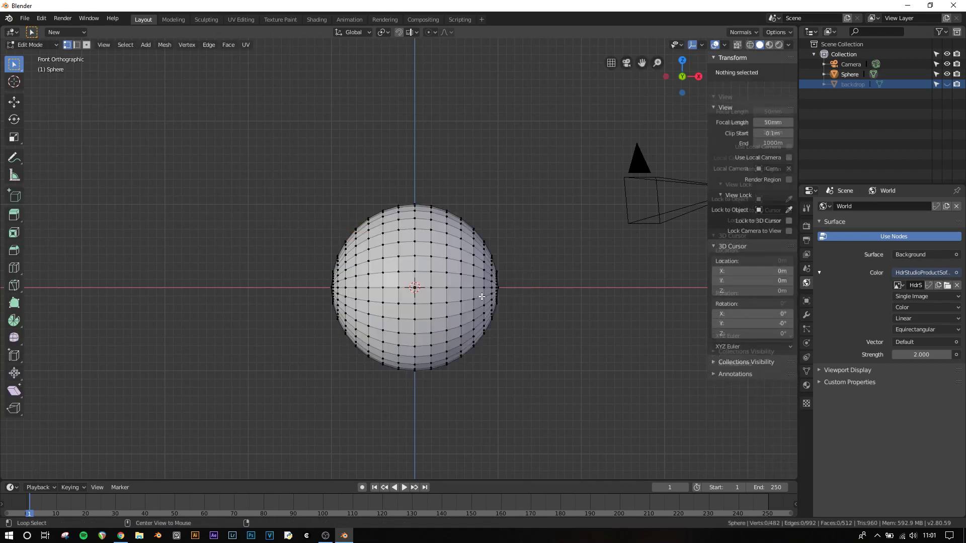
key("z")
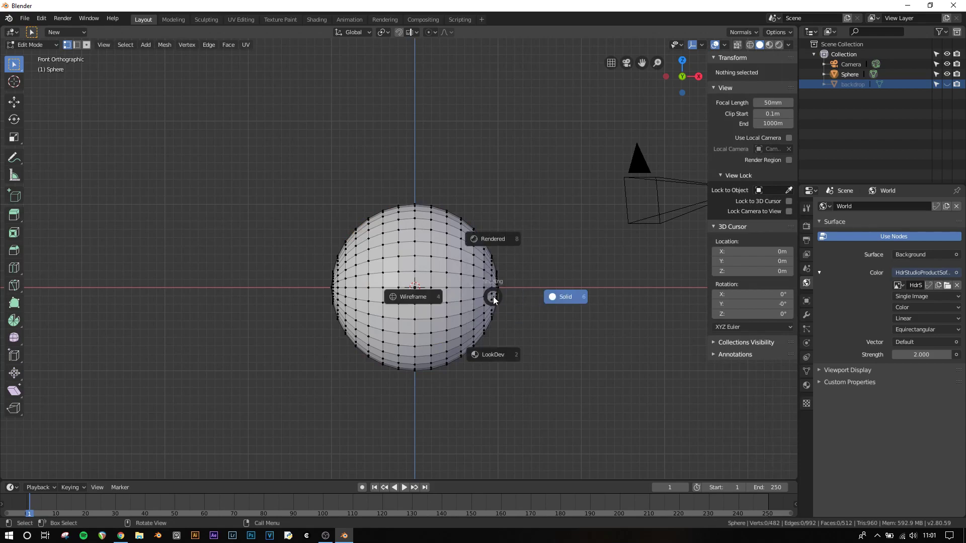
left_click(441, 297)
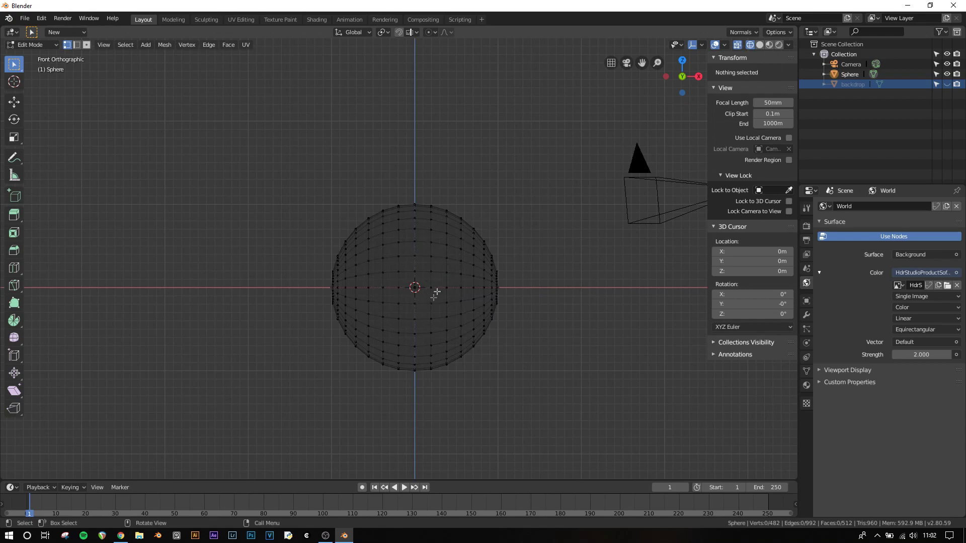
Box-select and delete the right-half vertices of the sphere, then return to Solid shading.
key("b")
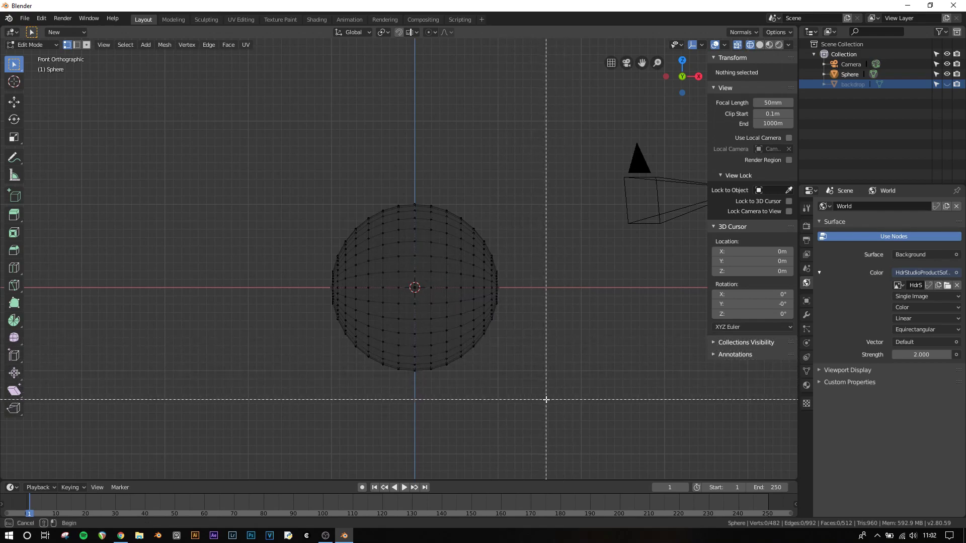
left_click_drag(546, 400, 422, 160)
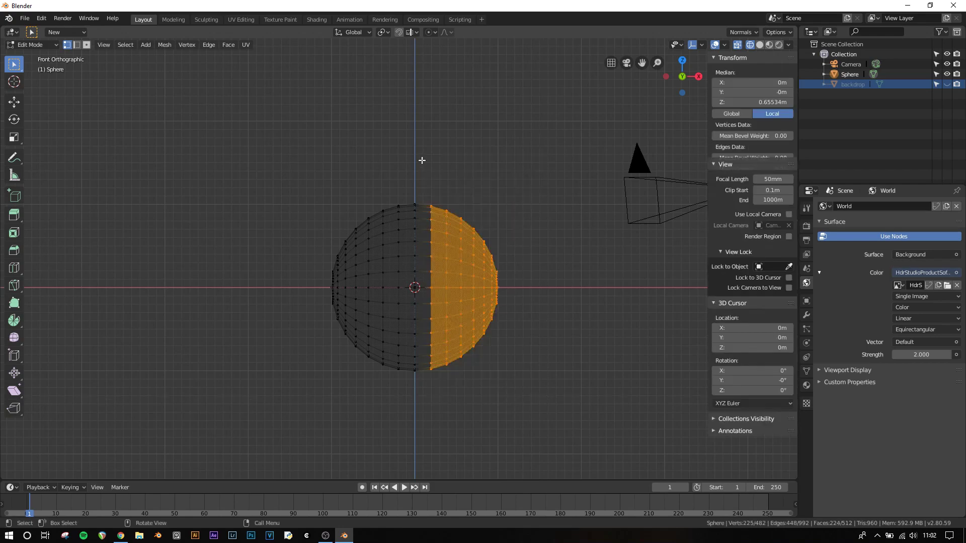
key("x")
left_click(466, 276)
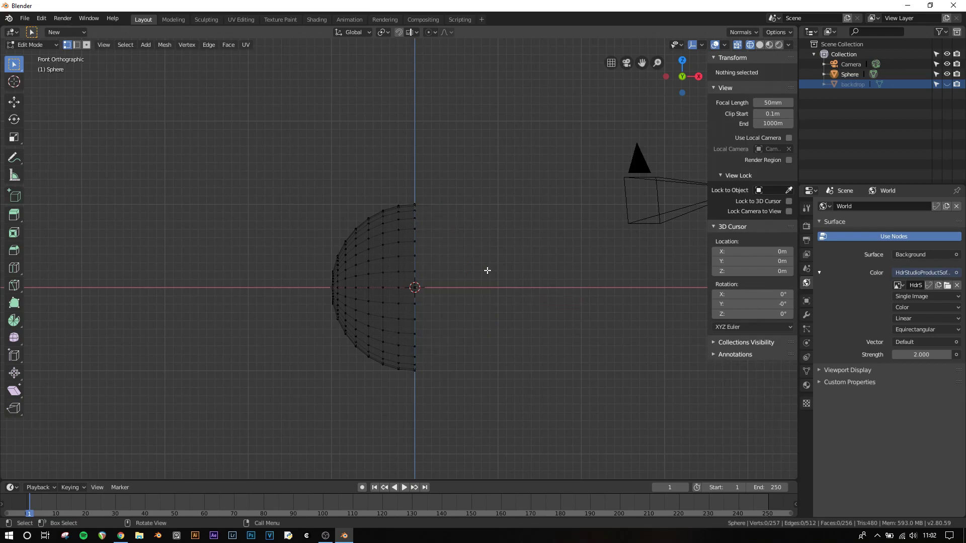
mouse_move(487, 270)
middle_mouse_down()
mouse_move(431, 286)
mouse_move(463, 319)
mouse_move(421, 334)
mouse_move(431, 301)
mouse_move(402, 246)
mouse_move(432, 340)
mouse_move(423, 344)
middle_mouse_up()
key("z")
left_click(509, 292)
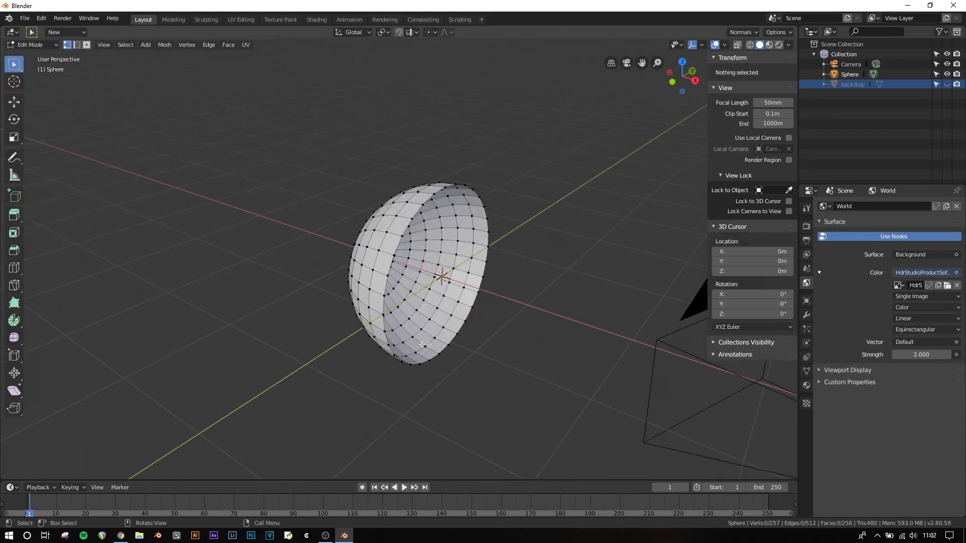
Select the full rim edge loop of the hemisphere.
left_click(485, 261)
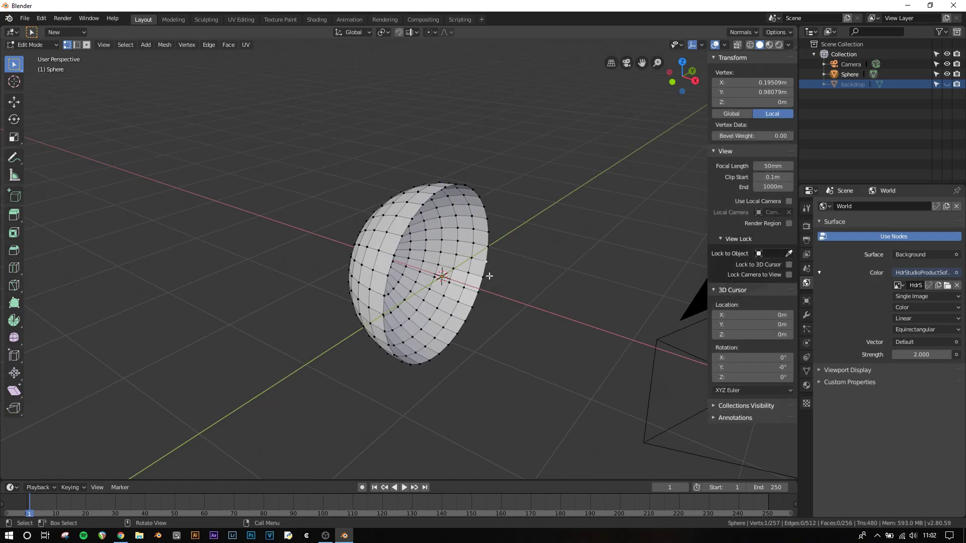
left_click(482, 276, "shift")
left_click(477, 291, "shift")
left_click(492, 319)
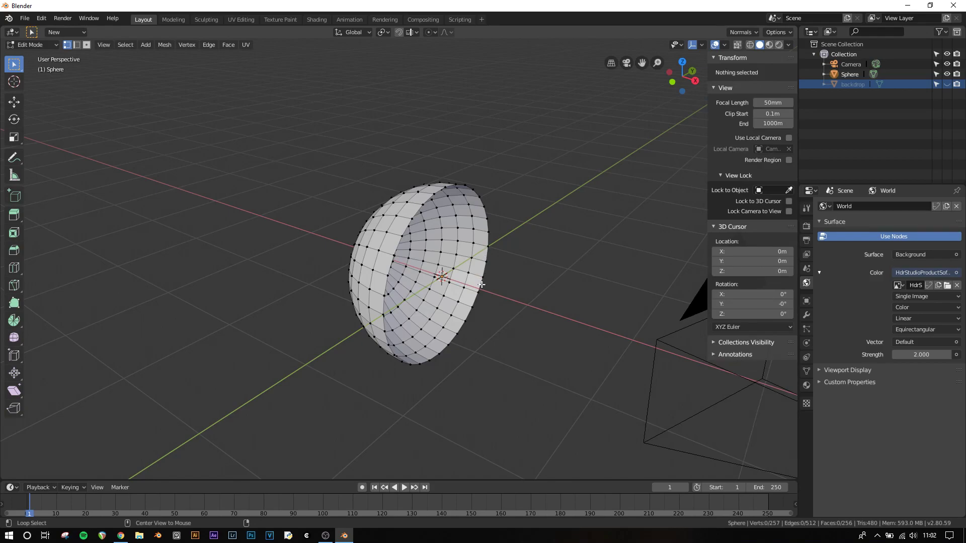
left_click(481, 285, "alt")
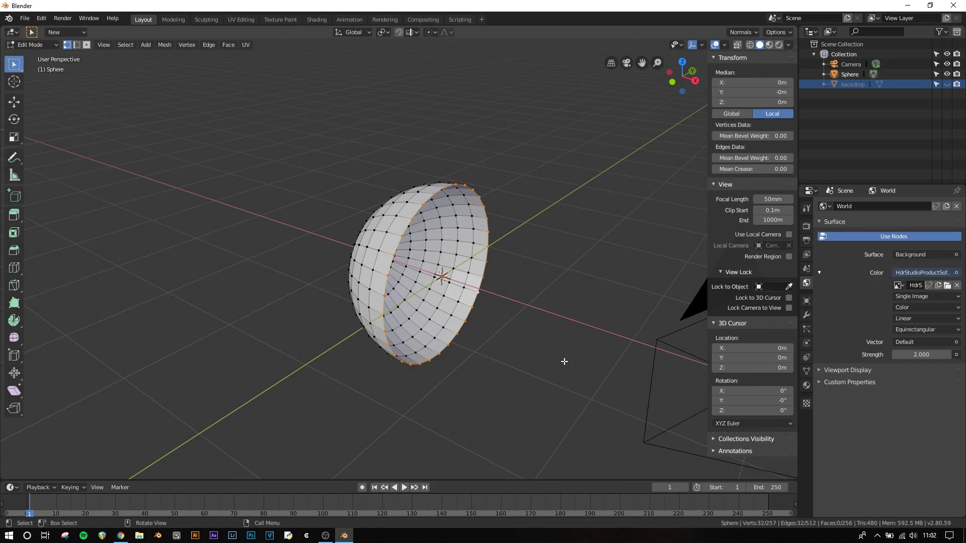
Extrude the rim in place, shrink it slightly inward, fill it with a face, and return to Object Mode.
key("e")
right_click(591, 320)
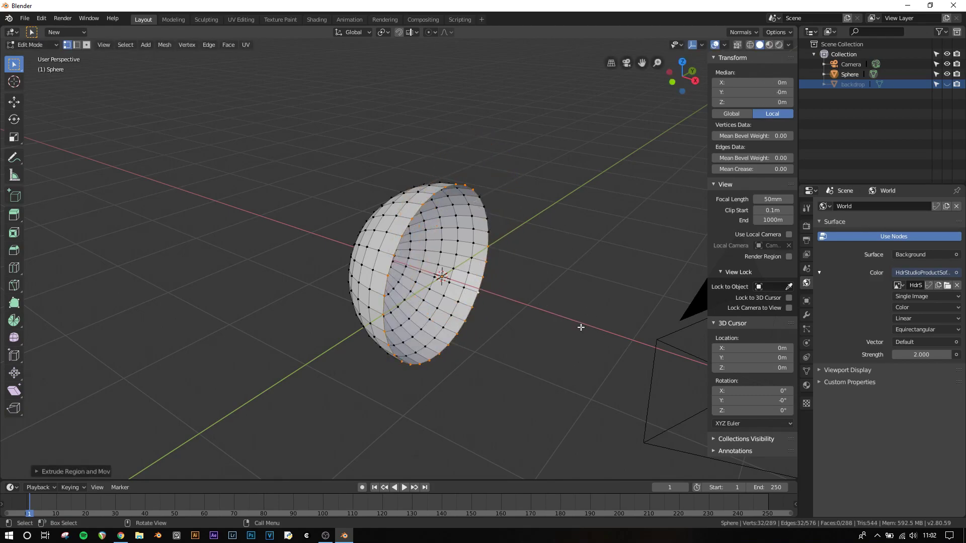
key("s")
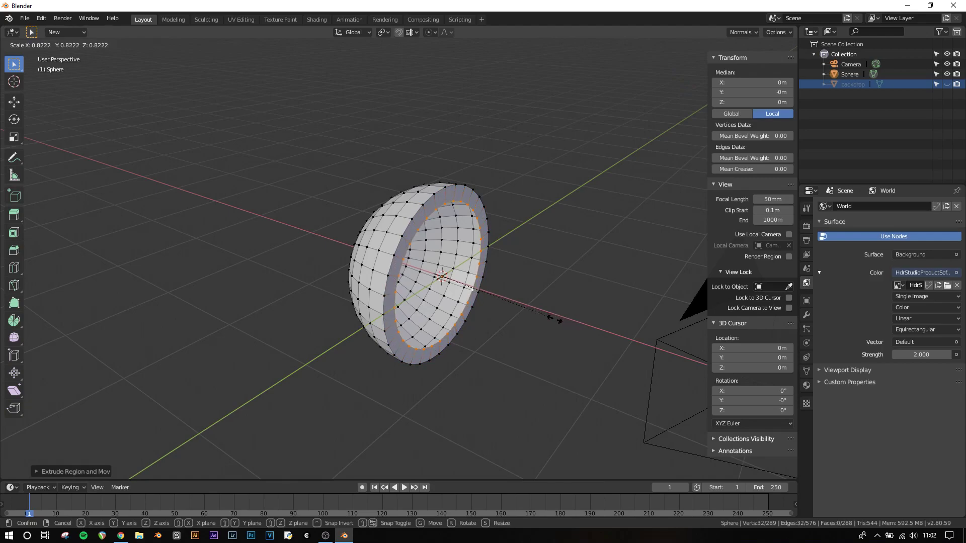
left_click(555, 319)
key("f")
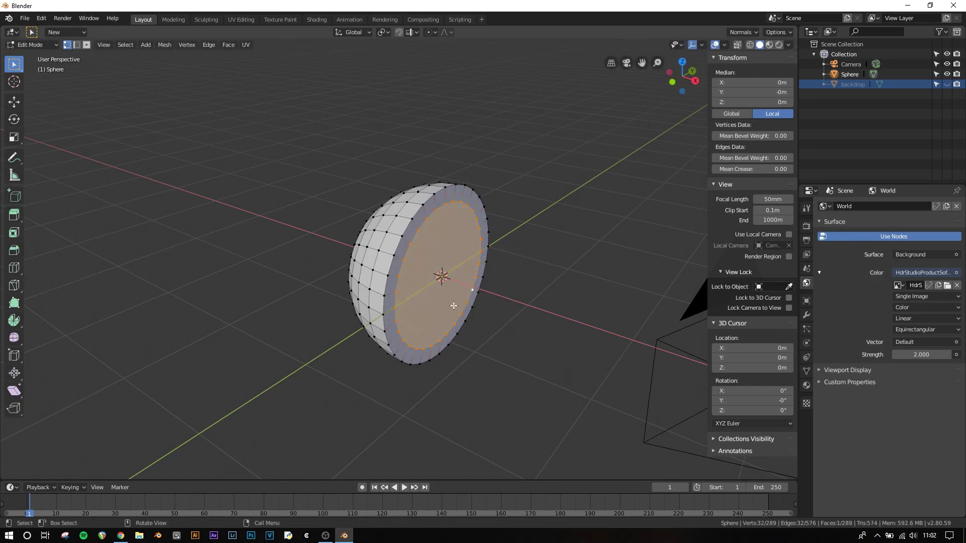
key("alt+a")
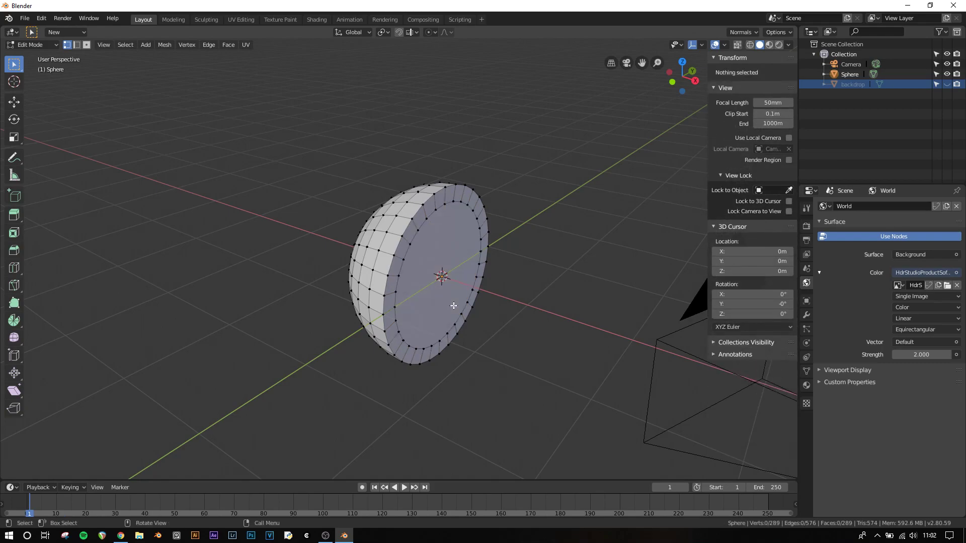
key("Tab")
middle_click_drag(448, 299, 458, 303)
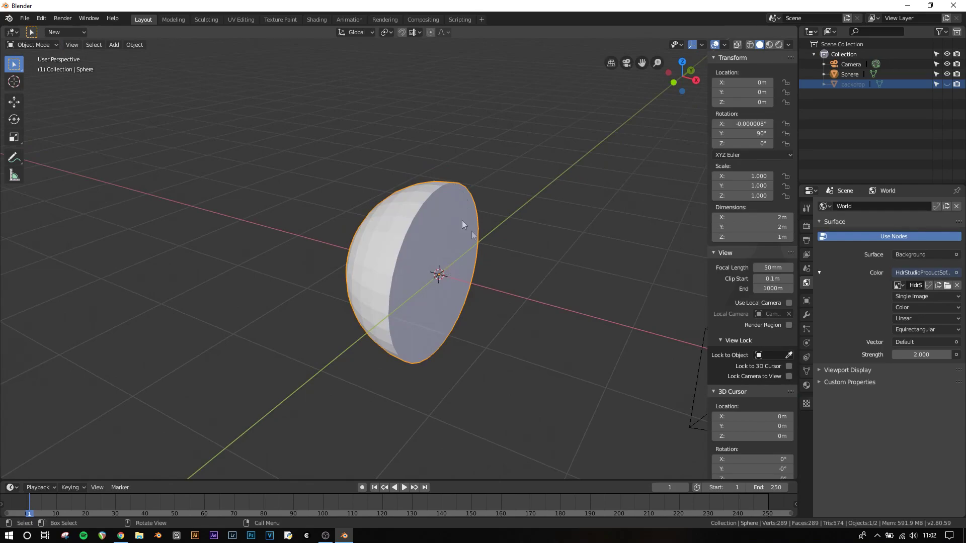
Add a Subdivision Surface modifier to the hemisphere with viewport levels set to 3.
left_click(804, 314)
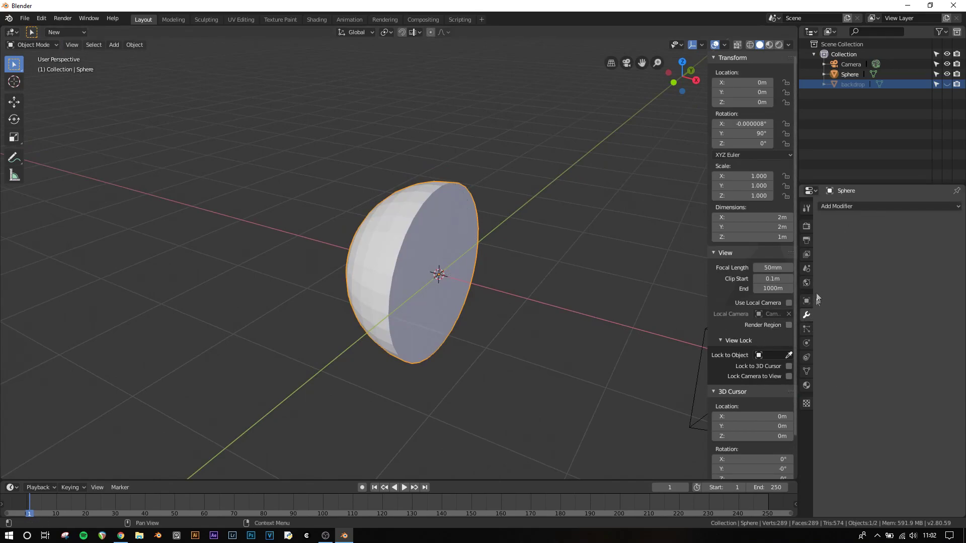
left_click(833, 209)
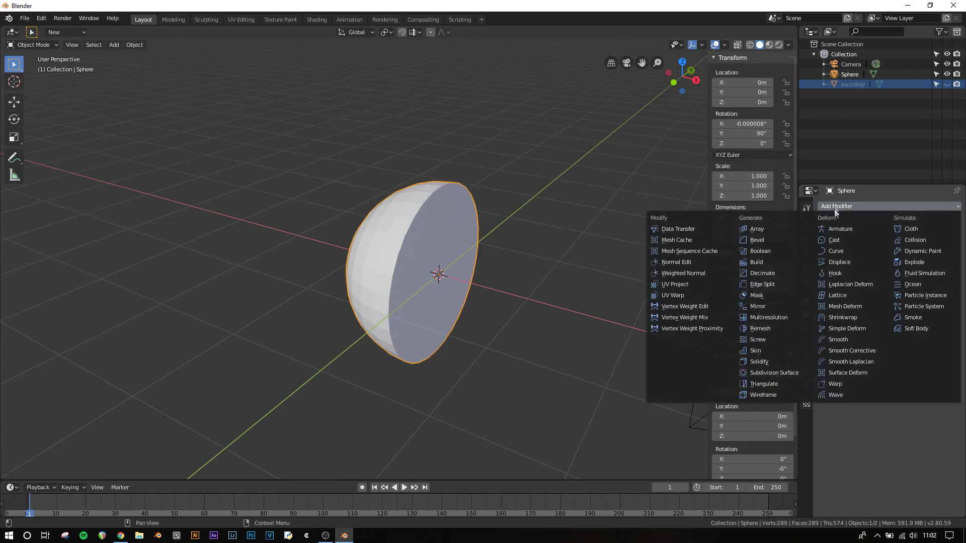
left_click(780, 373)
left_click(882, 272)
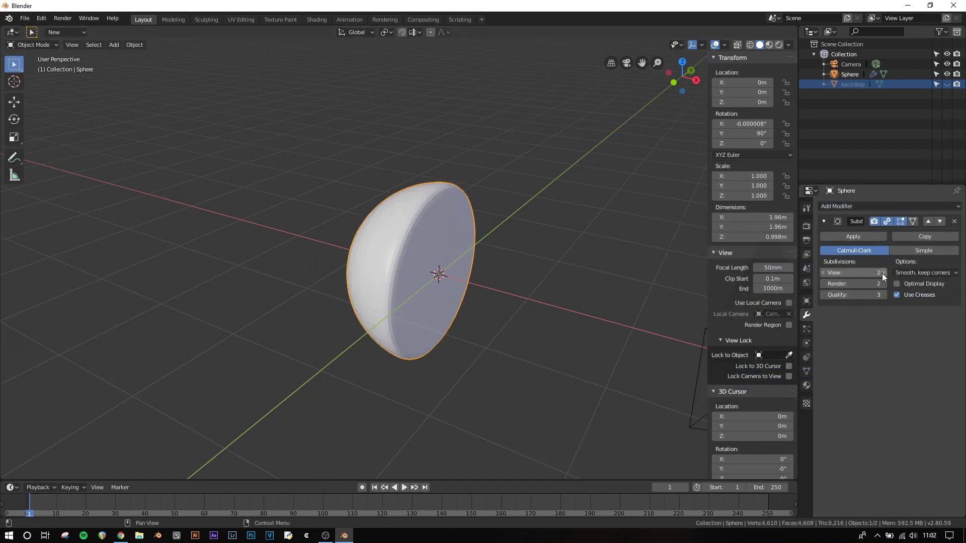
left_click(882, 273)
left_click(824, 222)
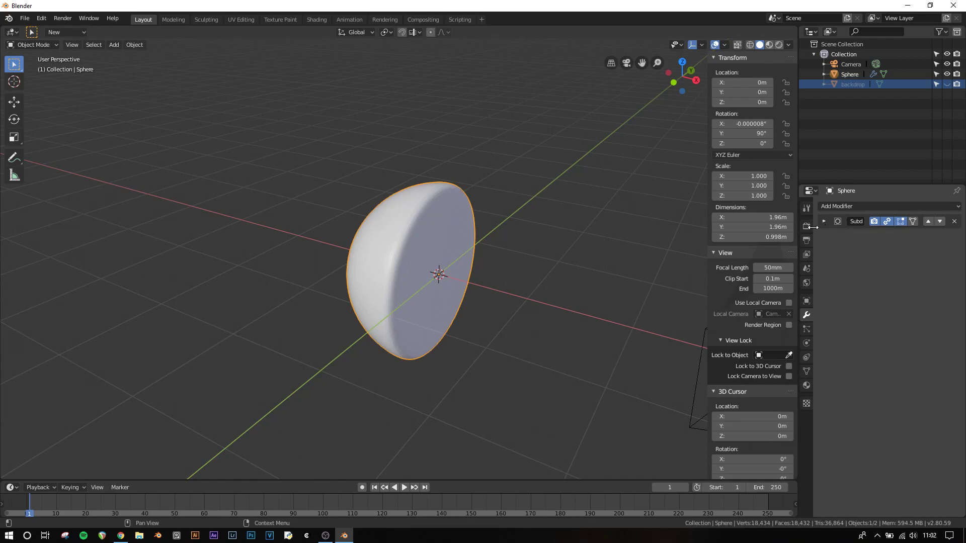
scroll(406, 246, "up", 6)
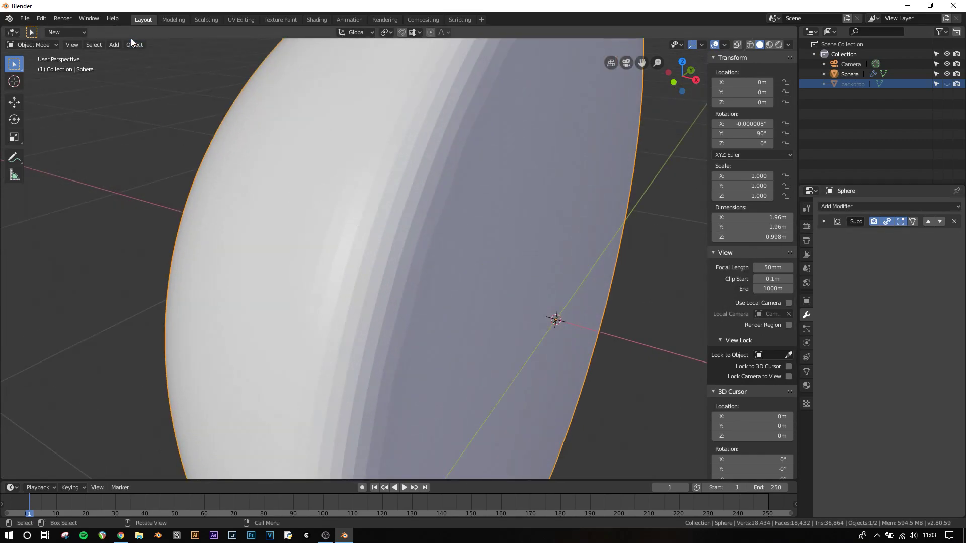
Apply Shade Smooth to the hemisphere from the Object menu.
left_click(135, 44)
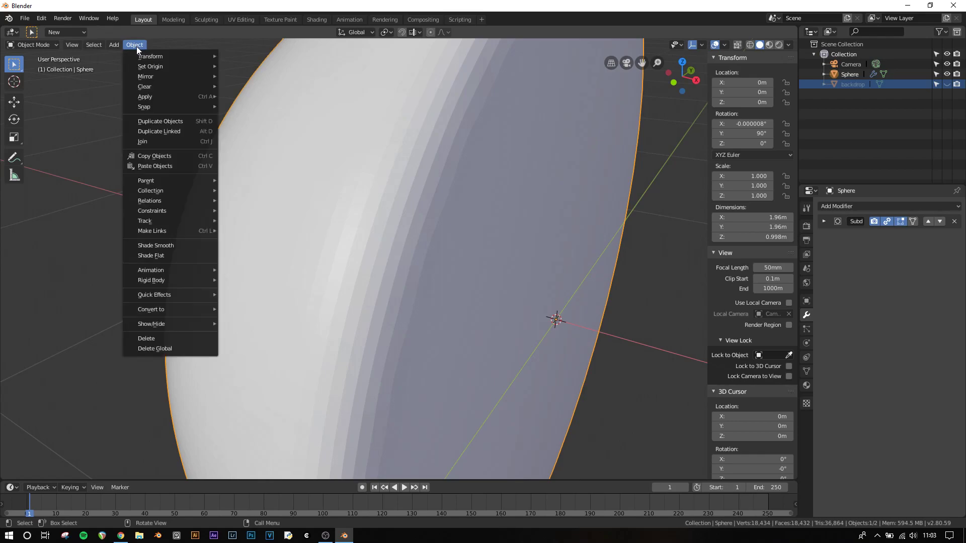
left_click(164, 246)
scroll(367, 233, "down", 6)
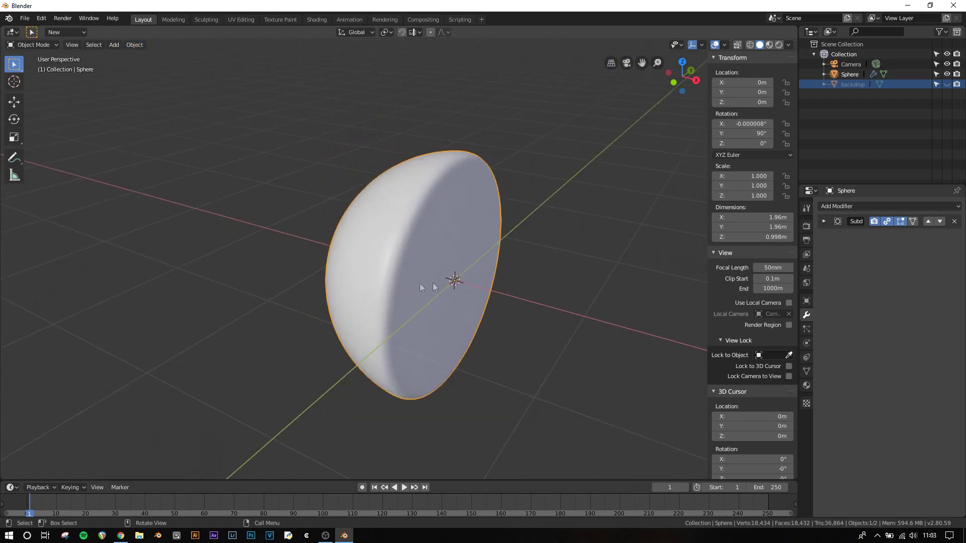
scroll(460, 236, "down", 2)
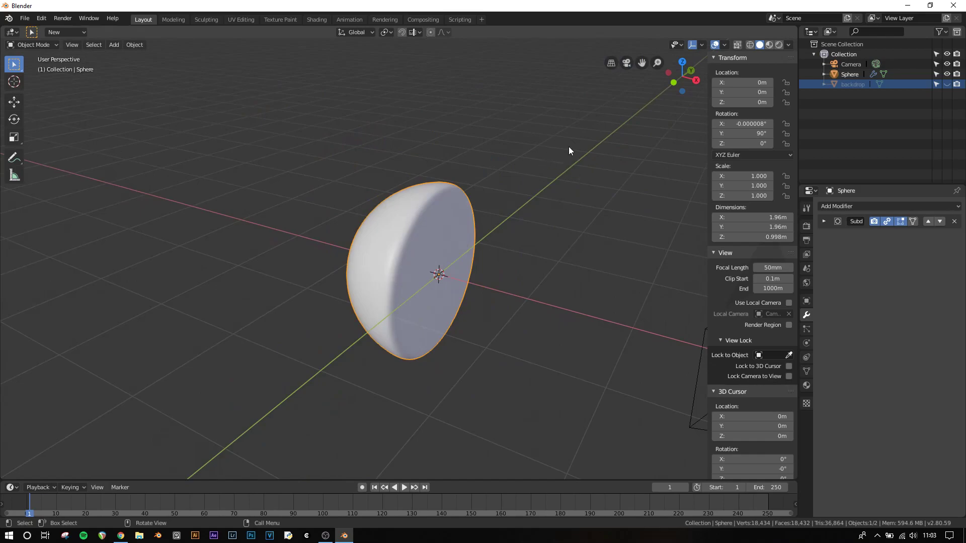
Unhide the backdrop and view the scene from the front in wireframe shading.
left_click(947, 84)
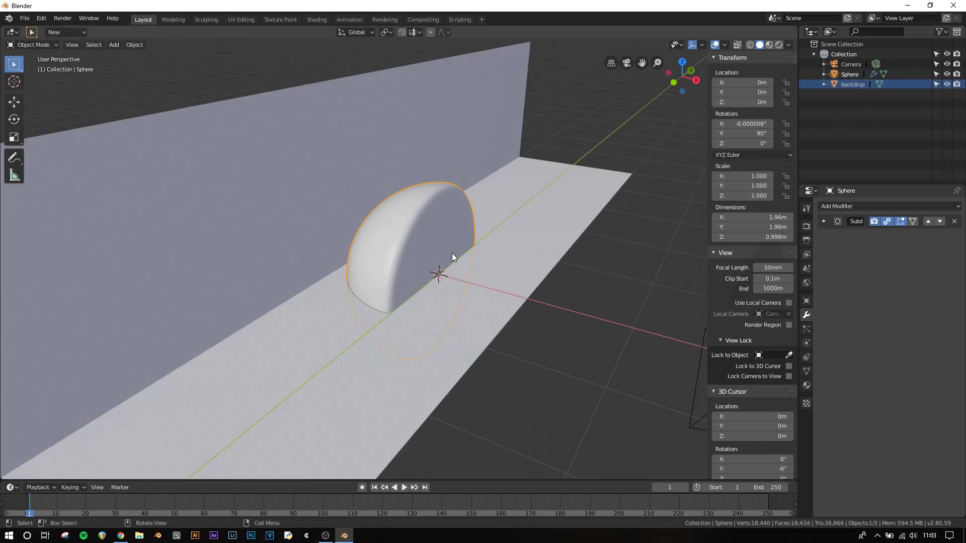
key("KP_1")
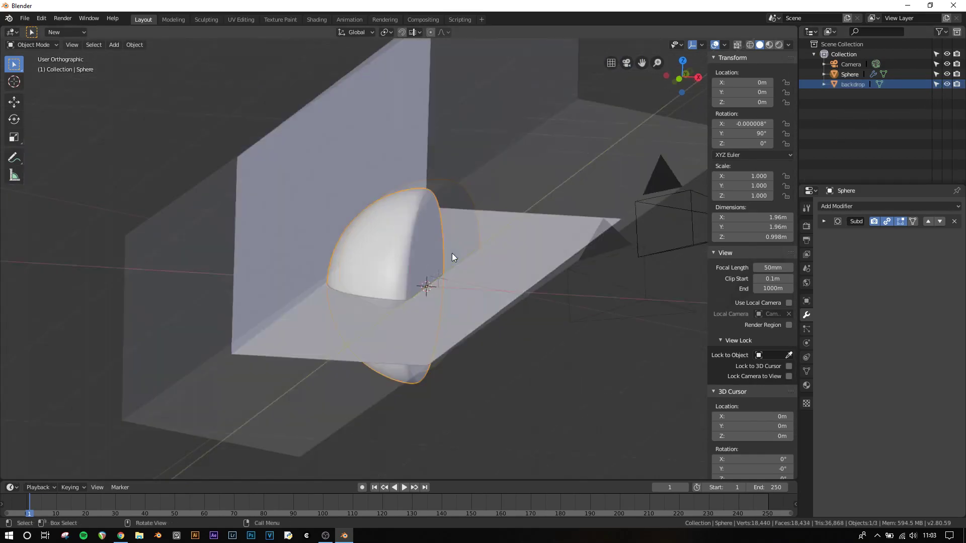
key("z")
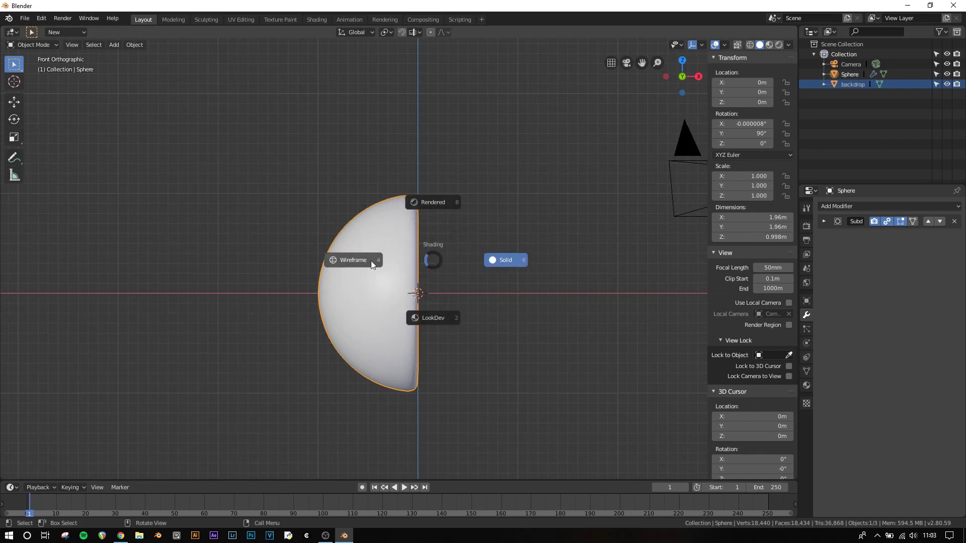
left_click(370, 260)
Scale the hemisphere to about 0.249, checking its size through the camera.
key("s")
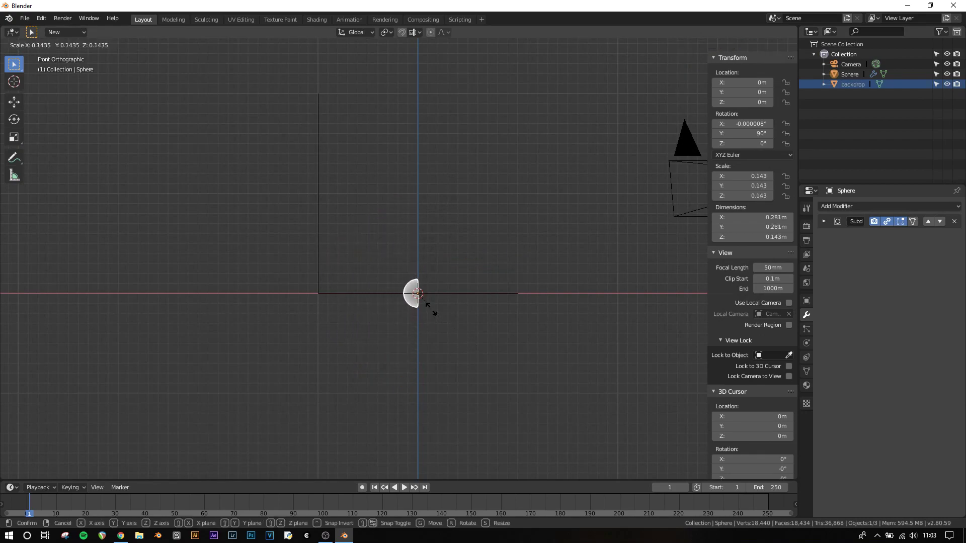
left_click(432, 309)
key("KP_0")
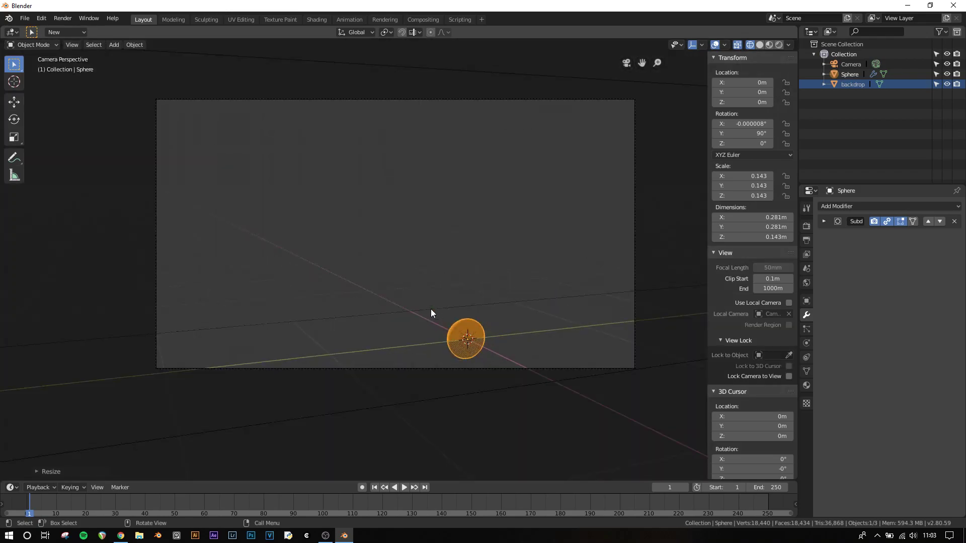
key("s")
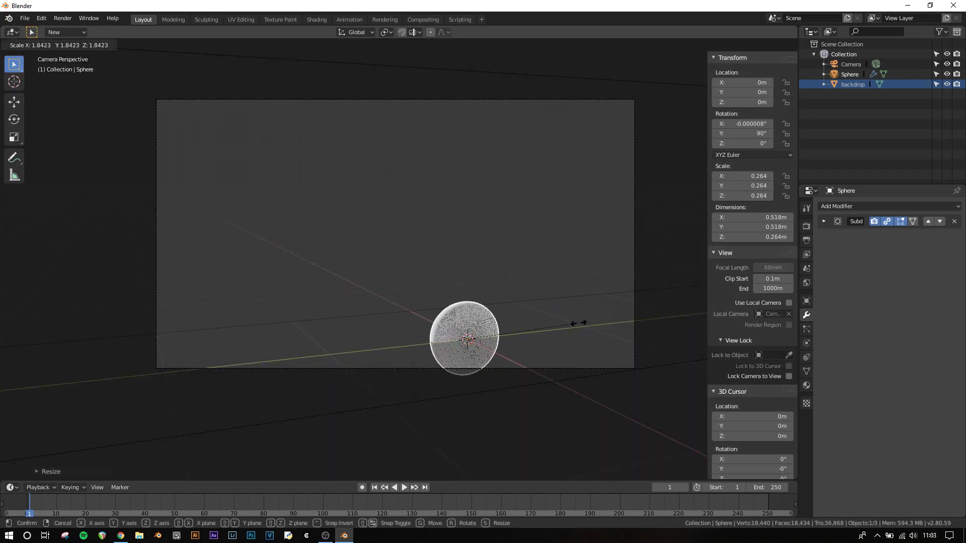
left_click(572, 323)
middle_click_drag(402, 277, 449, 301)
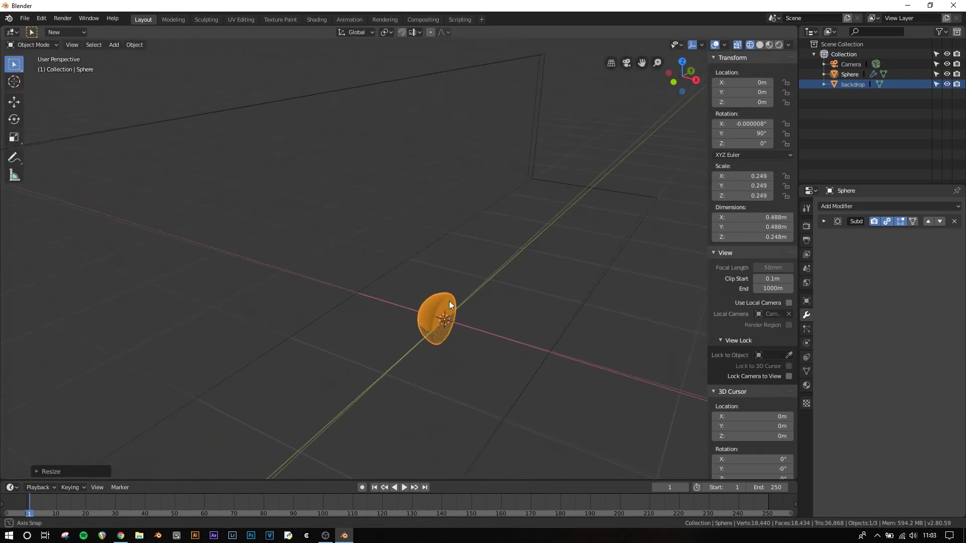
key("z")
left_click(502, 304)
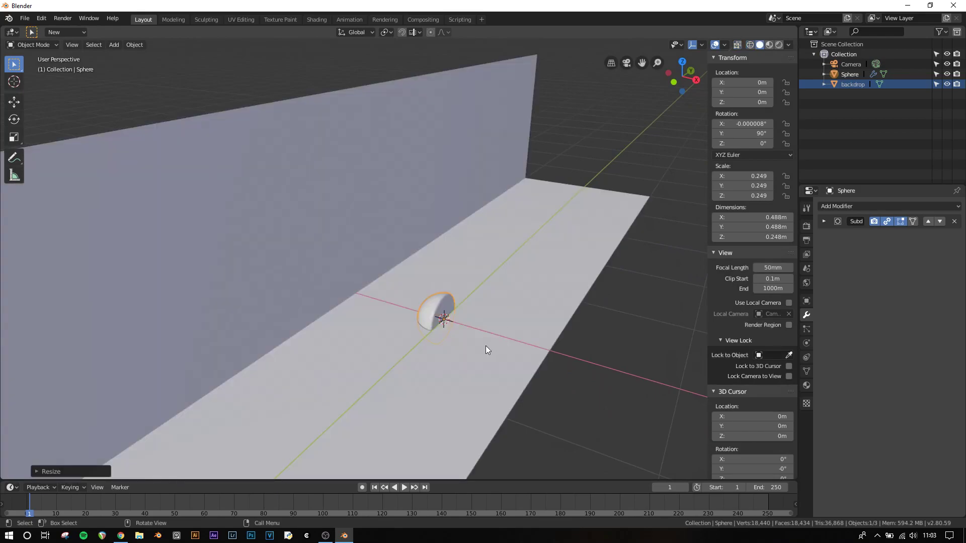
Rotate the hemisphere exactly 90 degrees around the global Z axis.
key("r")
key("z")
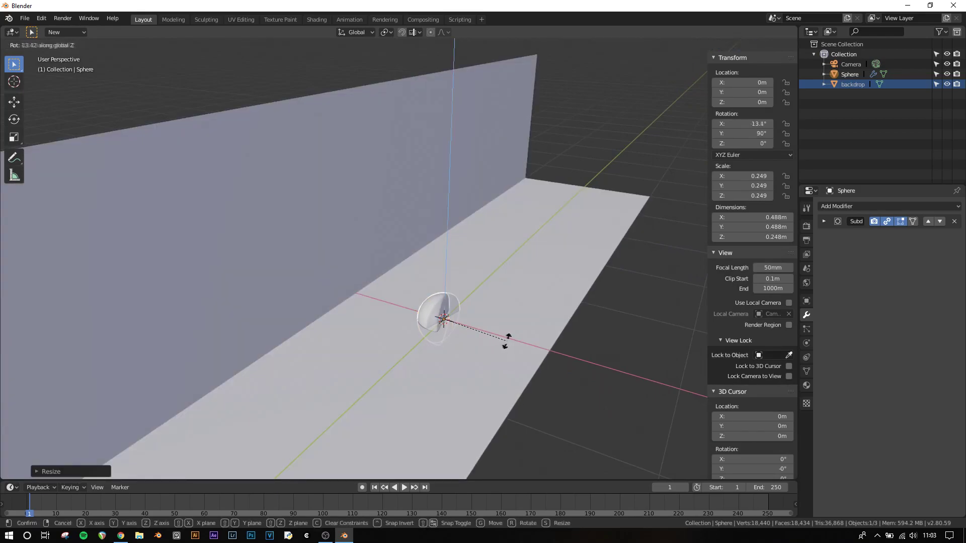
key("9")
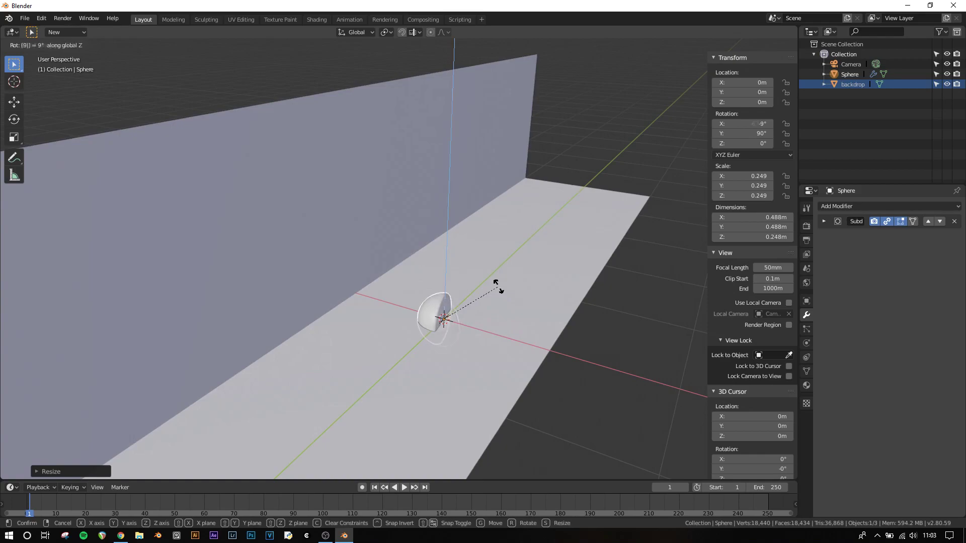
key("0")
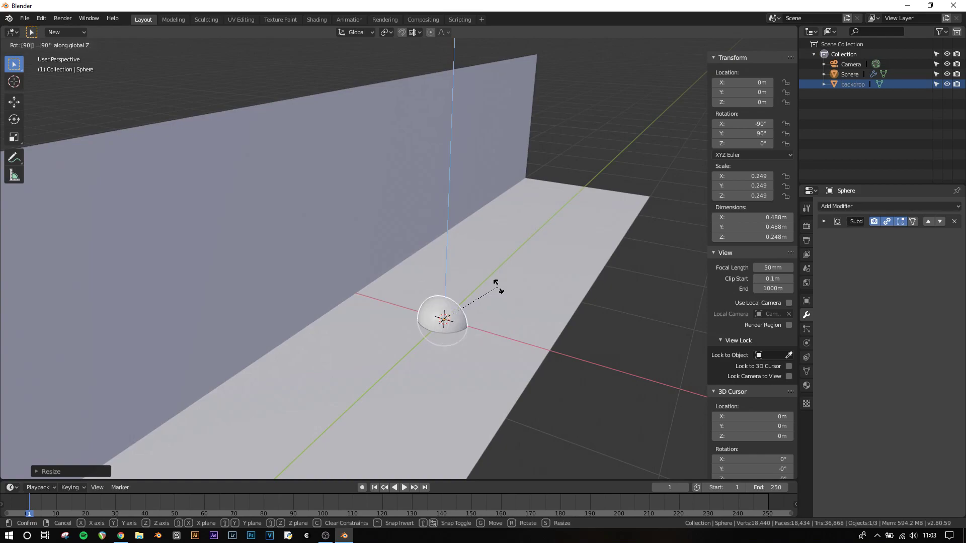
key("Return")
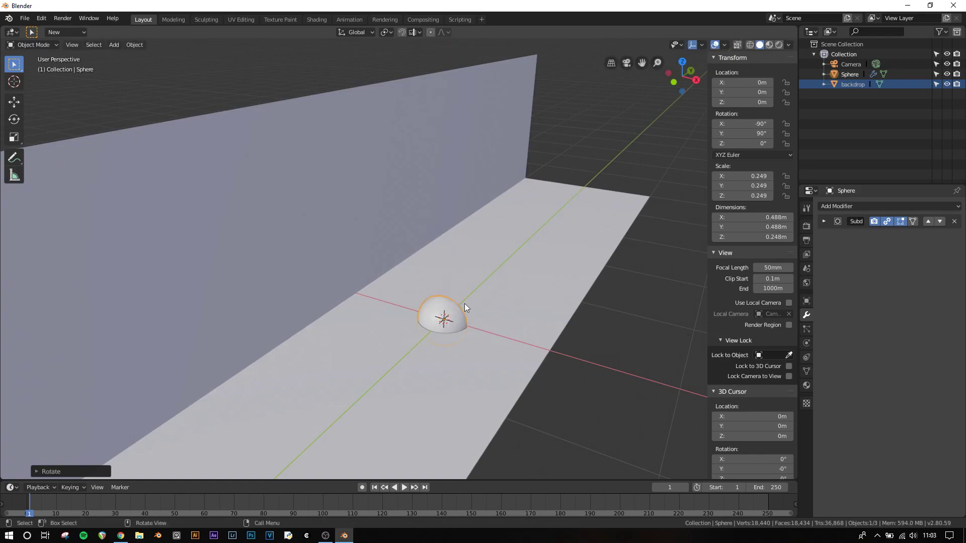
Raise the hemisphere along Z to about 0.24758 m so it rests on the backdrop floor.
key("KP_1")
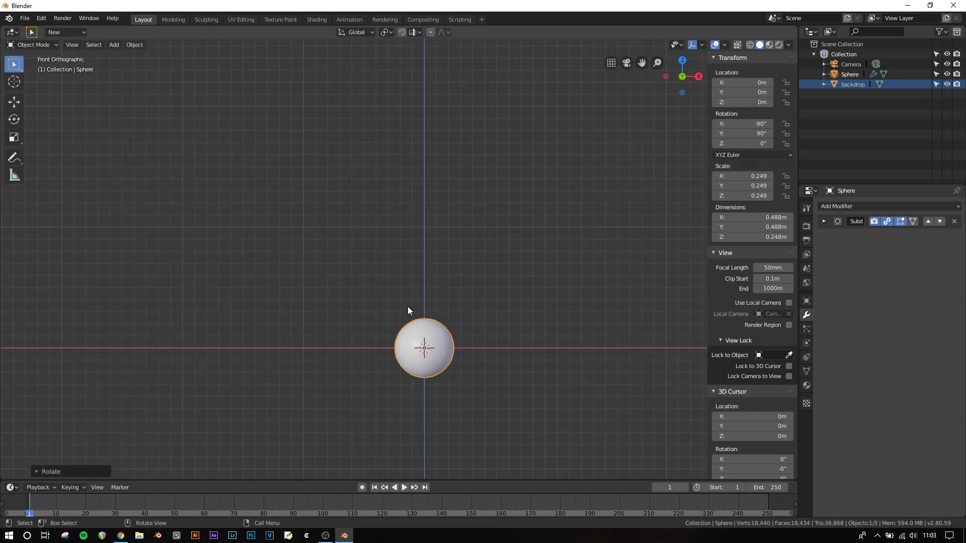
scroll(412, 282, "up", 5)
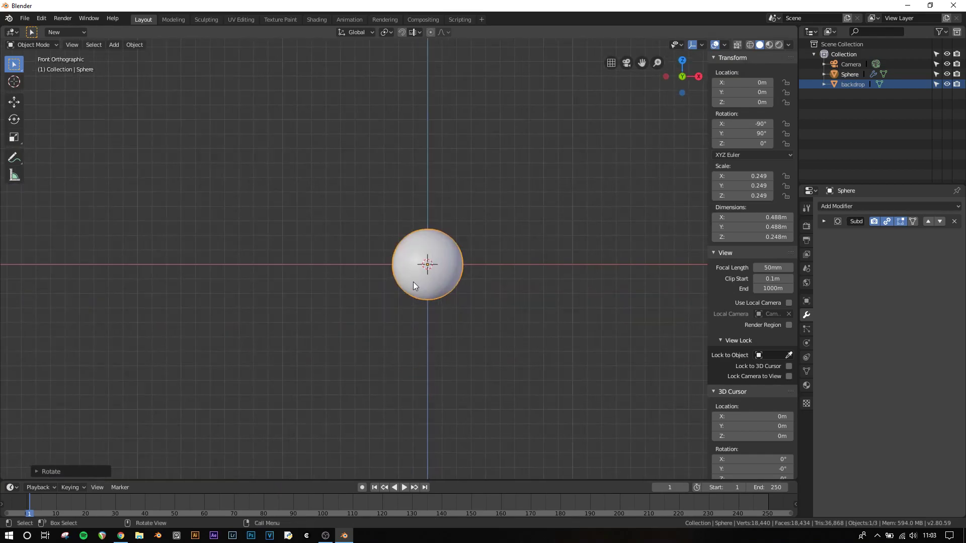
middle_click_drag(532, 304, 433, 291, "shift")
key("z")
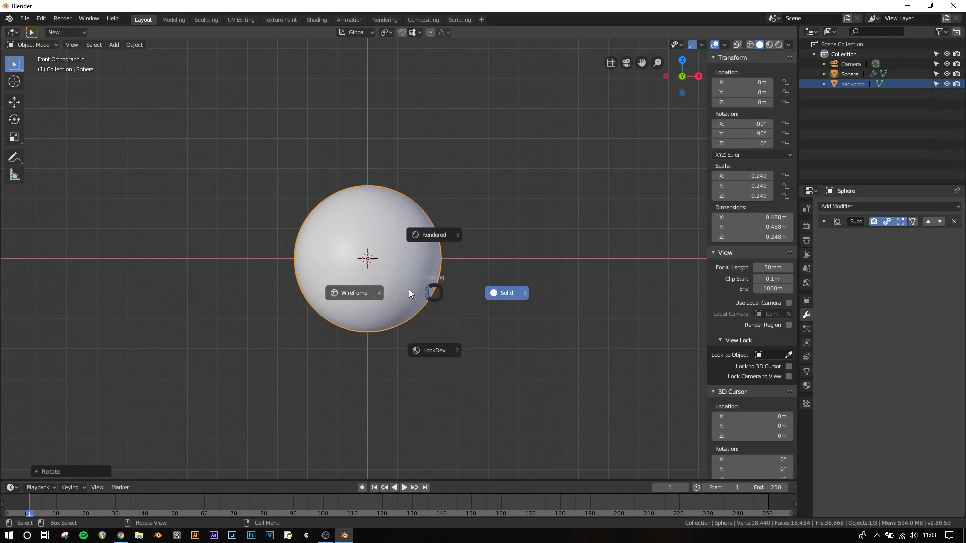
left_click(385, 289)
key("g")
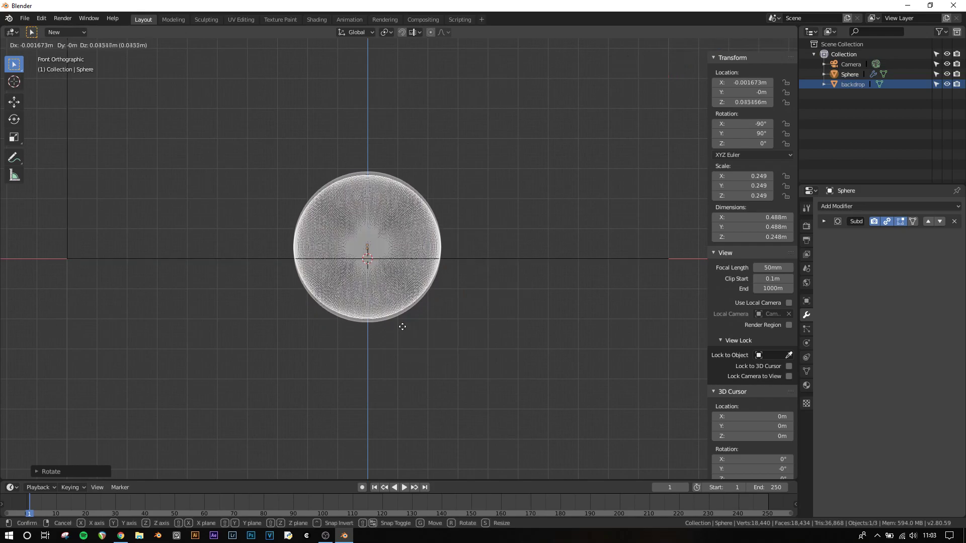
key("z")
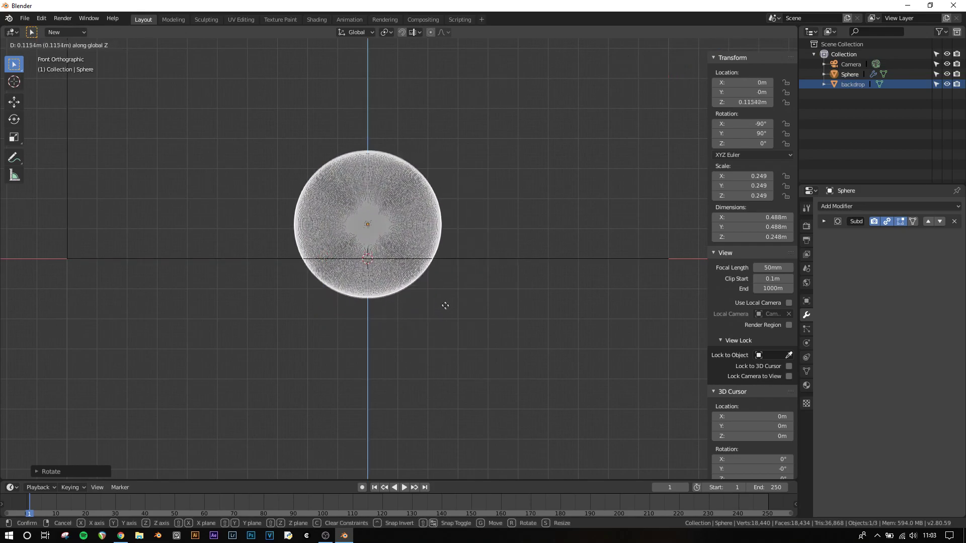
left_click(440, 267)
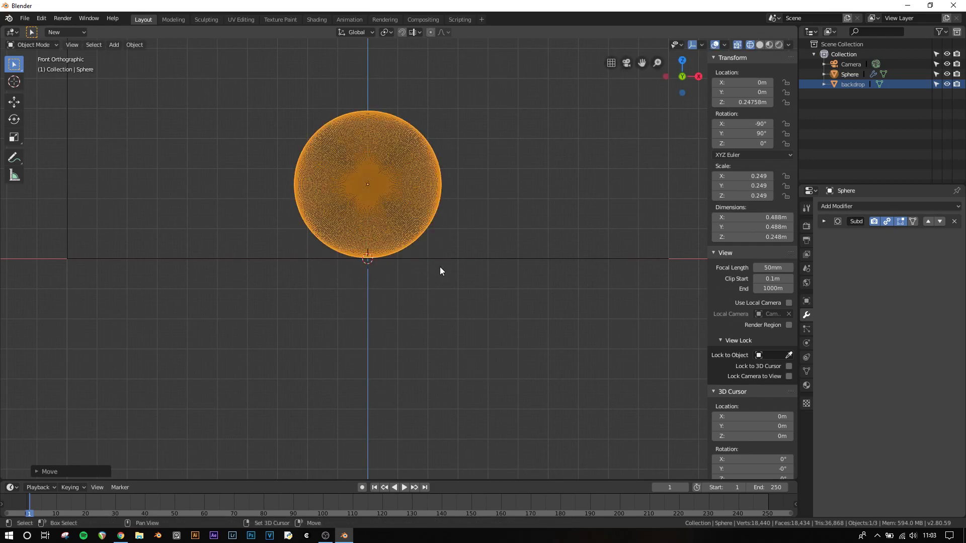
Check the hemisphere from the camera in Rendered shading, then return to Solid.
key("KP_0")
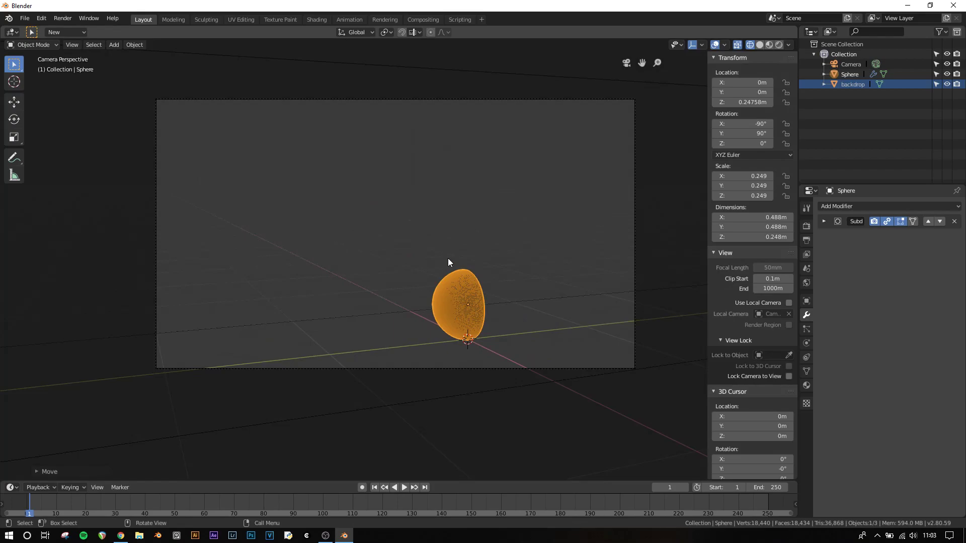
key("z")
left_click(511, 256)
middle_click_drag(528, 260, 506, 265, "shift")
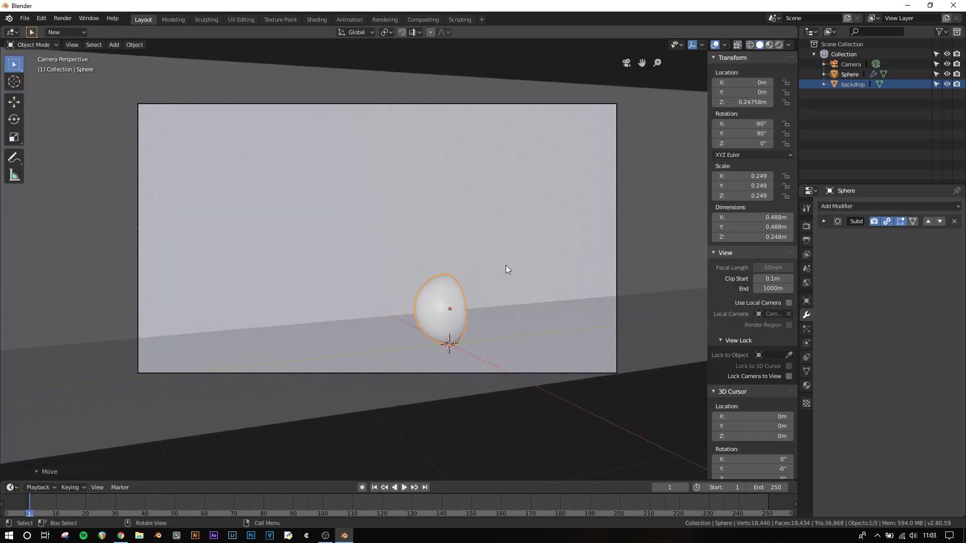
key("z")
left_click(511, 206)
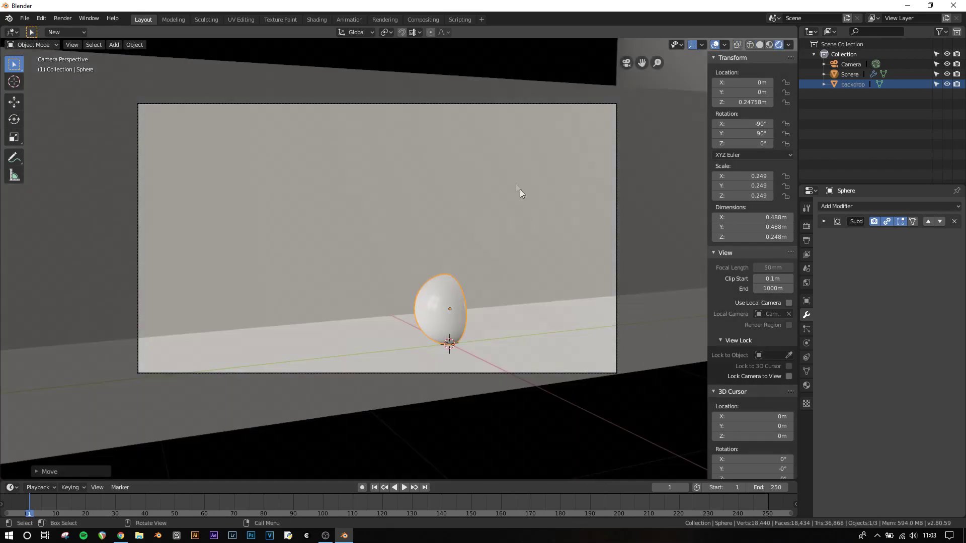
left_click(388, 284)
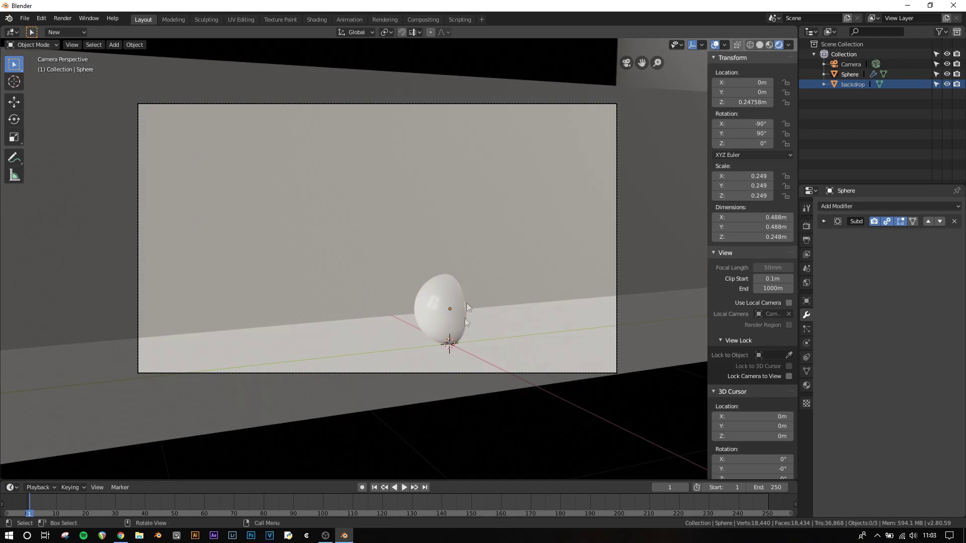
middle_click_drag(490, 307, 426, 297, "shift")
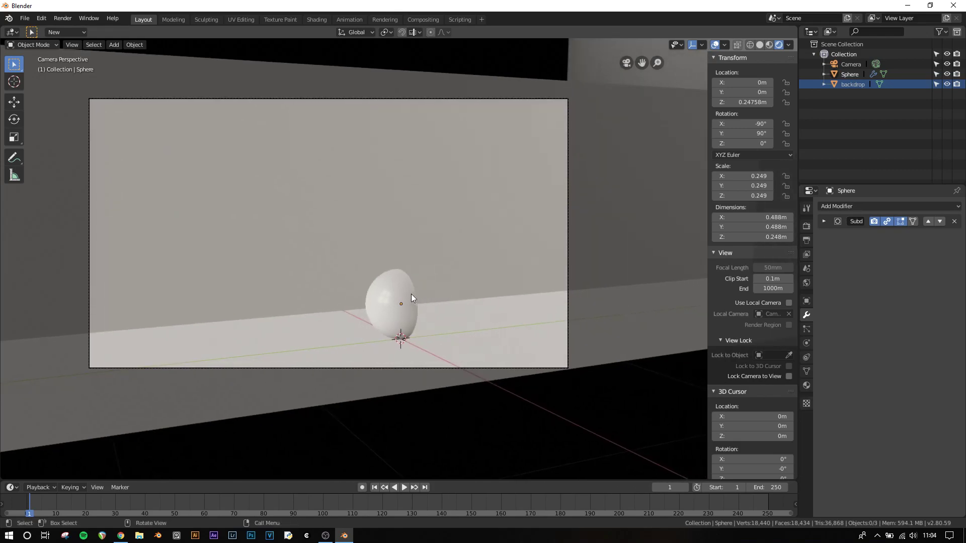
key("z")
left_click(494, 289)
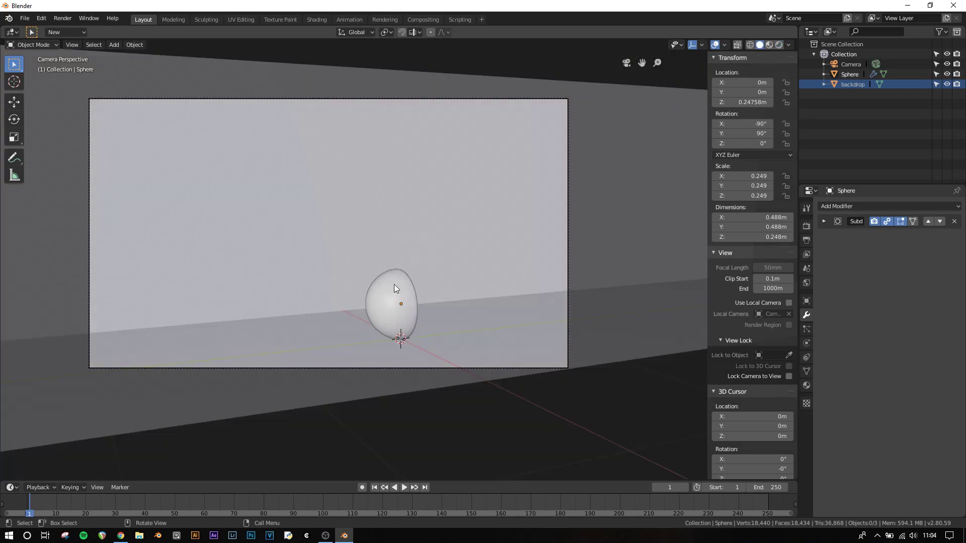
middle_click_drag(394, 285, 439, 307)
Hide the hemisphere and the backdrop in the outliner.
key("shift+a")
mouse_move(438, 308)
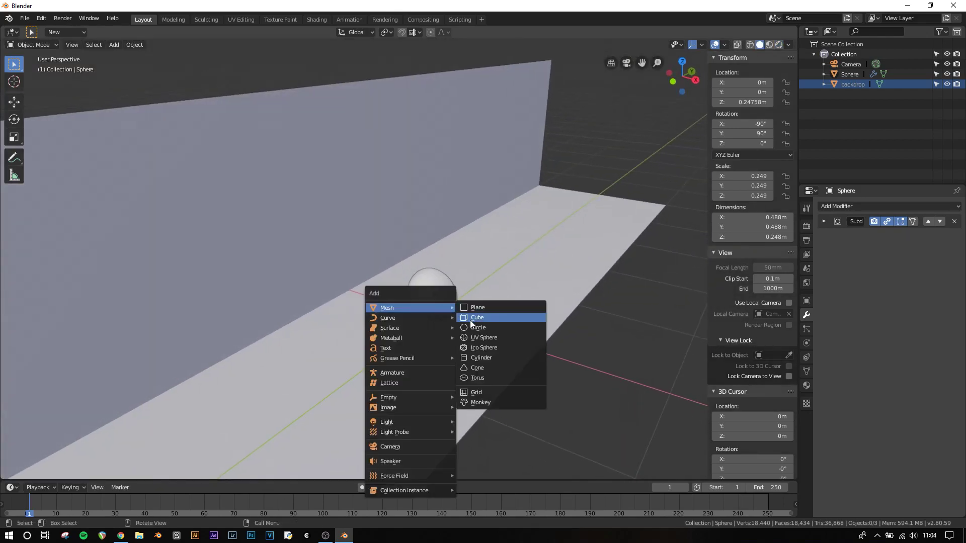
left_click(946, 74)
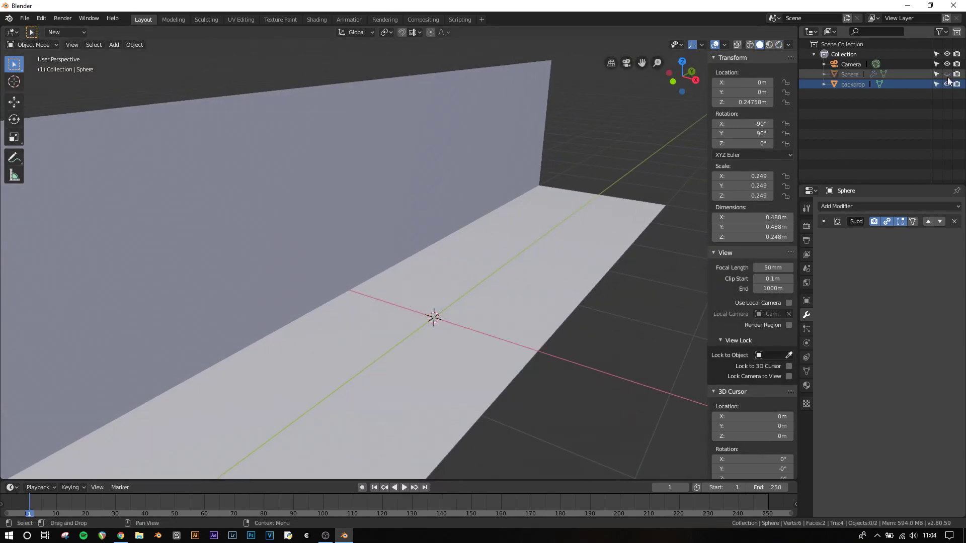
left_click(946, 84)
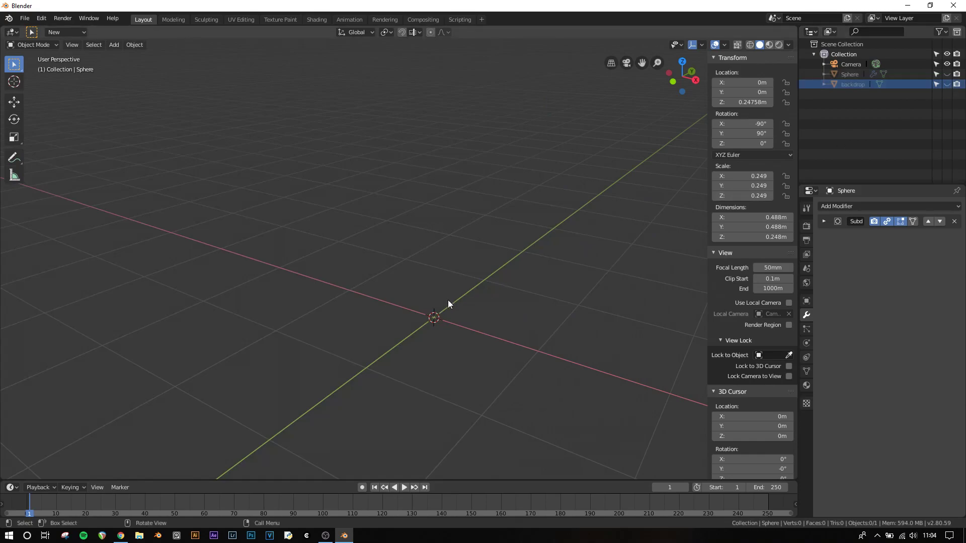
Add a mesh circle at the origin and extrude its edge outward into a flat ring.
key("shift+a")
mouse_move(449, 301)
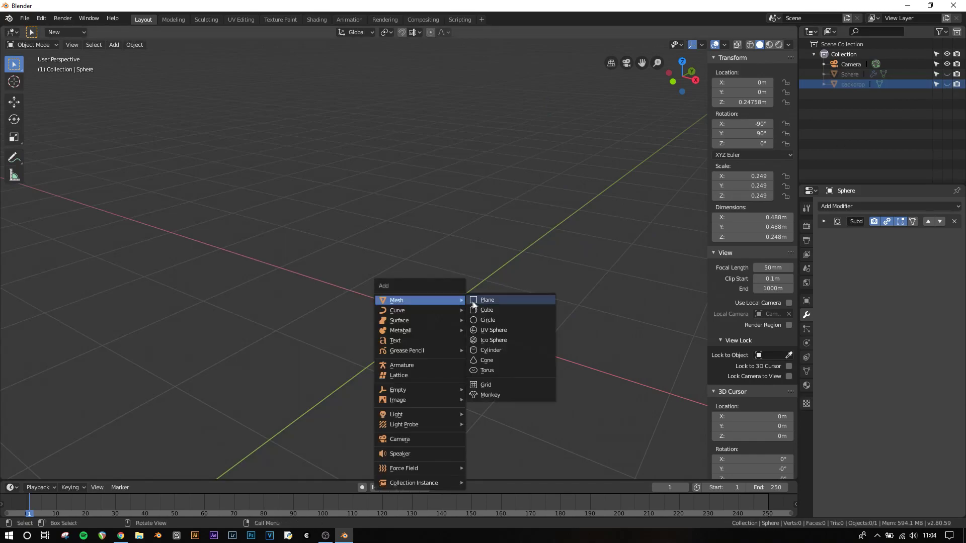
left_click(476, 319)
key("Tab")
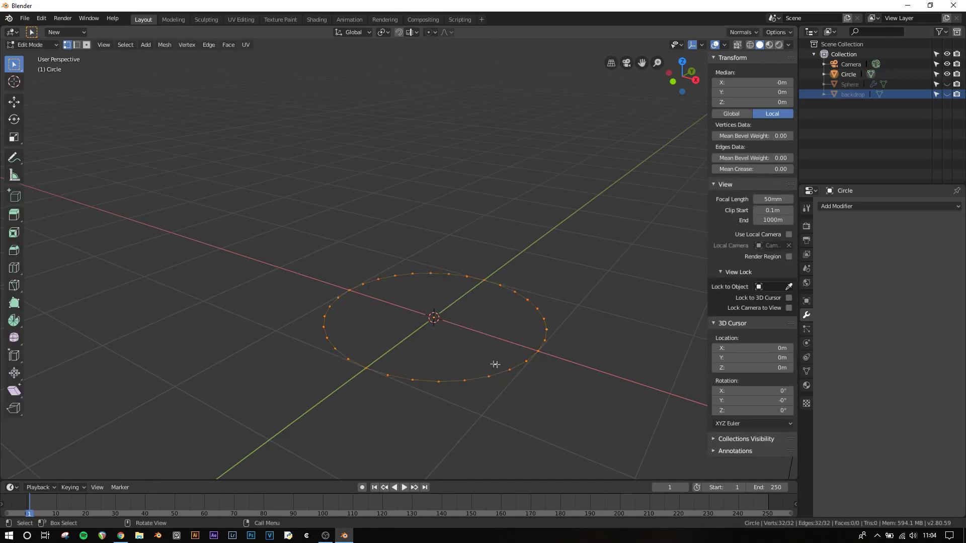
key("e")
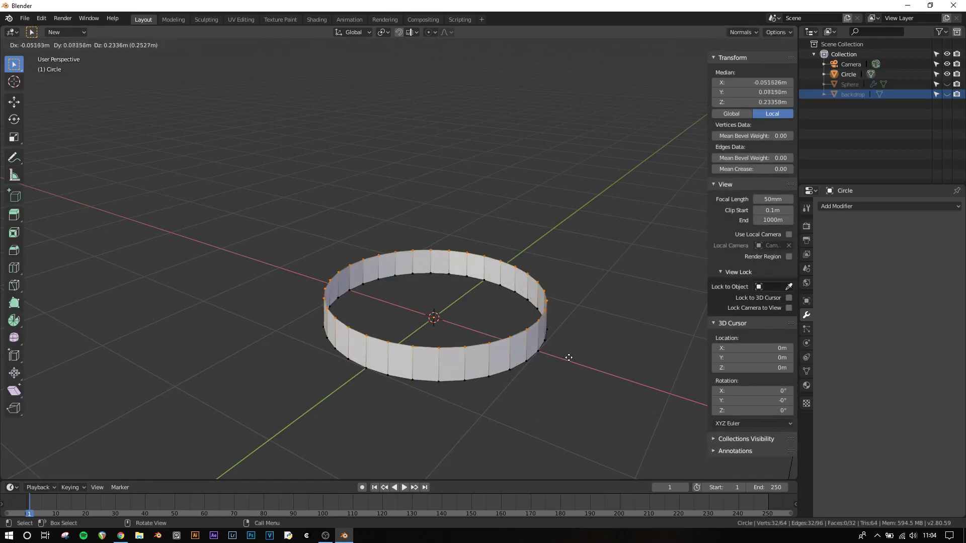
right_click(592, 356)
key("s")
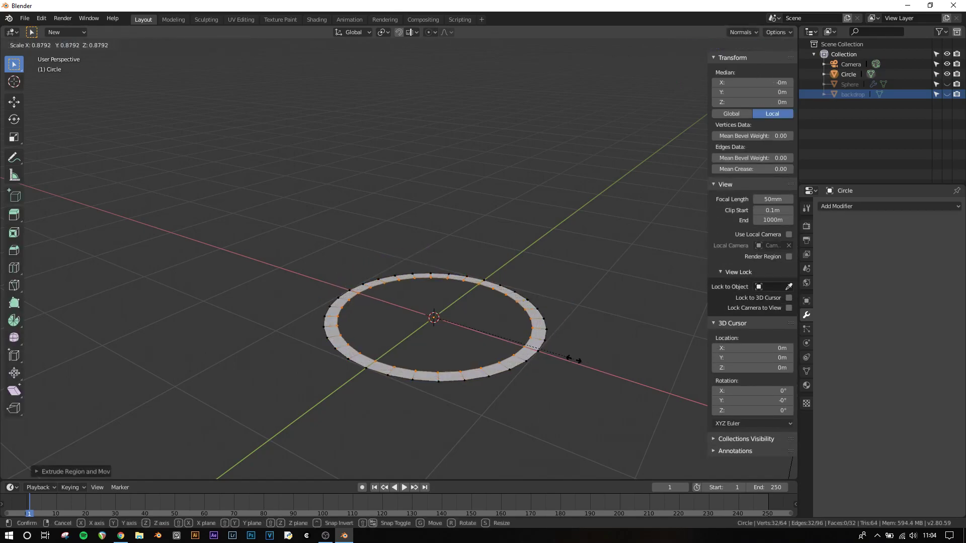
left_click(568, 359)
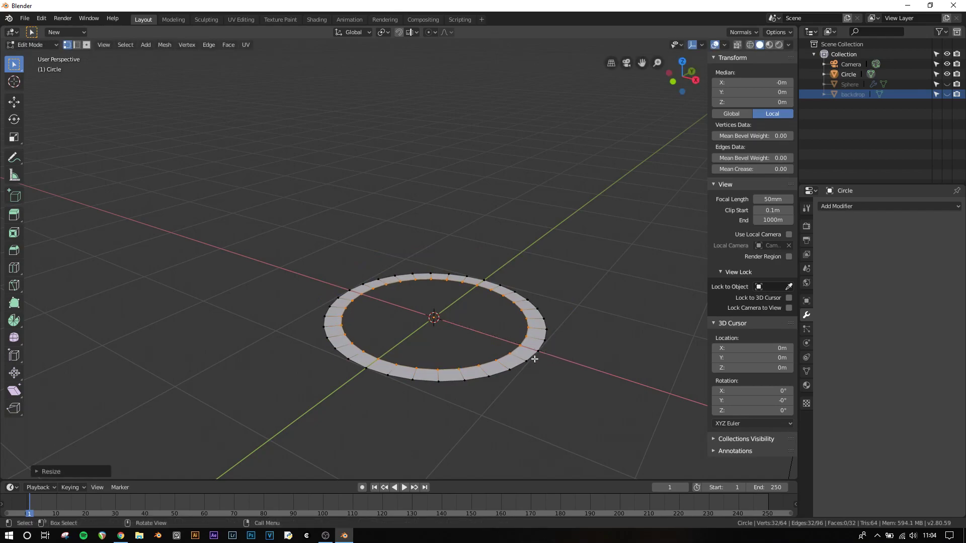
Fill the ring's centre and extrude the whole disc about 0.067 m for thickness.
key("f")
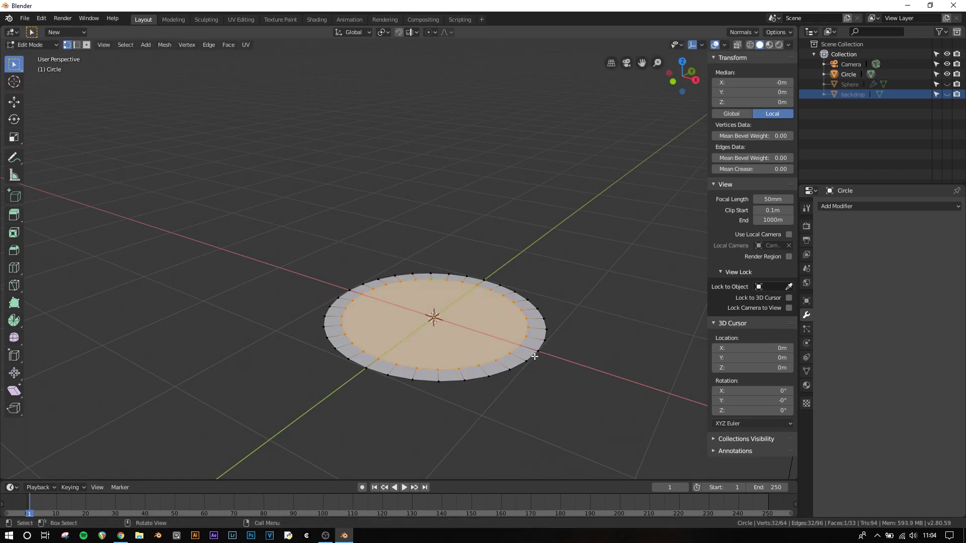
key("a")
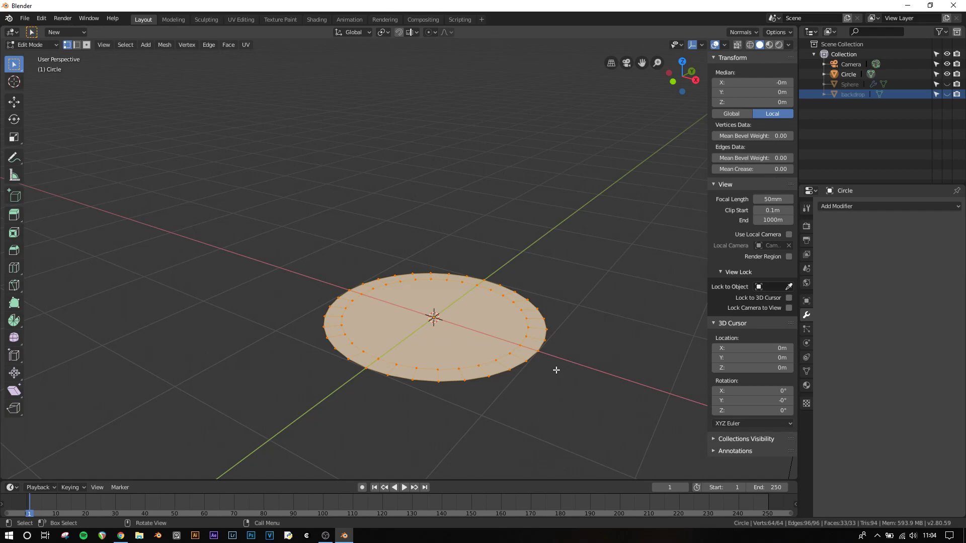
key("e")
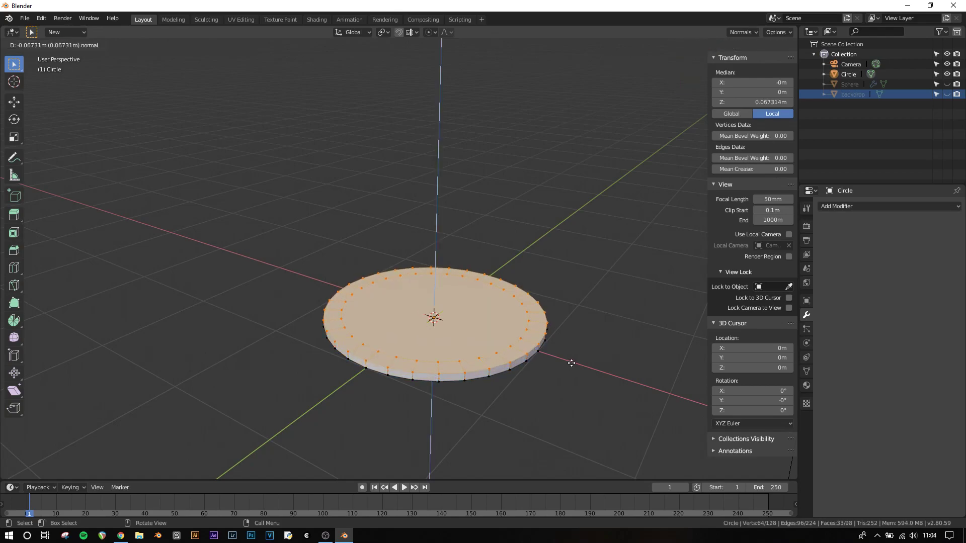
left_click(572, 363)
middle_click_drag(564, 362, 545, 324)
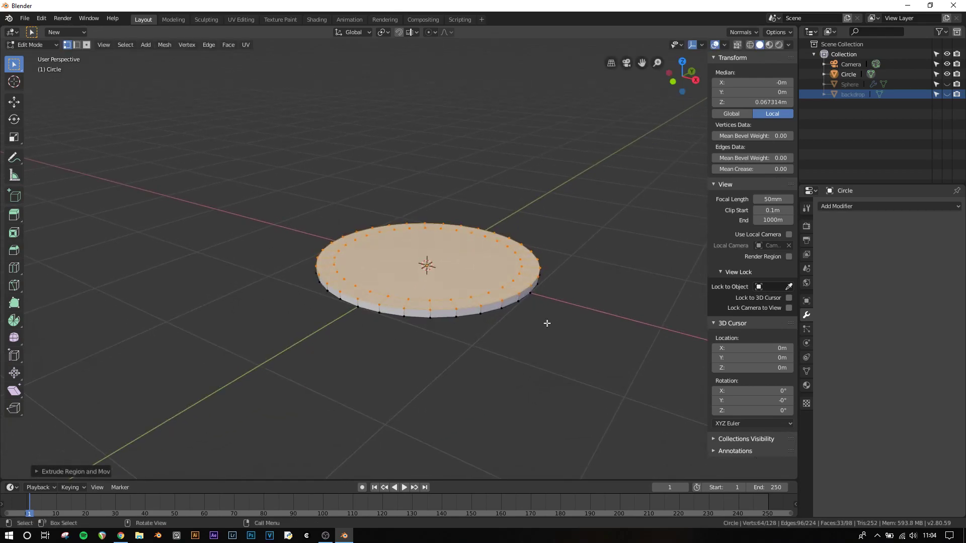
Loop-cut the disc's side rim, scale the loop out to about 1.0088, and exit Edit Mode.
scroll(546, 323, "up", 3)
scroll(483, 360, "up", 1)
middle_click_drag(476, 371, 424, 334)
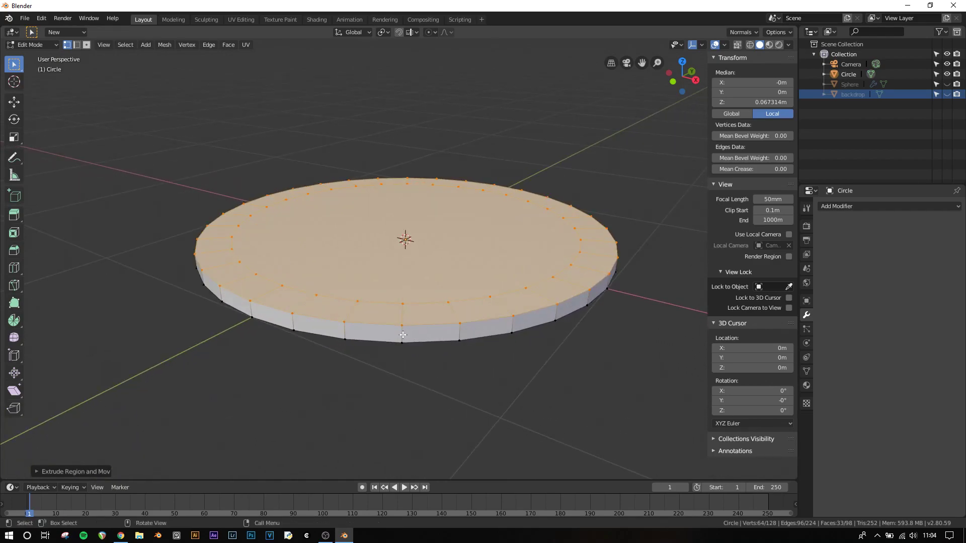
key("alt+a")
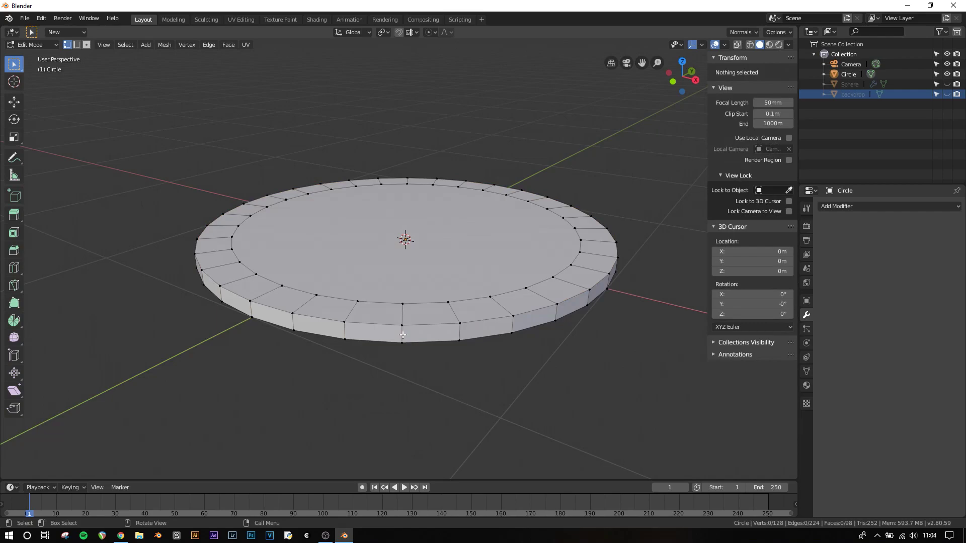
key("ctrl+r")
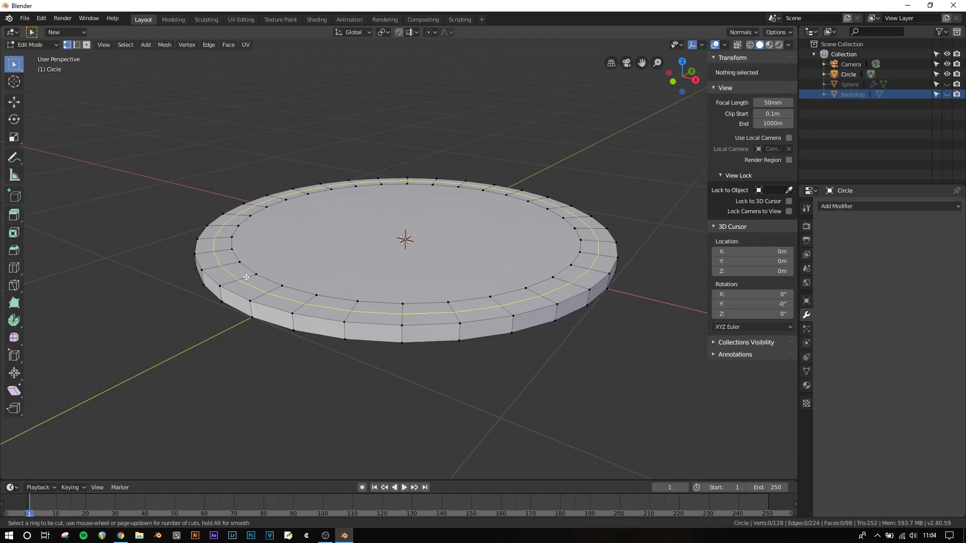
left_click(396, 333)
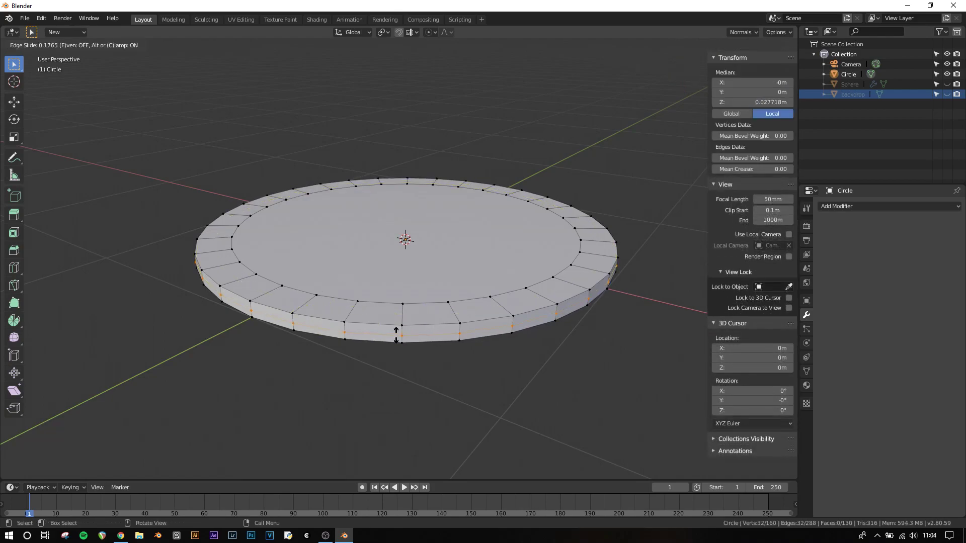
left_click_drag(396, 334, 392, 333)
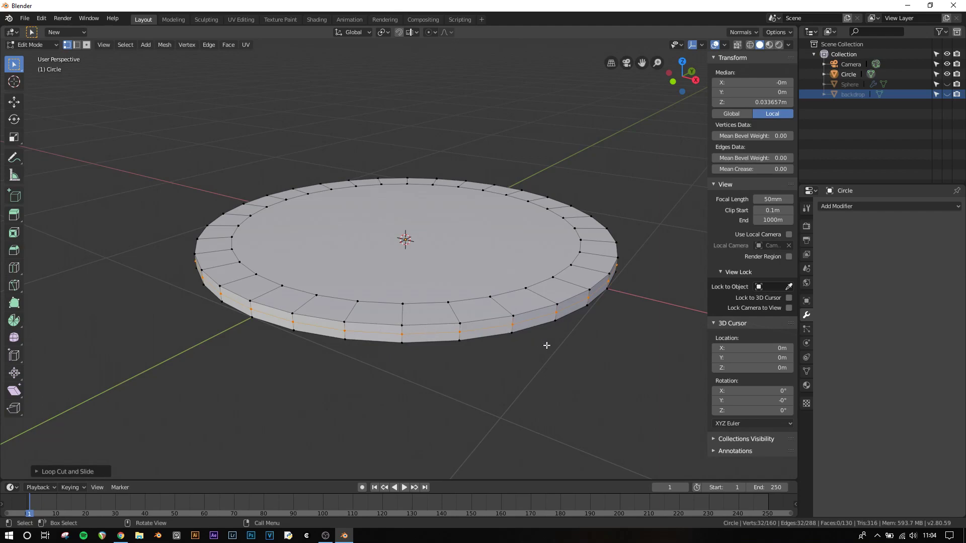
key("s")
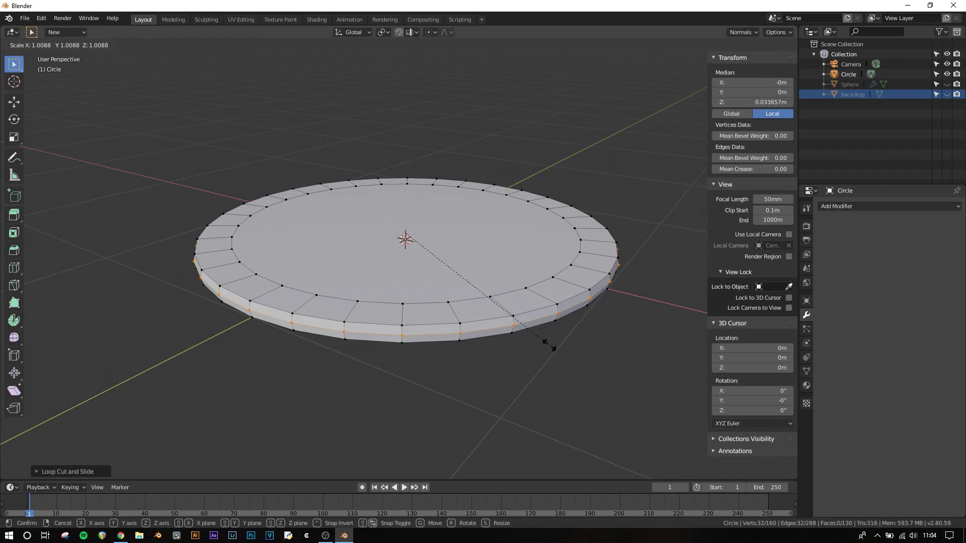
left_click(556, 347)
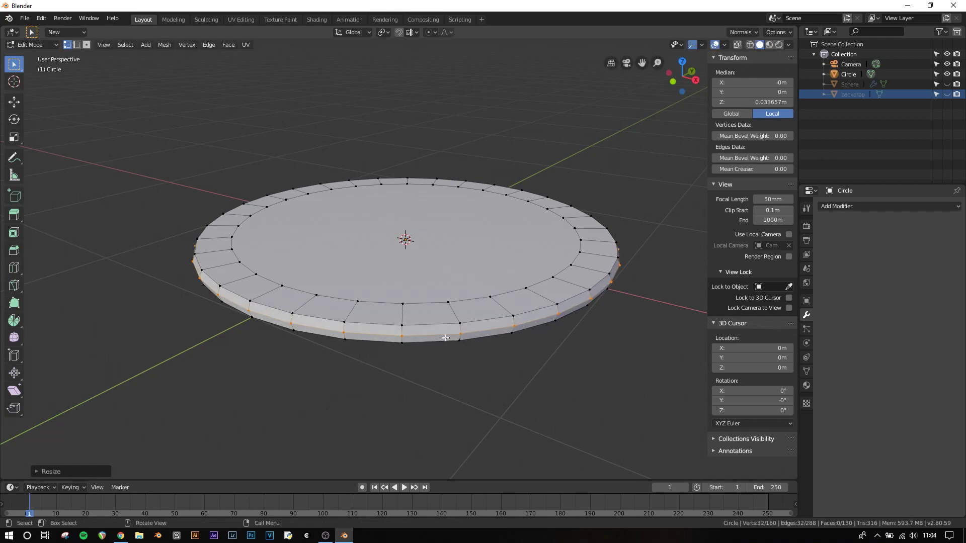
key("Tab")
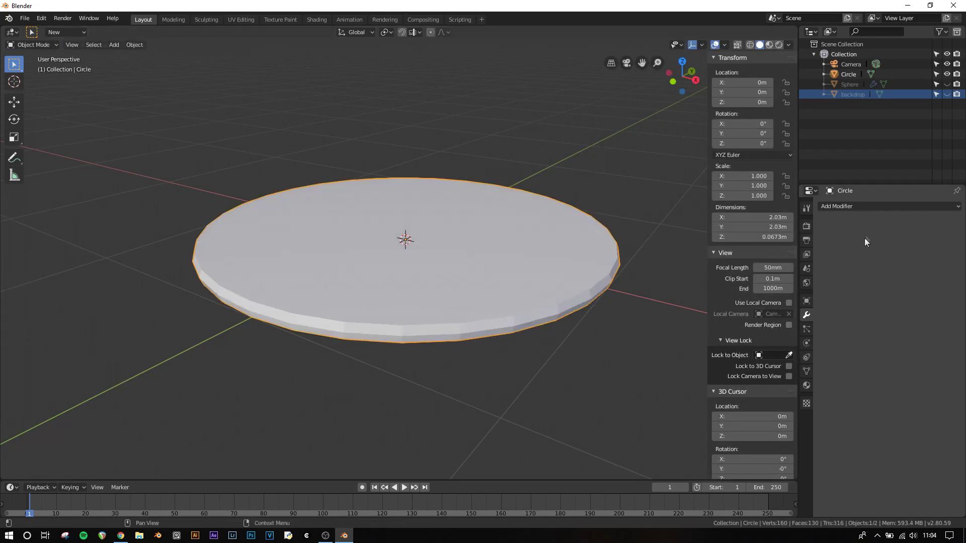
Add a Bevel modifier to the disc limited to weighted edges.
left_click(864, 204)
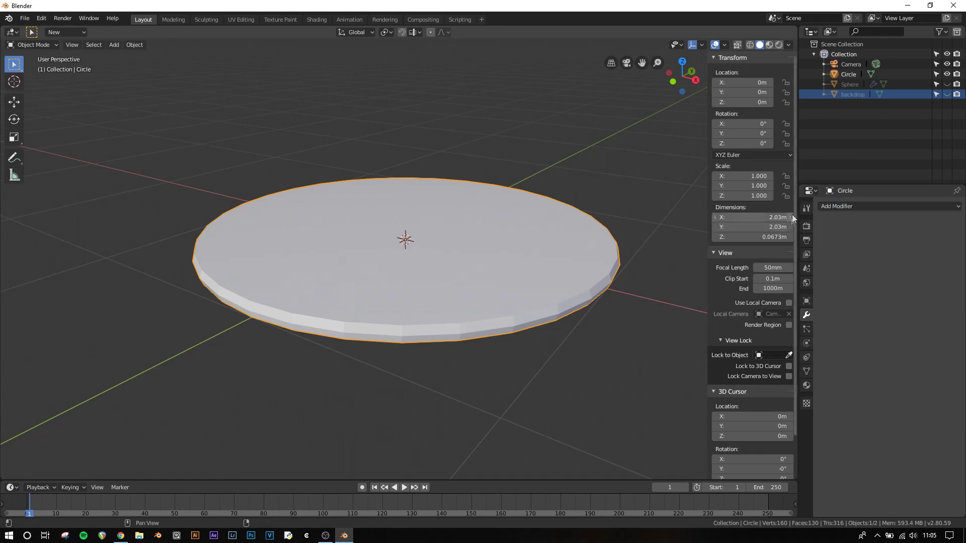
left_click(844, 205)
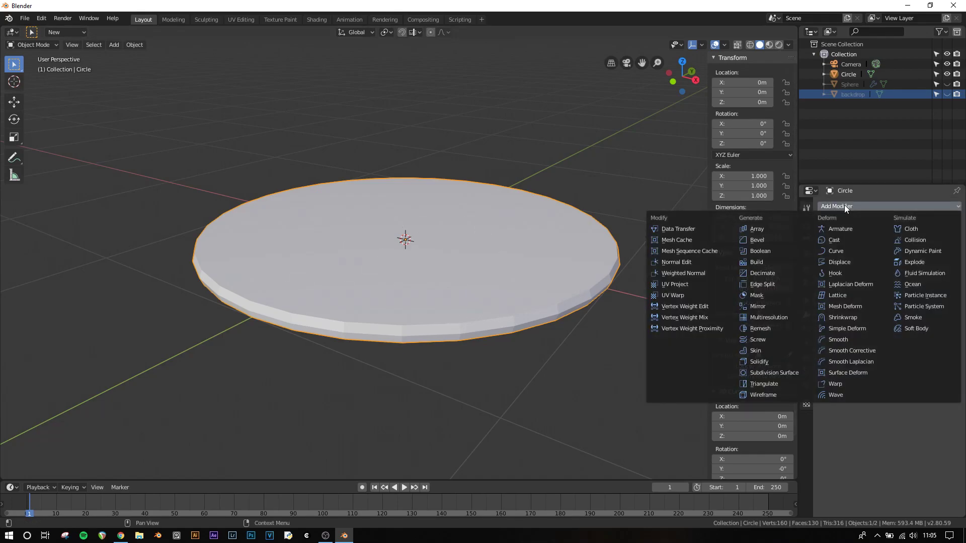
left_click(768, 241)
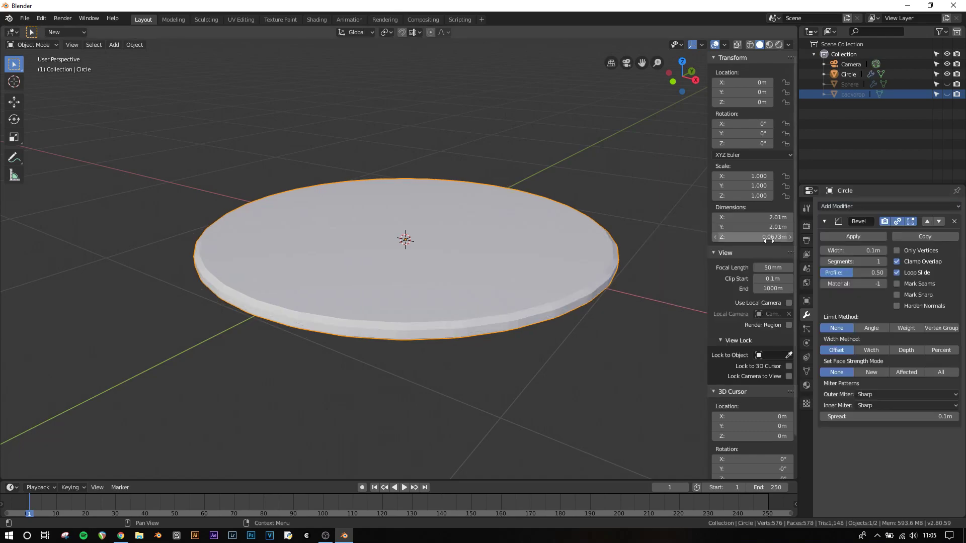
left_click(901, 328)
left_click(823, 221)
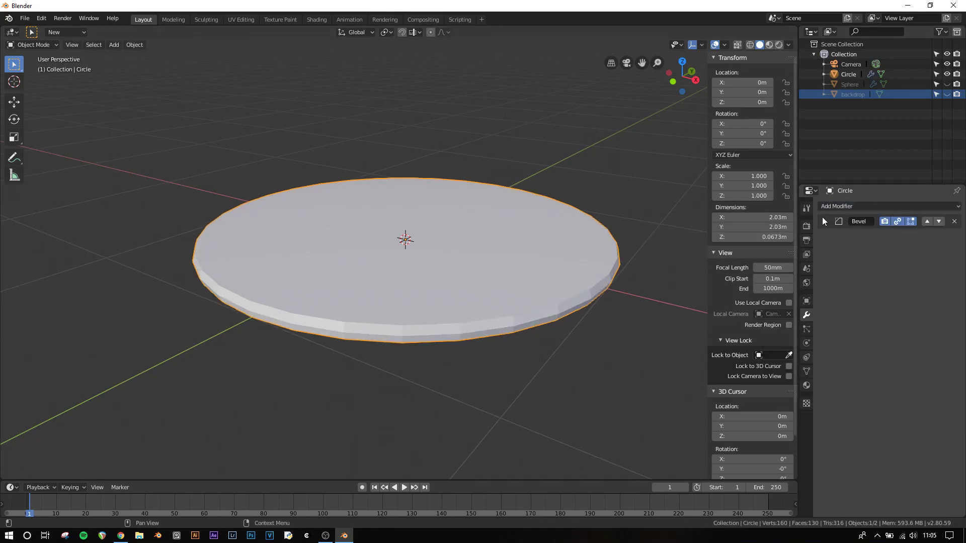
scroll(575, 322, "up", 2)
middle_click_drag(577, 324, 556, 317)
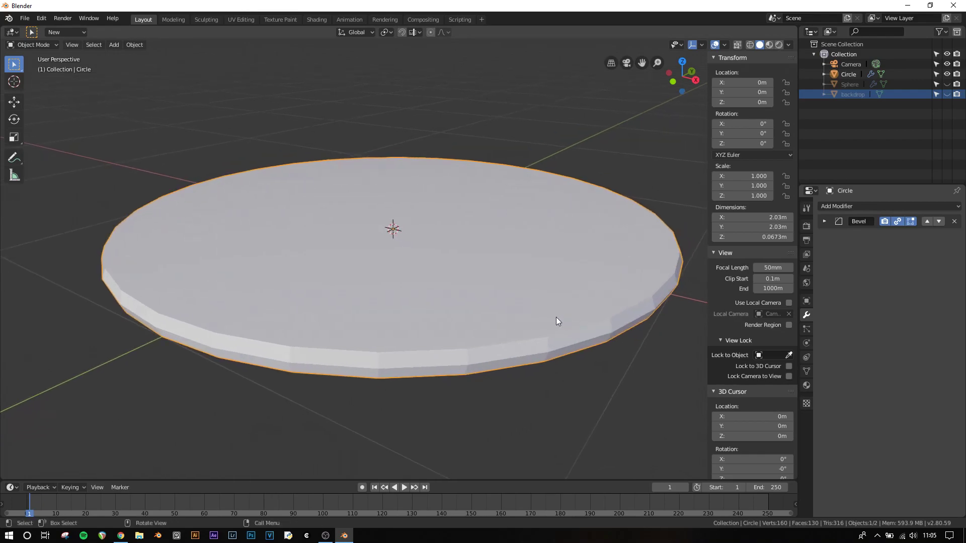
Select the disc's top and bottom rim loops and set their bevel weight to 1.00.
key("Tab")
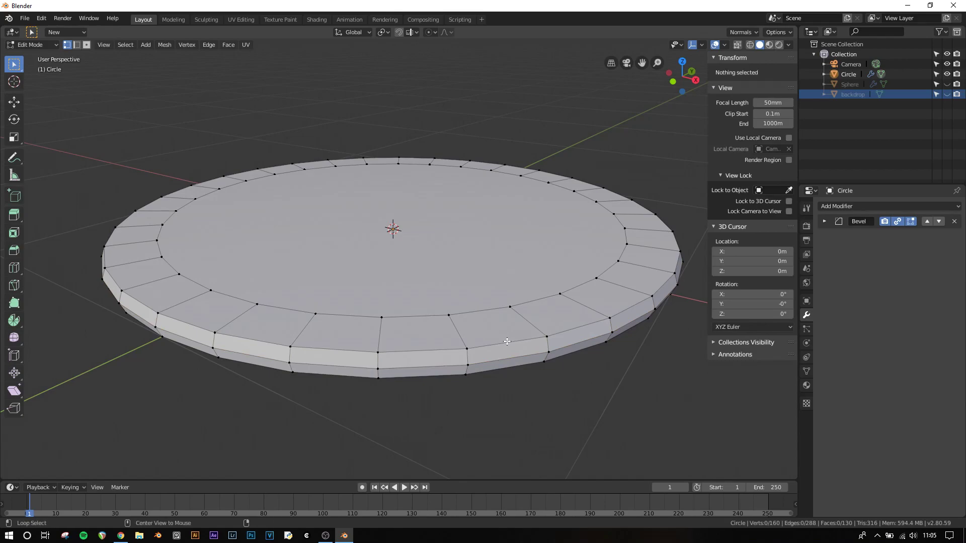
left_click(507, 341, "alt")
left_click(502, 369, "alt+shift")
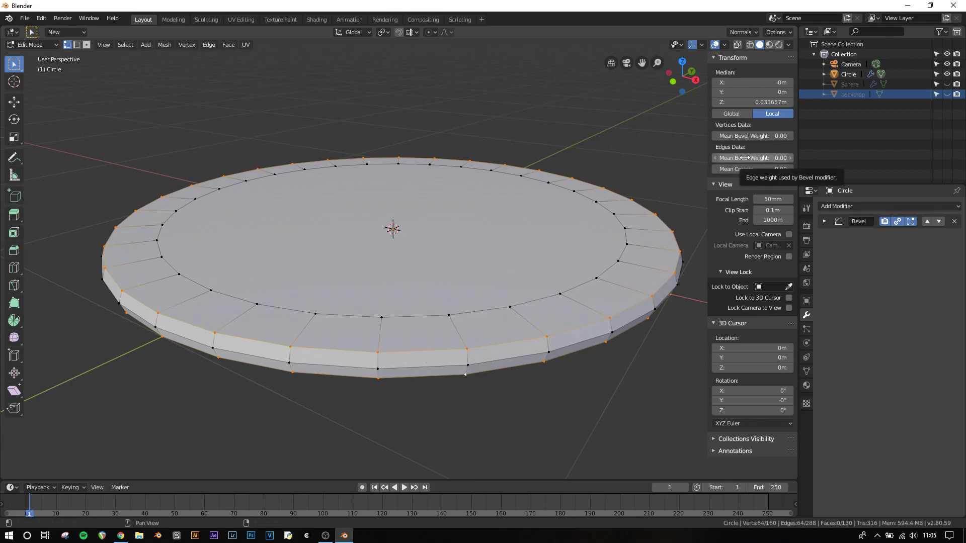
left_click_drag(744, 157, 785, 157)
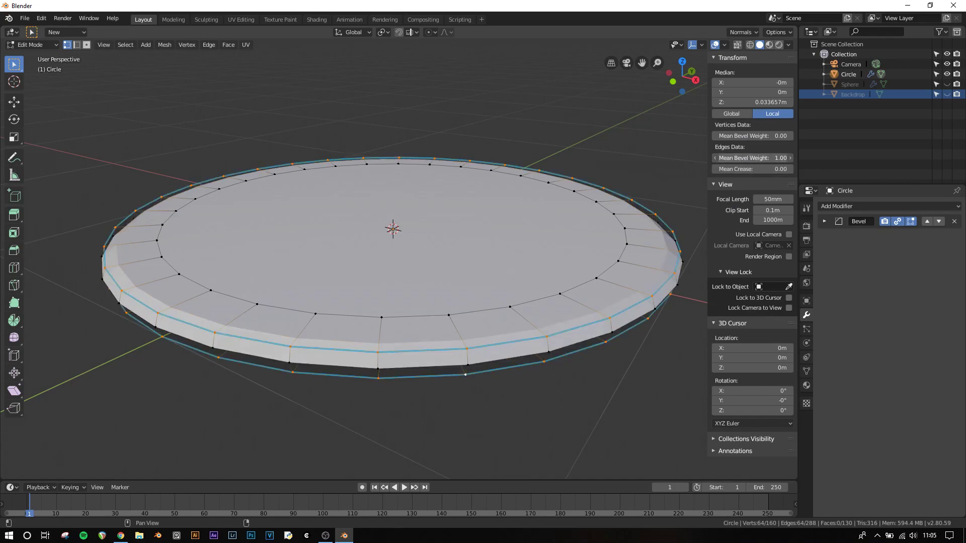
Set the disc's Bevel modifier to 0.006 m width and 3 segments.
key("Tab")
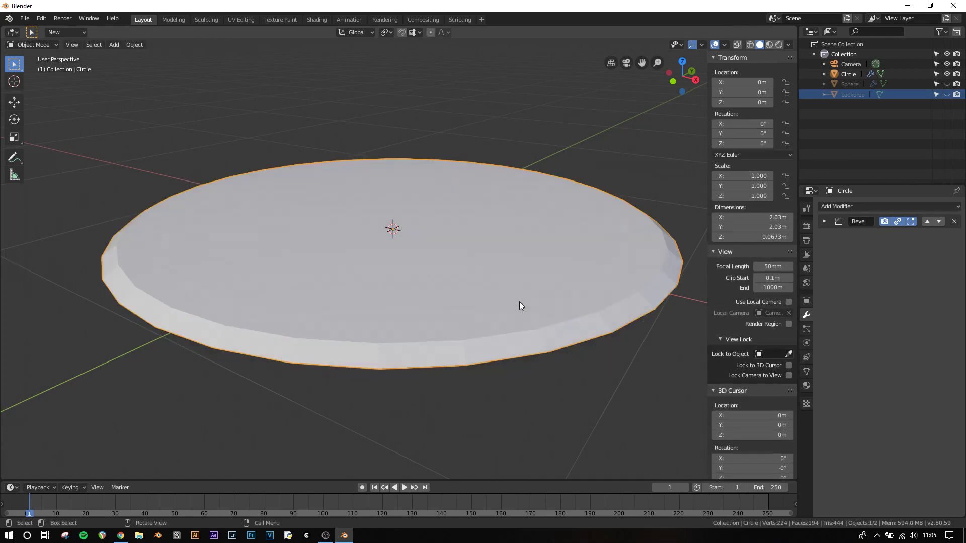
left_click(824, 221)
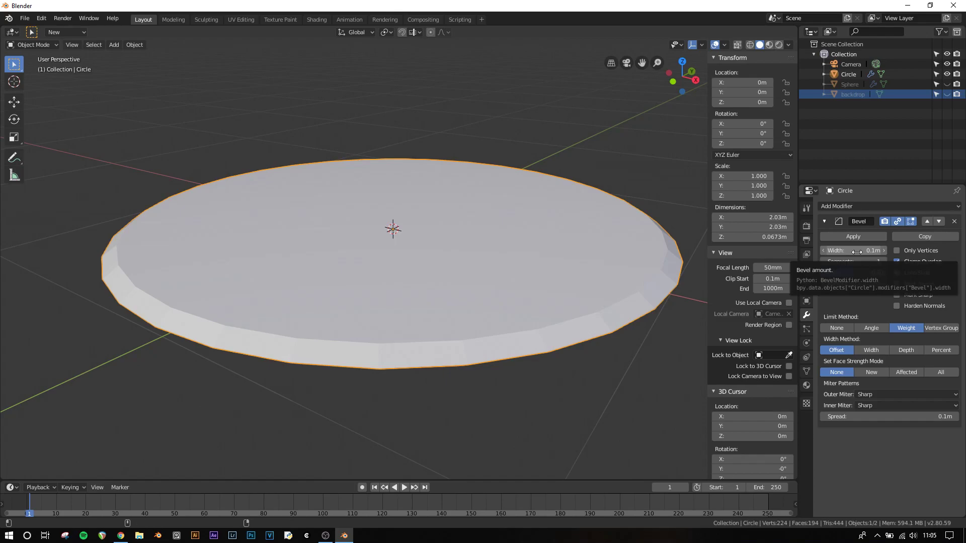
left_click_drag(853, 250, 834, 251)
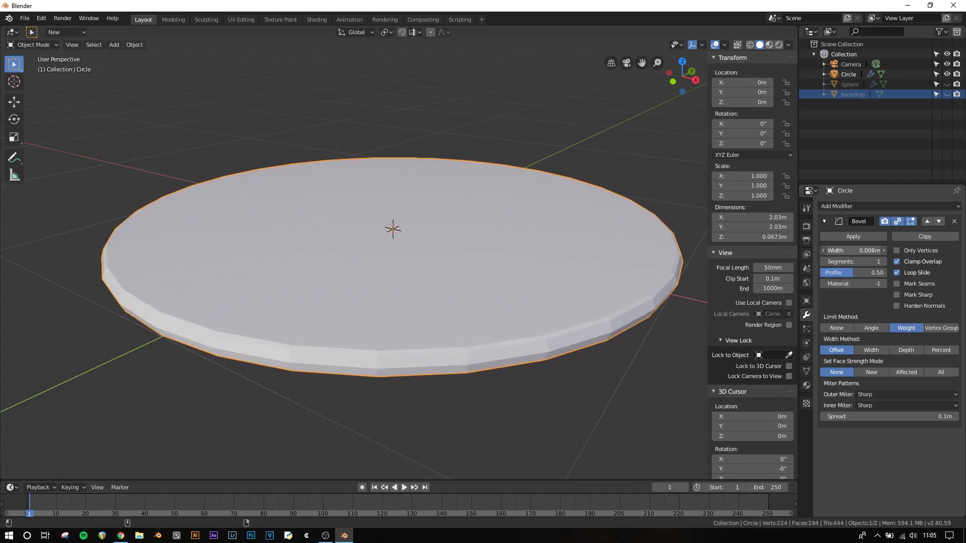
left_click(883, 261)
left_click(883, 261)
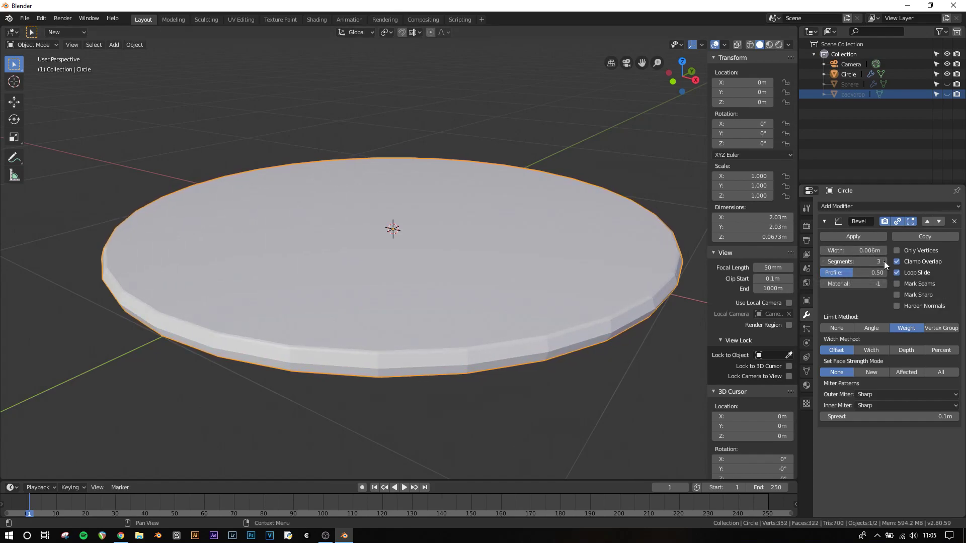
left_click(824, 221)
scroll(497, 325, "up", 5)
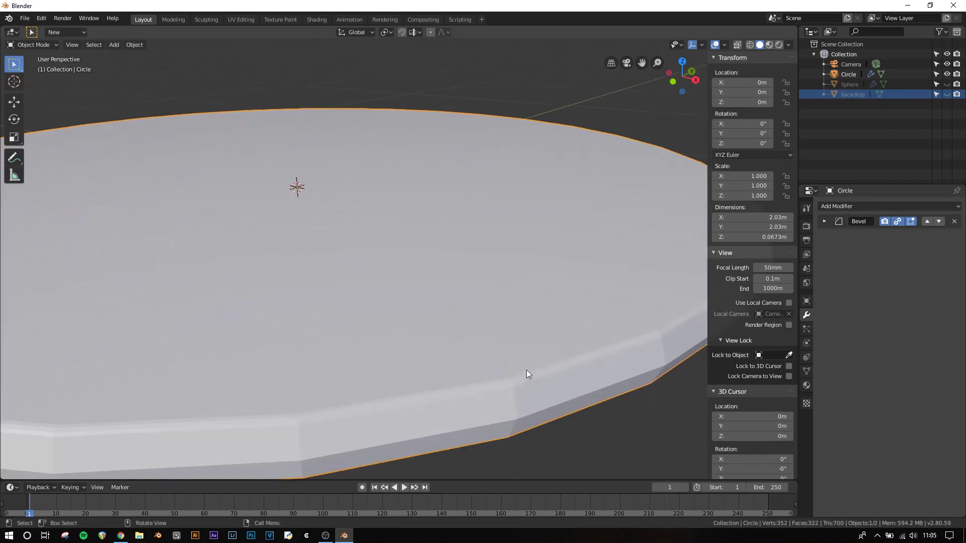
scroll(533, 385, "down", 5)
middle_click_drag(456, 315, 533, 331, "shift")
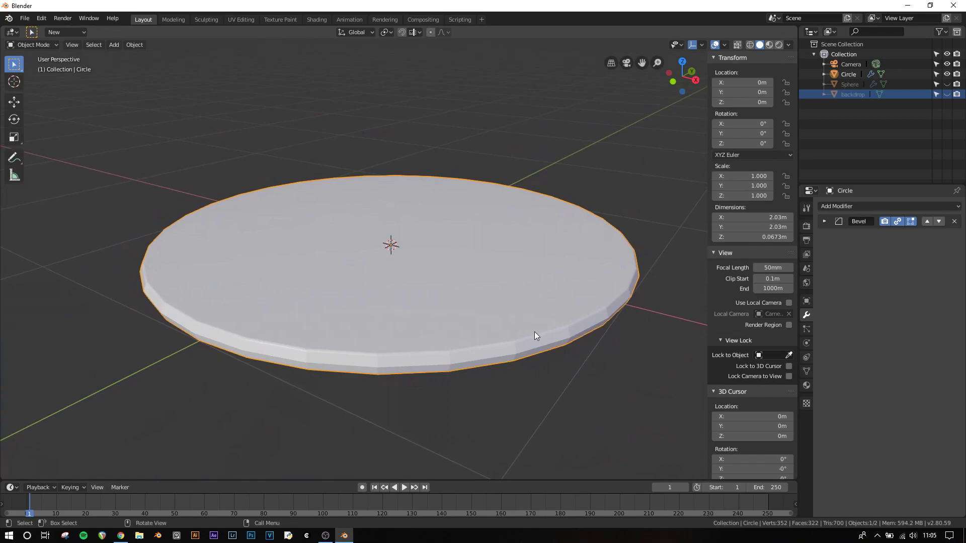
Add level-3 Subdivision Surface to the disc with Ctrl+3.
left_click(849, 202)
key("ctrl")
key("ctrl+3")
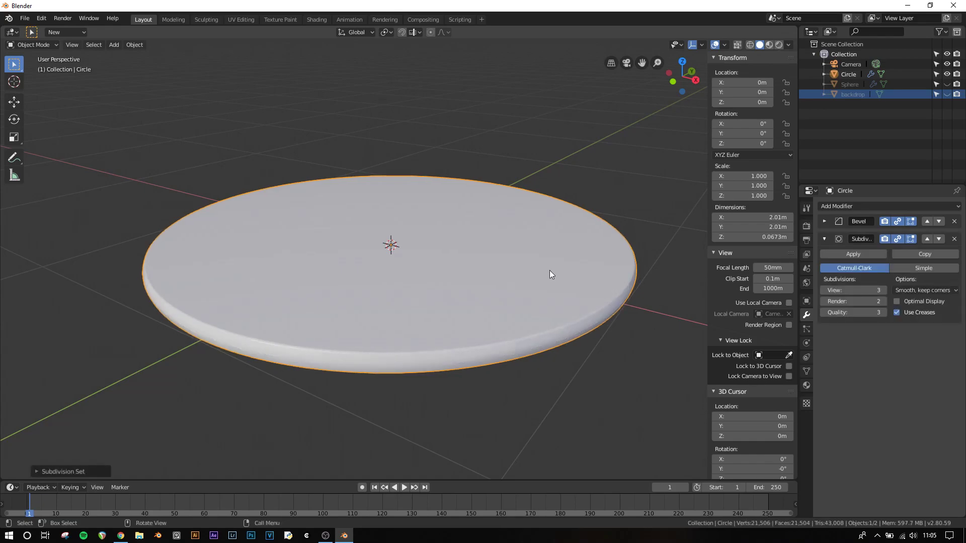
left_click(823, 239)
middle_click_drag(544, 325, 508, 299, "shift")
scroll(509, 299, "up", 2)
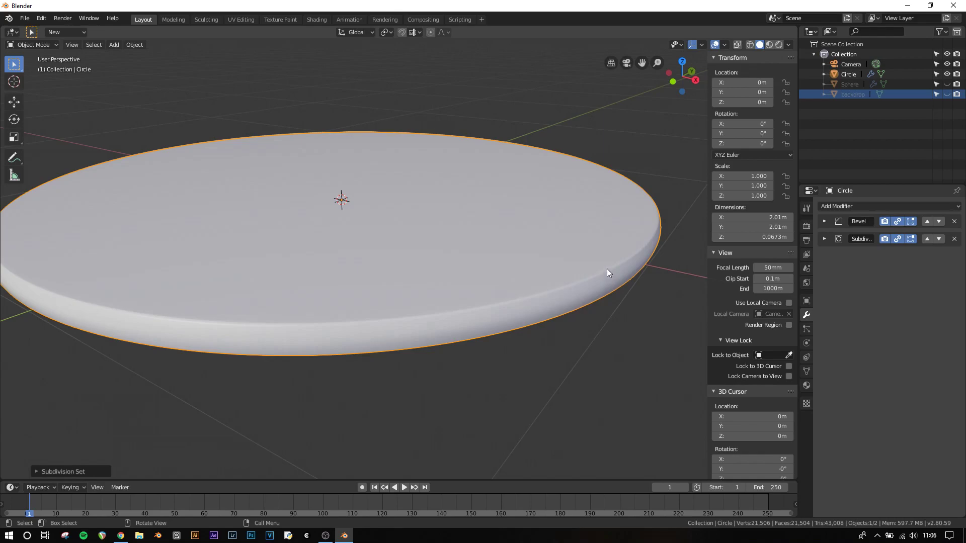
scroll(251, 241, "down", 2)
middle_click_drag(312, 252, 341, 283, "shift")
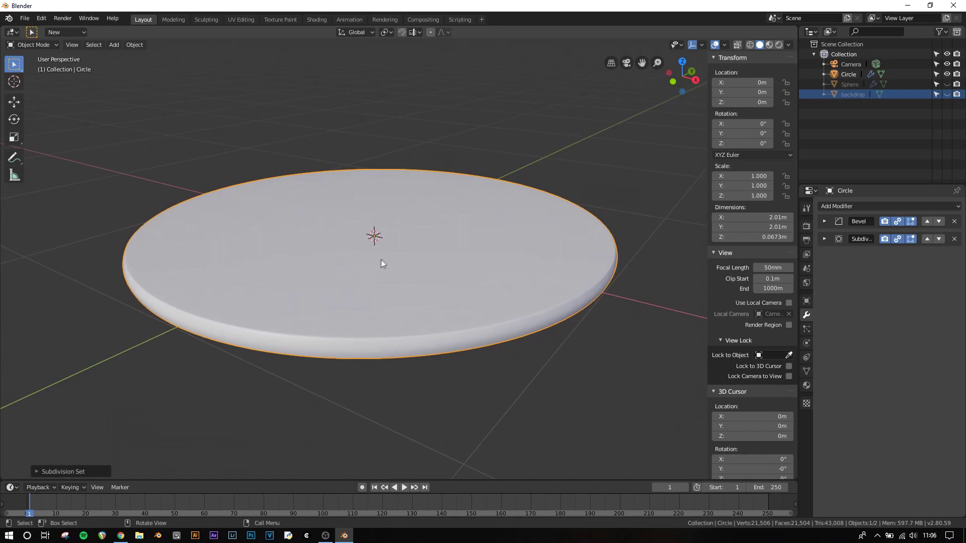
Unhide the Sphere and backdrop in the Outliner.
left_click(946, 84)
left_click(947, 94)
scroll(564, 249, "down", 2)
scroll(557, 301, "down", 4)
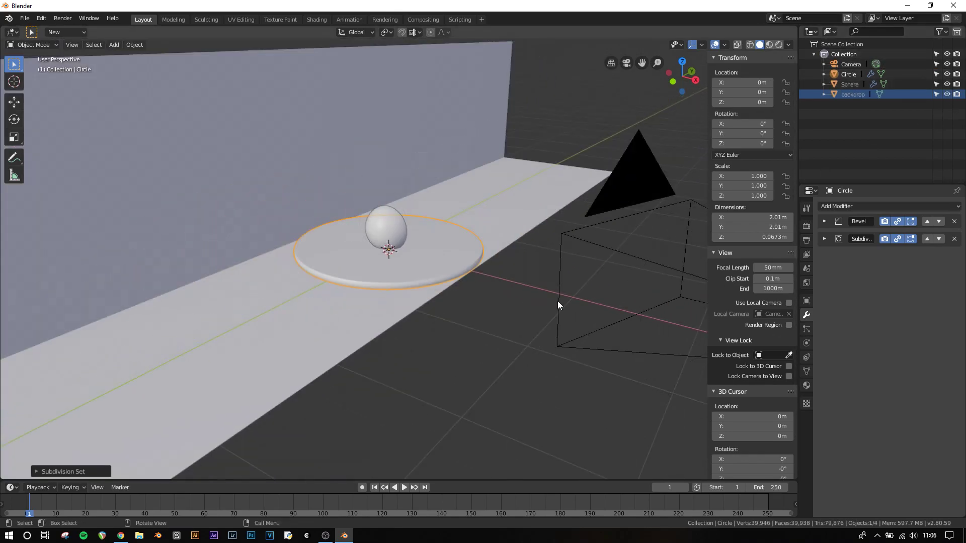
scroll(472, 288, "up", 1)
middle_click_drag(472, 288, 472, 315)
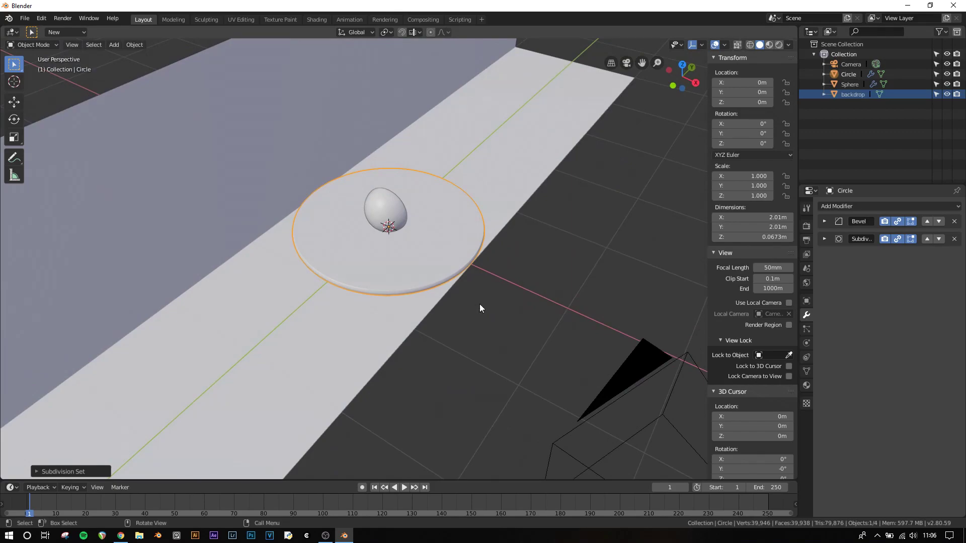
Rotate the disc 90° about the X axis so it stands upright.
key("r")
type("x")
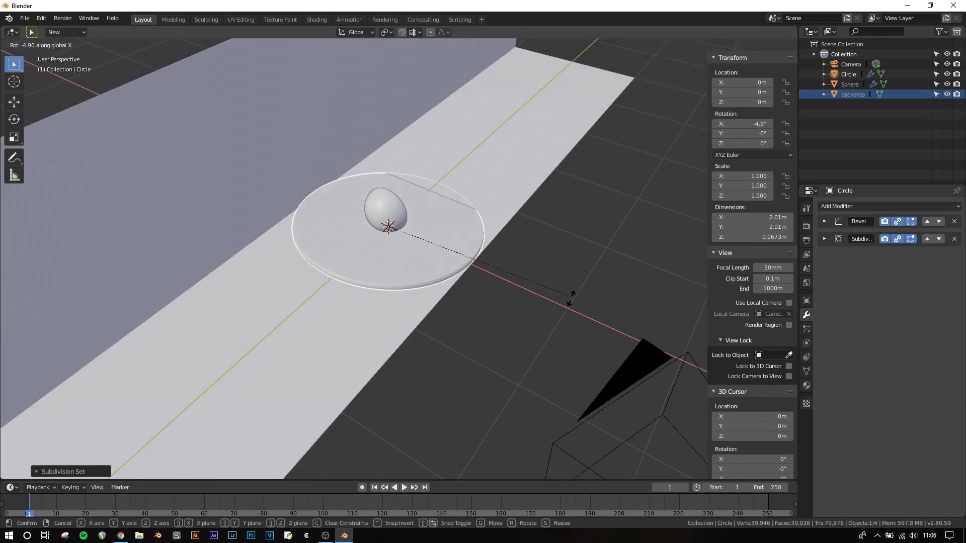
type("90")
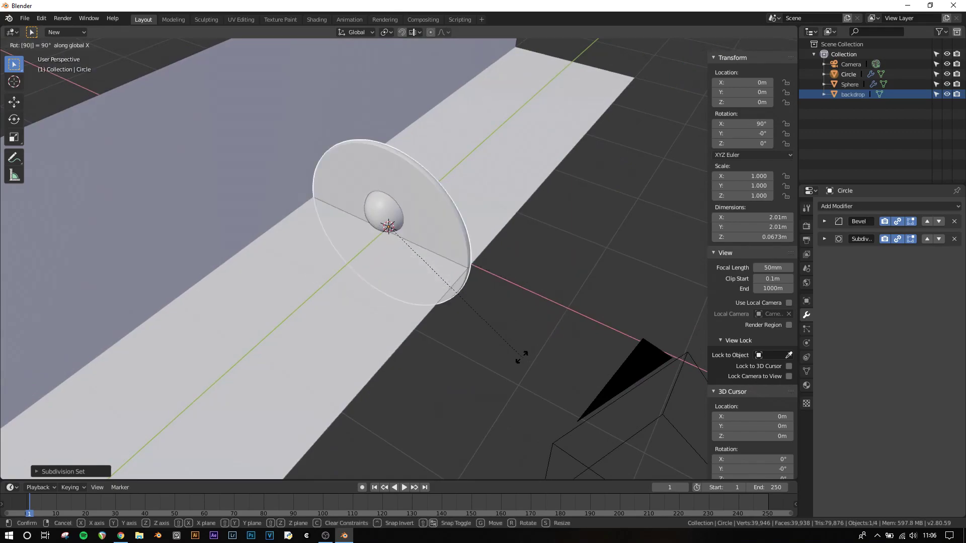
key("Return")
In top orthographic wireframe view, move the disc along Y to 0.0698 m behind the hemisphere.
key("KP_5")
key("KP_7")
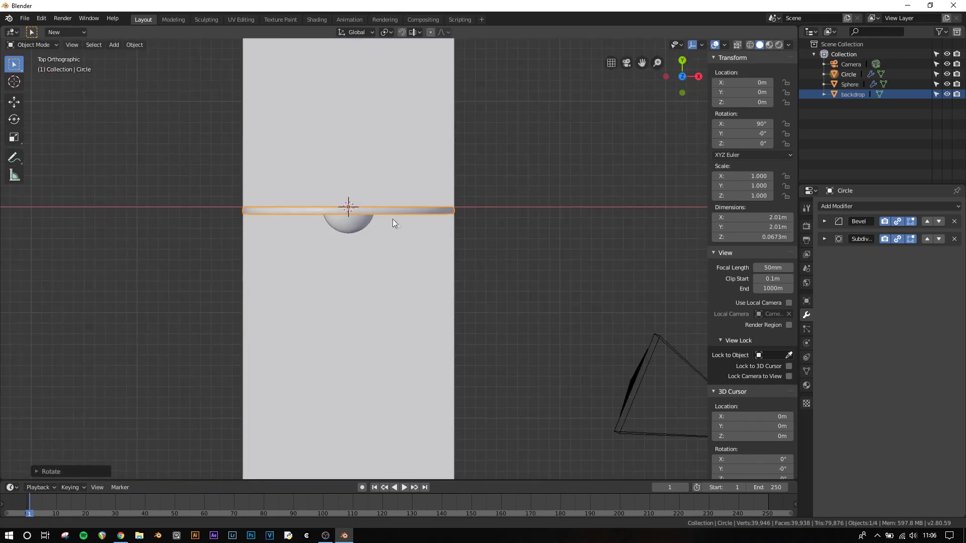
key("z")
left_click(373, 249)
scroll(380, 270, "up", 6)
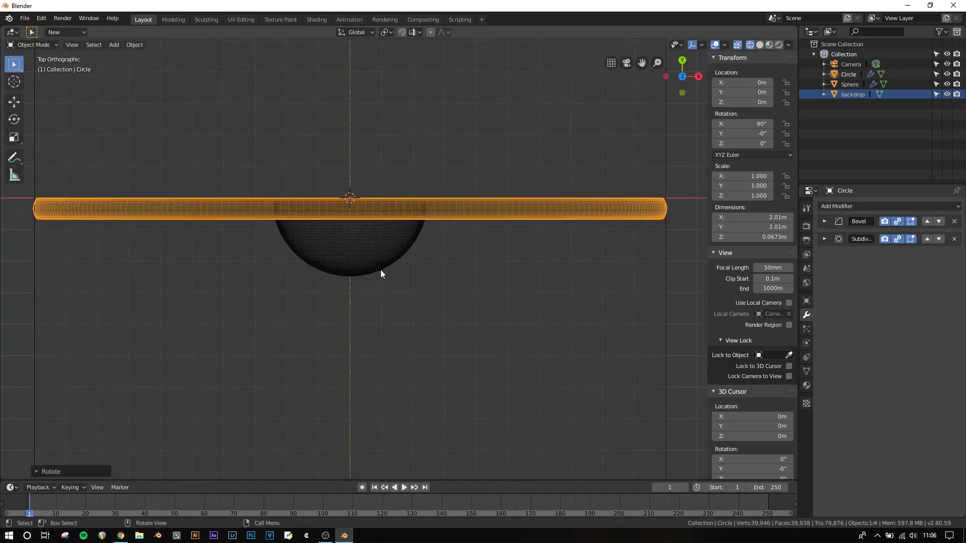
key("g")
key("y")
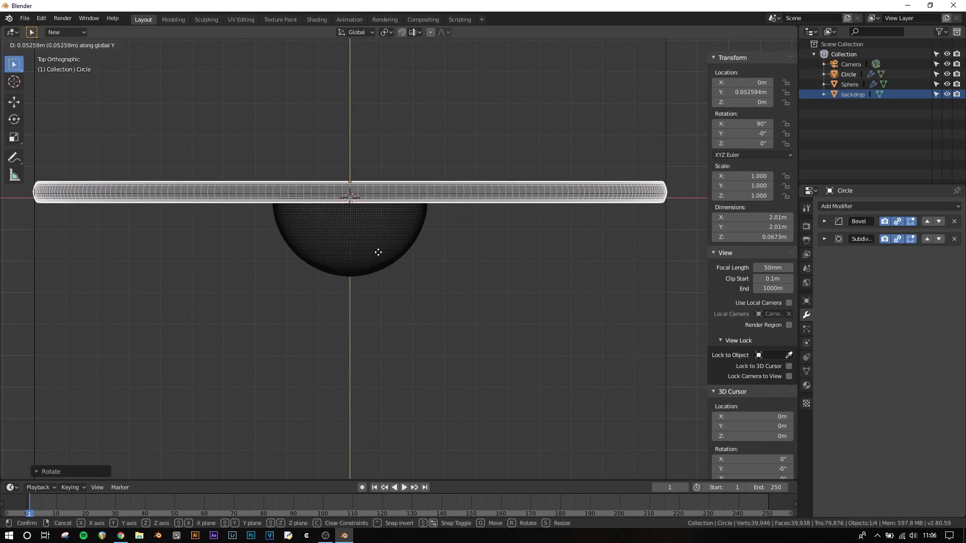
left_click(378, 254)
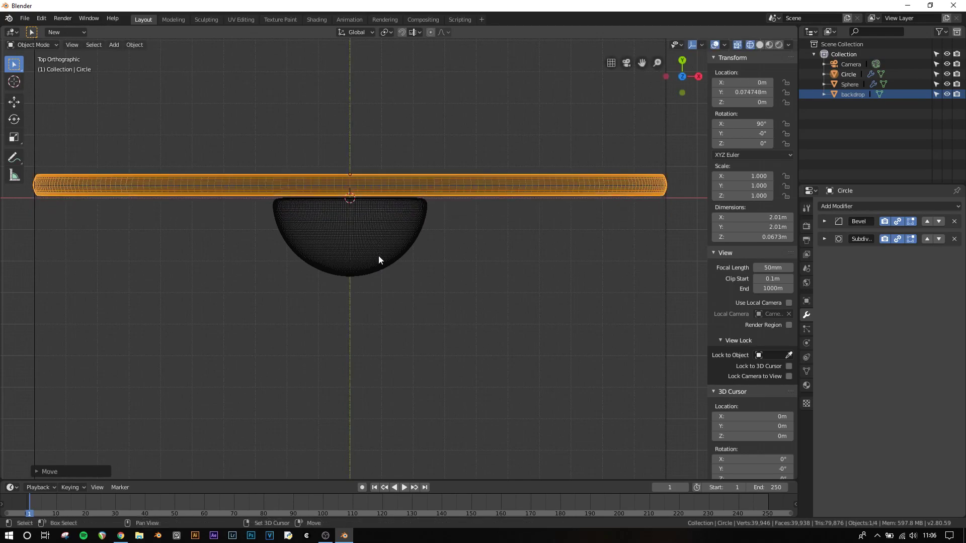
scroll(393, 276, "up", 5)
key("g")
key("y")
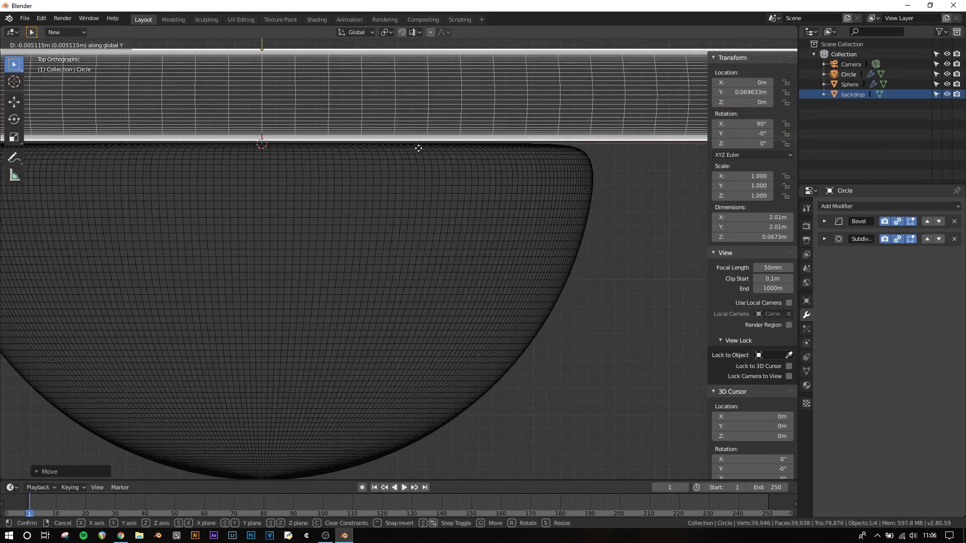
left_click(418, 146)
scroll(421, 188, "down", 7)
scroll(421, 193, "down", 4)
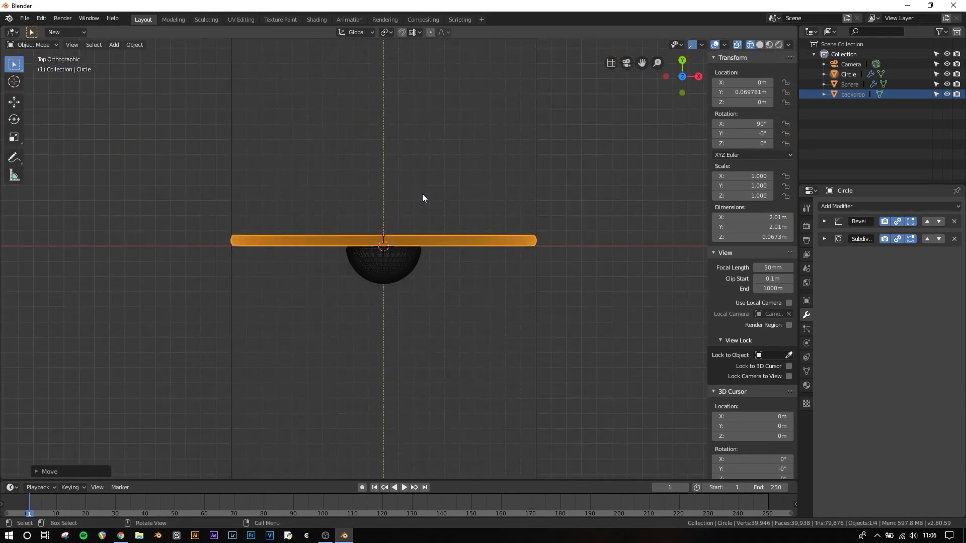
scroll(445, 300, "up", 1)
In the solid camera view, scale the disc to 0.477 and raise it along Z.
key("z")
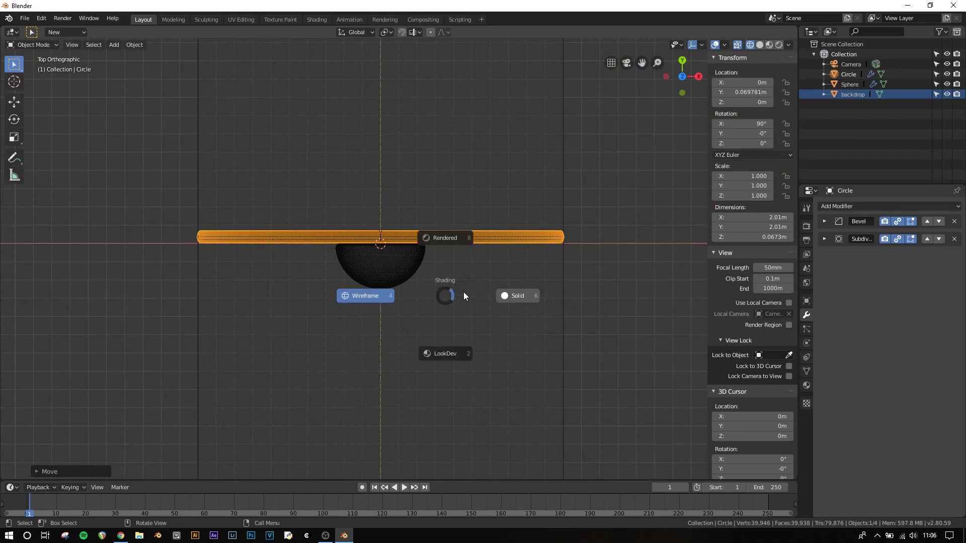
left_click(503, 296)
key("KP_0")
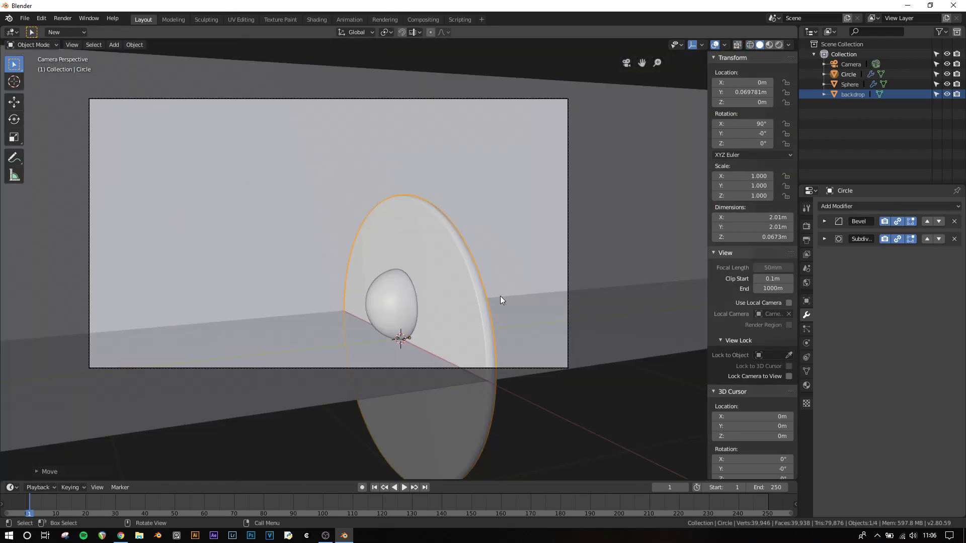
key("s")
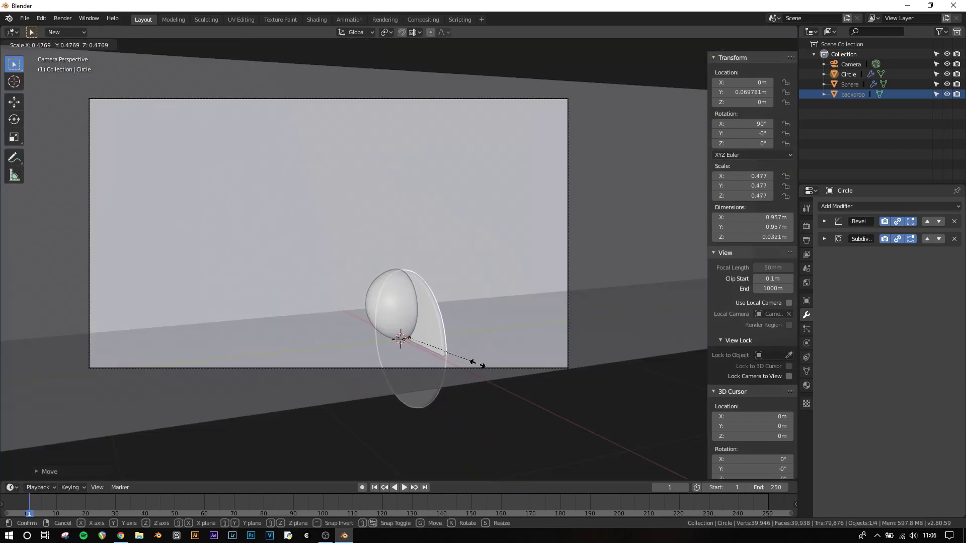
left_click(477, 364)
key("g")
key("z")
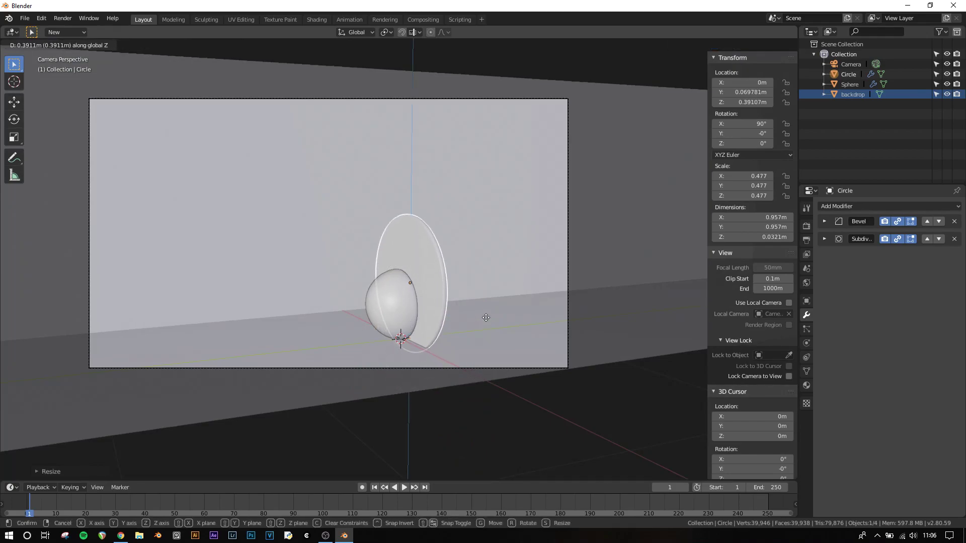
left_click(487, 315)
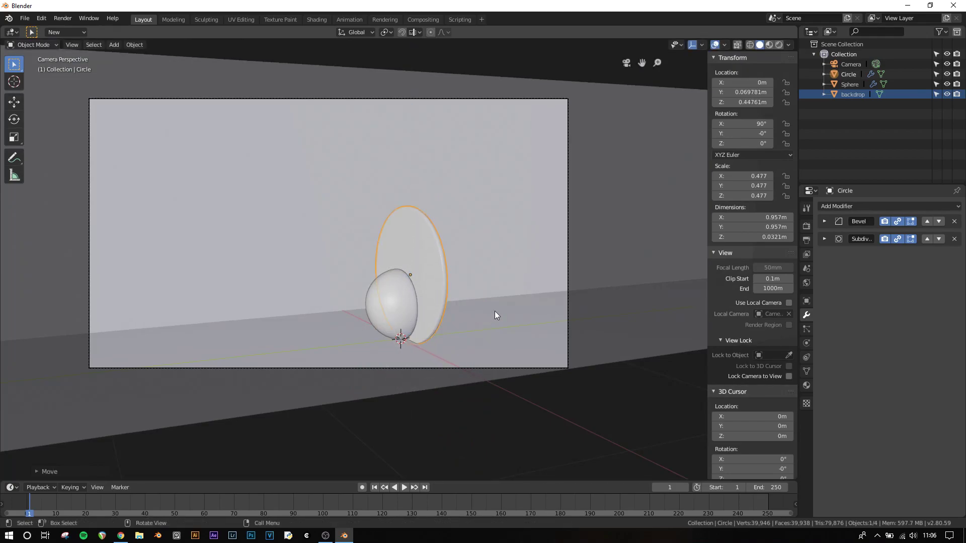
From the front in wireframe, set the disc's final height to Z 0.481 m, then recheck the solid camera view.
key("KP_1")
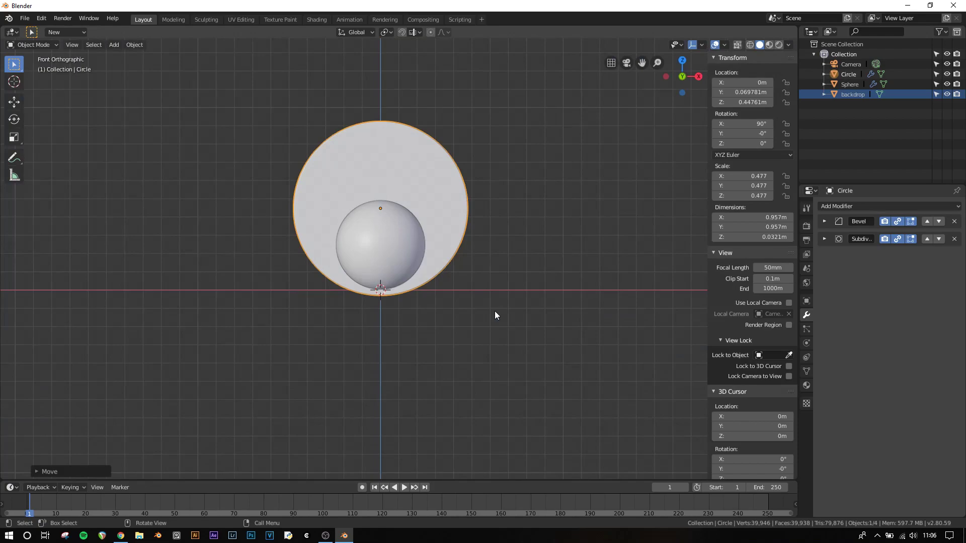
key("z")
left_click(393, 288)
scroll(363, 325, "up", 5)
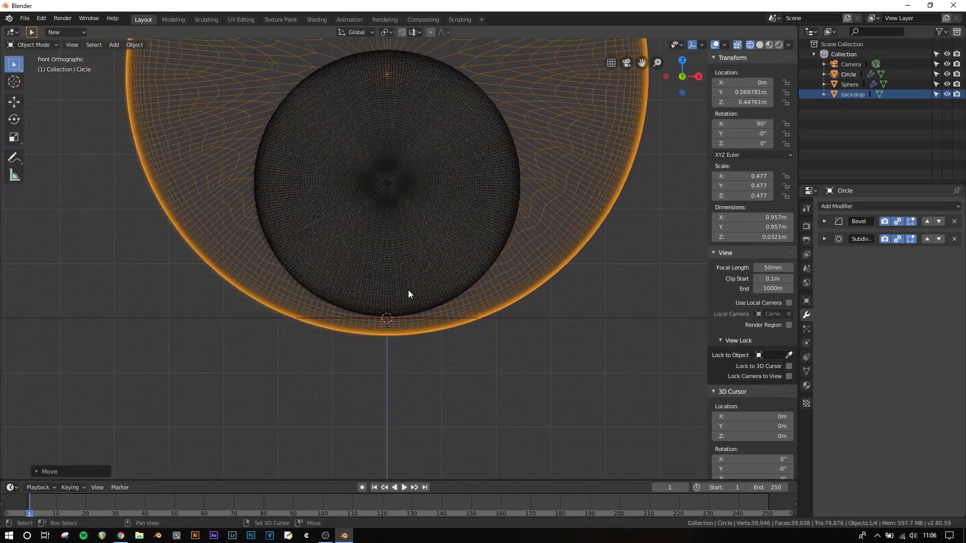
key("g")
key("z")
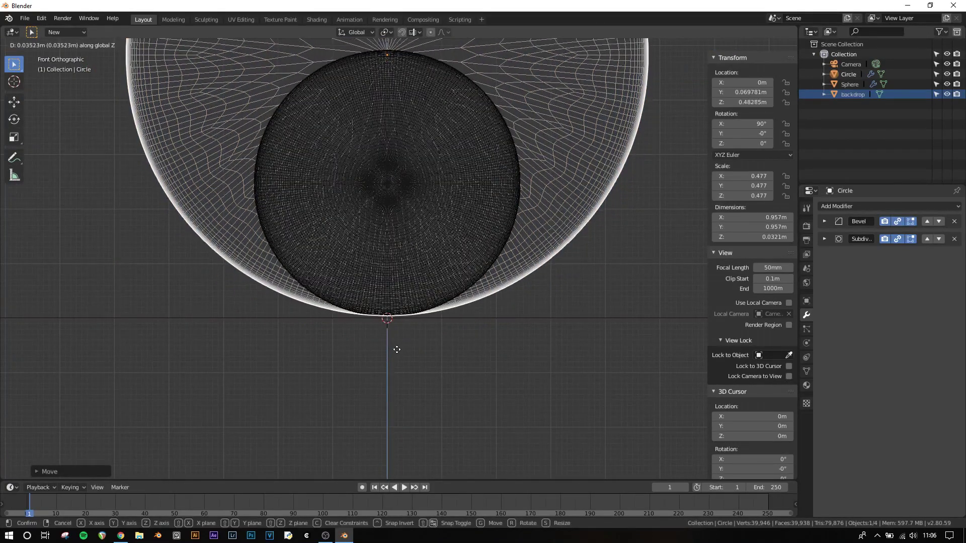
left_click(399, 357)
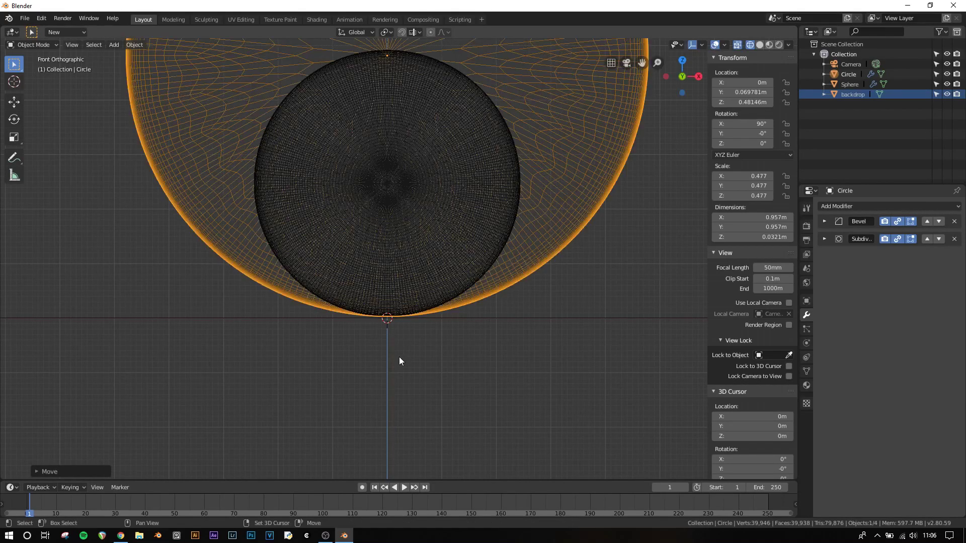
key("KP_0")
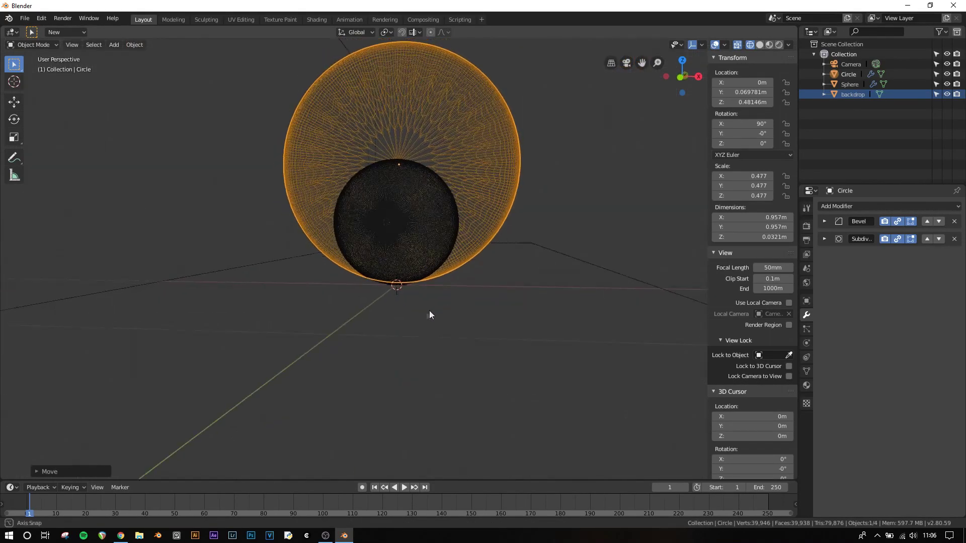
key("z")
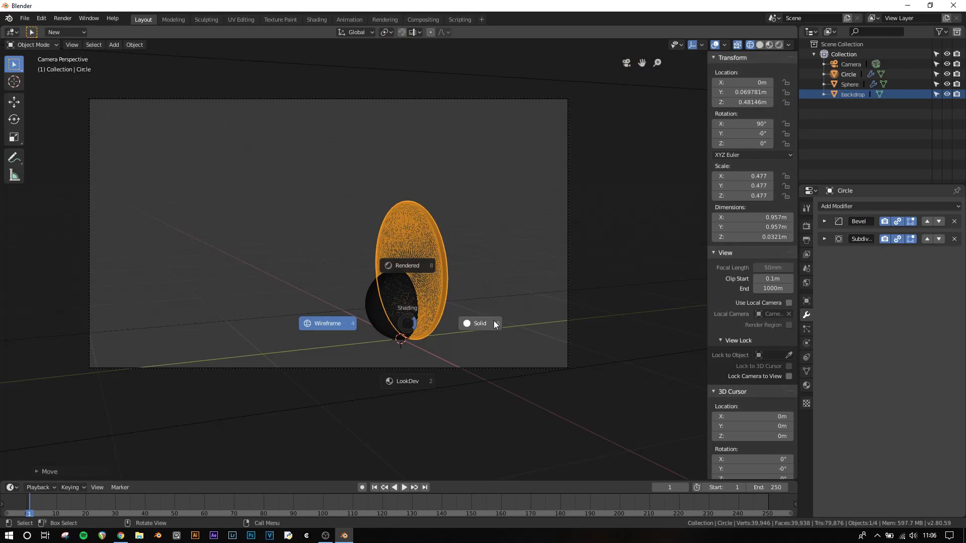
left_click(417, 325)
In Edit Mode, select a vertex on the disc's top rim and snap the 3D cursor to it.
middle_click_drag(421, 266, 371, 239)
key("Tab")
key("alt+a")
scroll(385, 277, "up", 3)
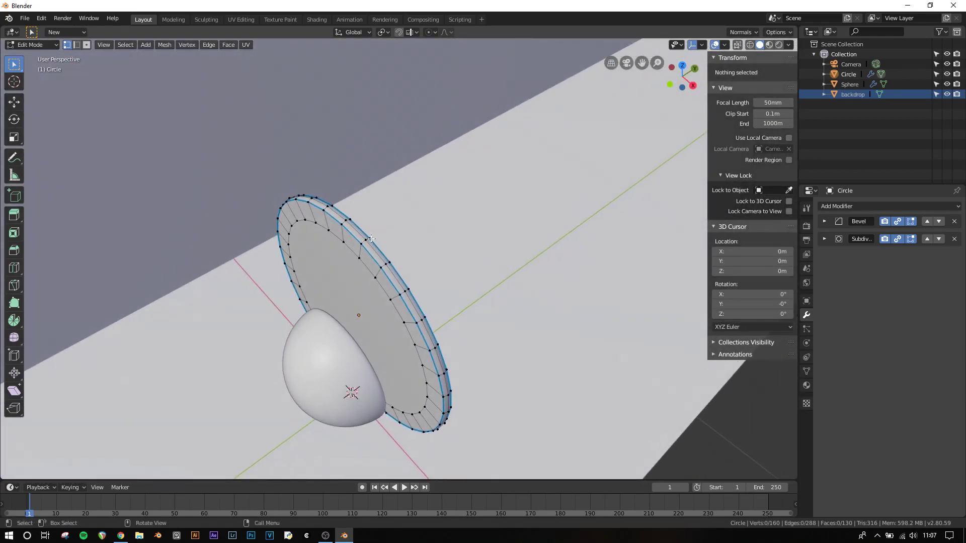
left_click(346, 220)
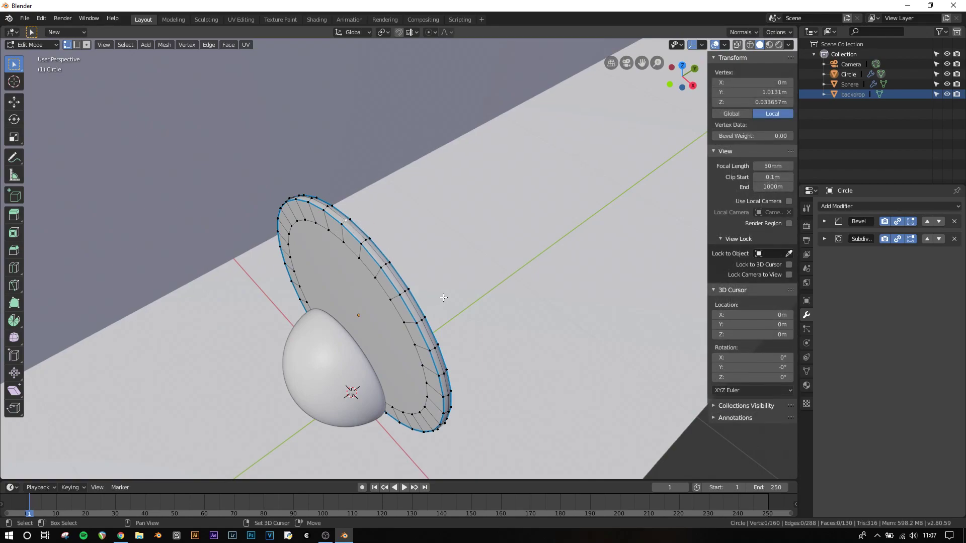
middle_click_drag(359, 212, 388, 215, "shift")
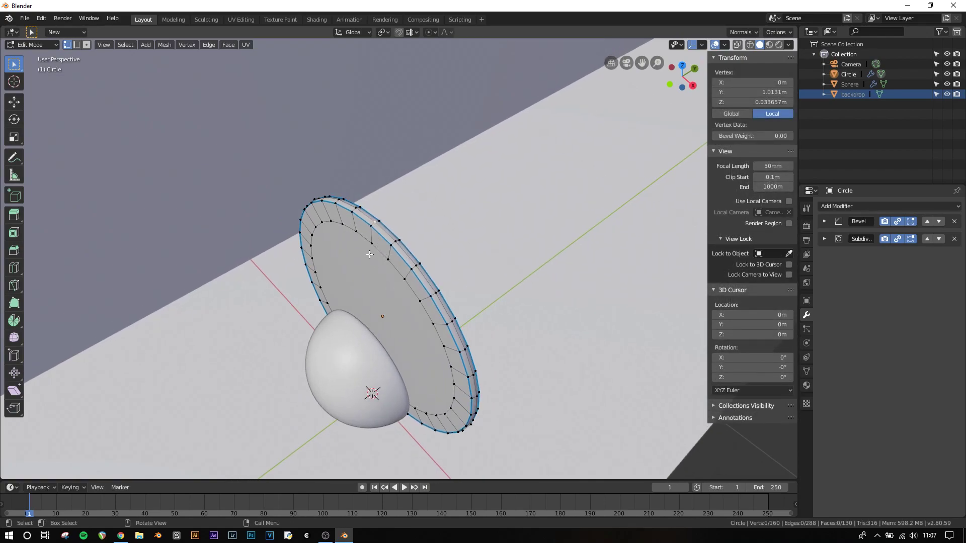
key("shift+s")
key("shift+s")
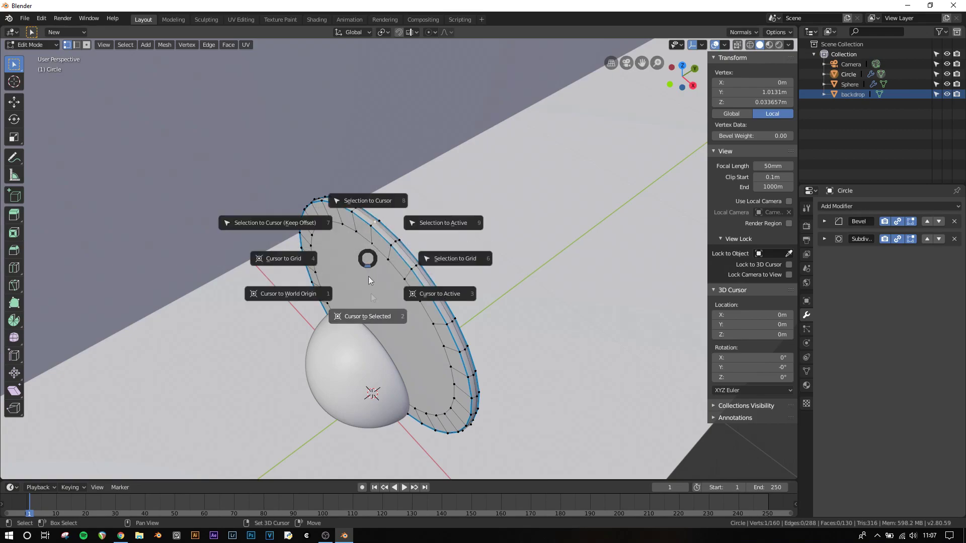
left_click(370, 316)
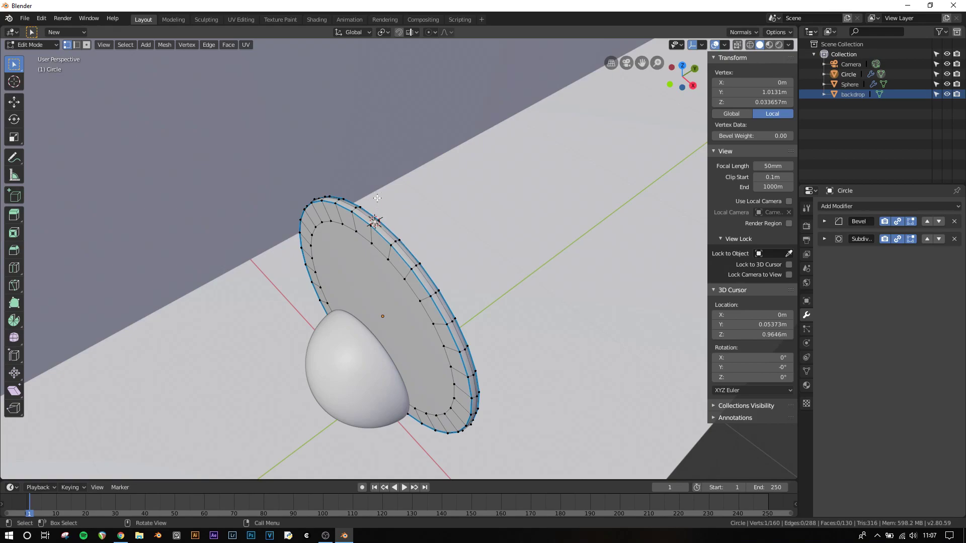
Add a circle at the cursor, shrink it to a tiny ring and nudge it vertically.
middle_click_drag(399, 236, 510, 381, "shift")
key("shift+a")
left_click(408, 242)
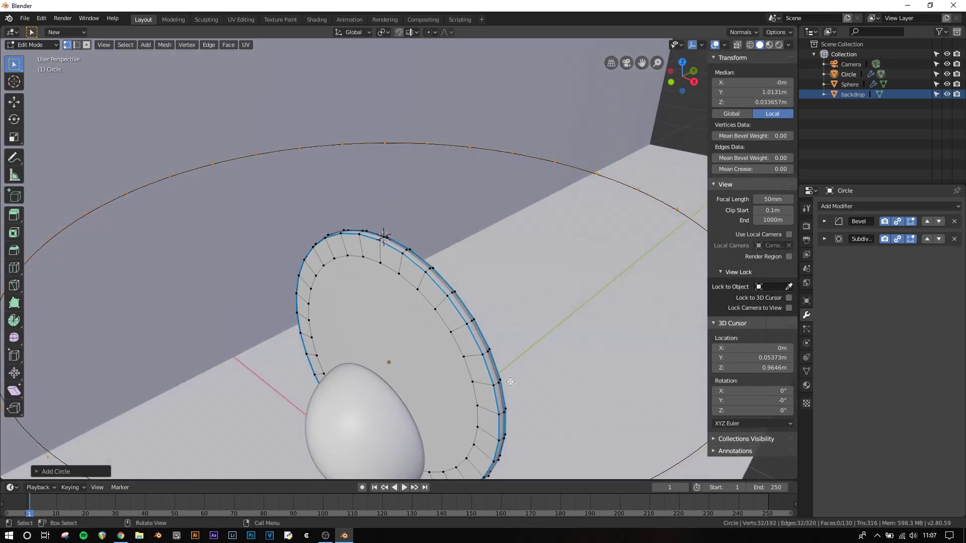
key("s")
left_click(400, 249)
scroll(437, 287, "up", 4)
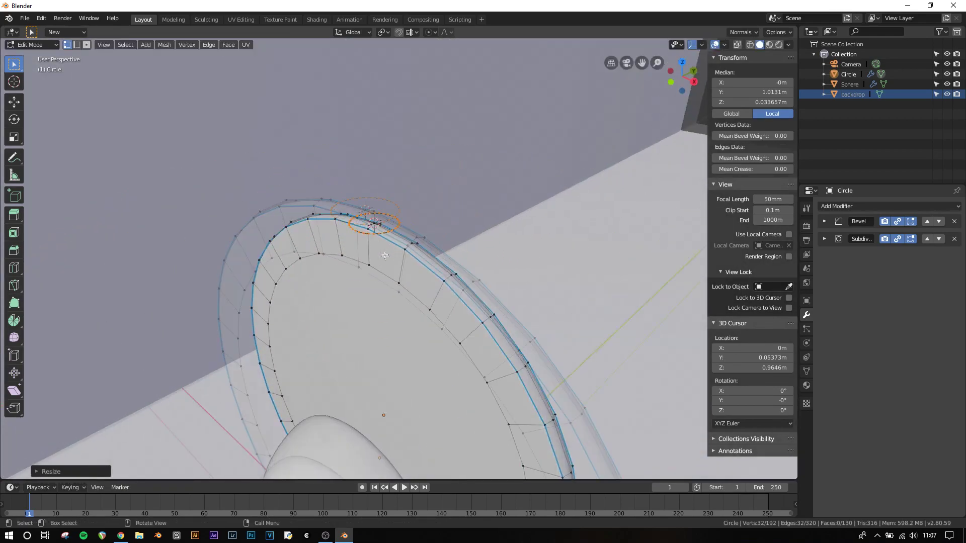
key("s")
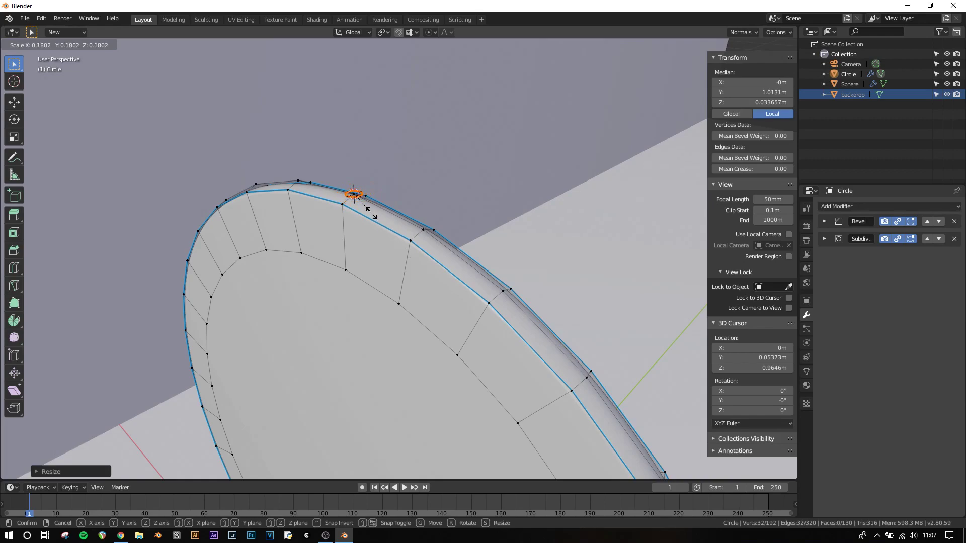
left_click(369, 211)
key("g")
key("z")
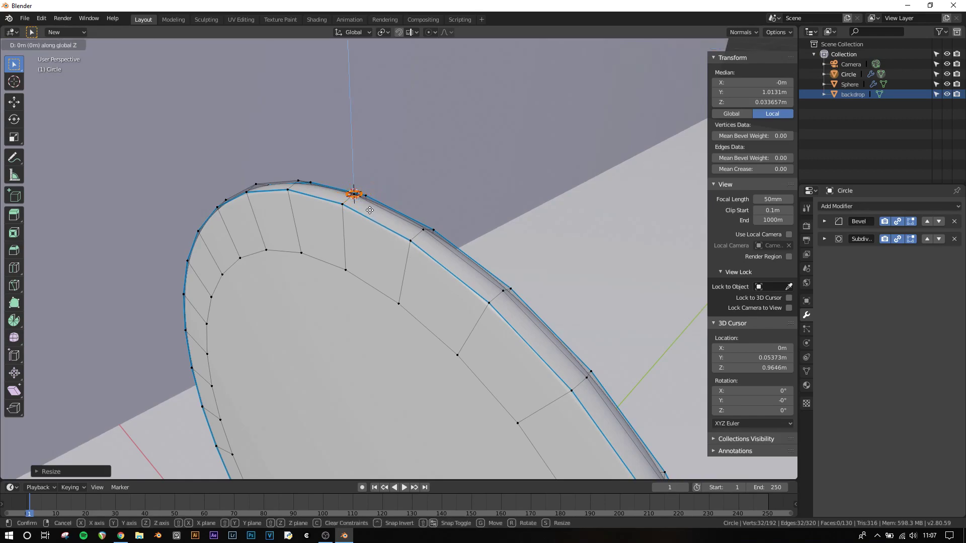
left_click(369, 220)
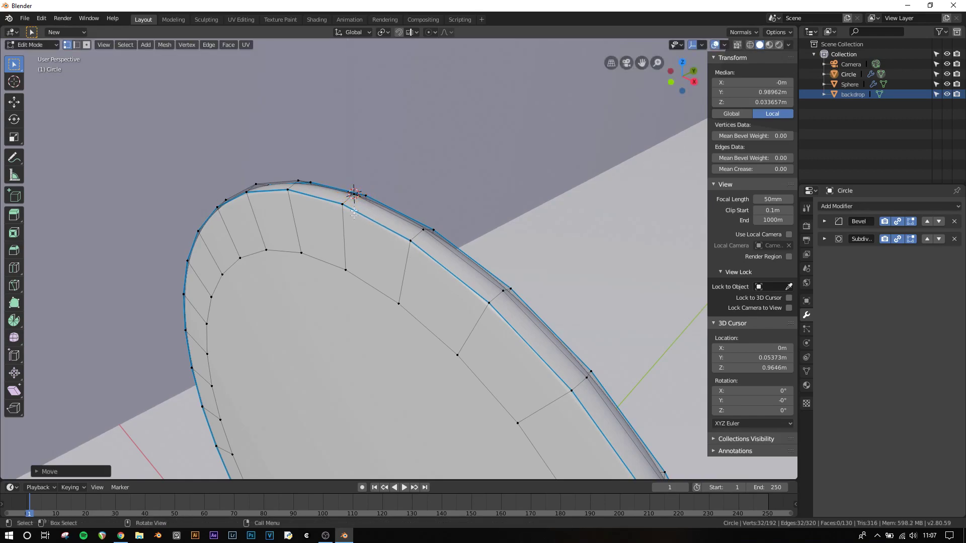
Extrude the tiny ring straight up along Z into a long strand reaching 3.2672 m.
scroll(357, 186, "down", 6)
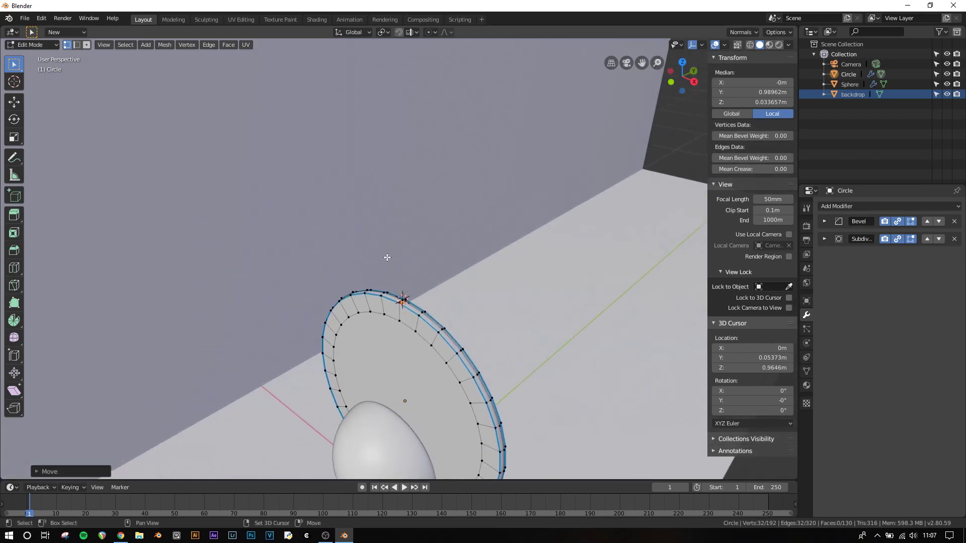
scroll(387, 258, "down", 2)
key("e")
key("z")
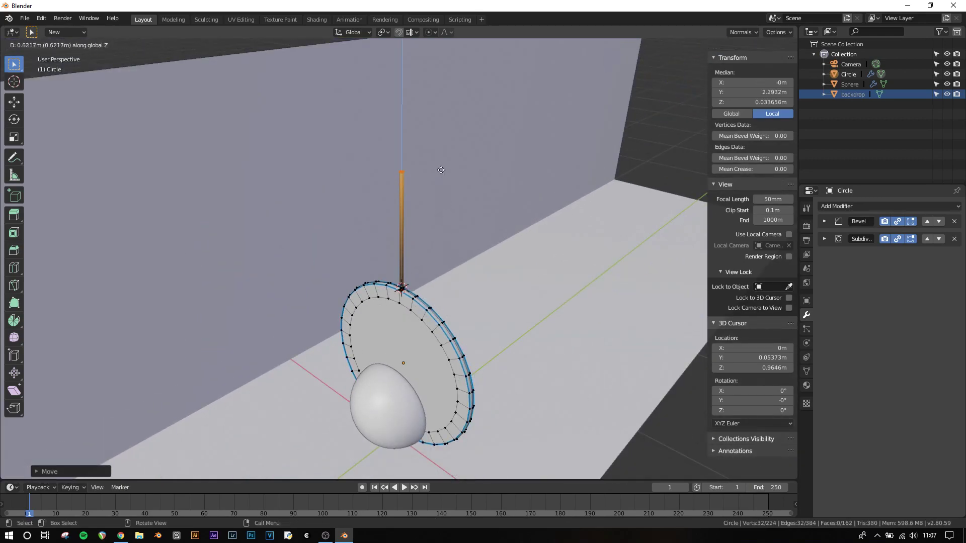
left_click(425, 84)
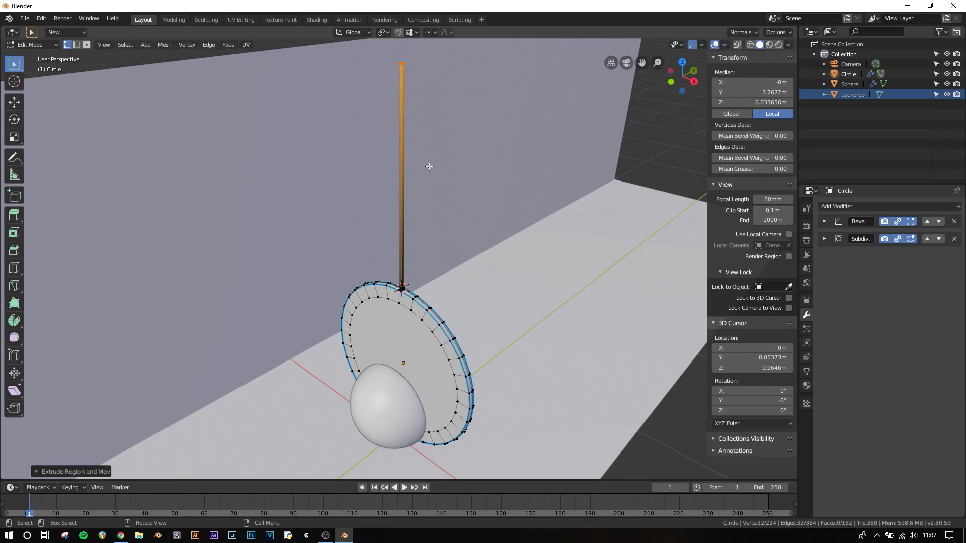
key("Tab")
middle_click_drag(440, 267, 422, 294)
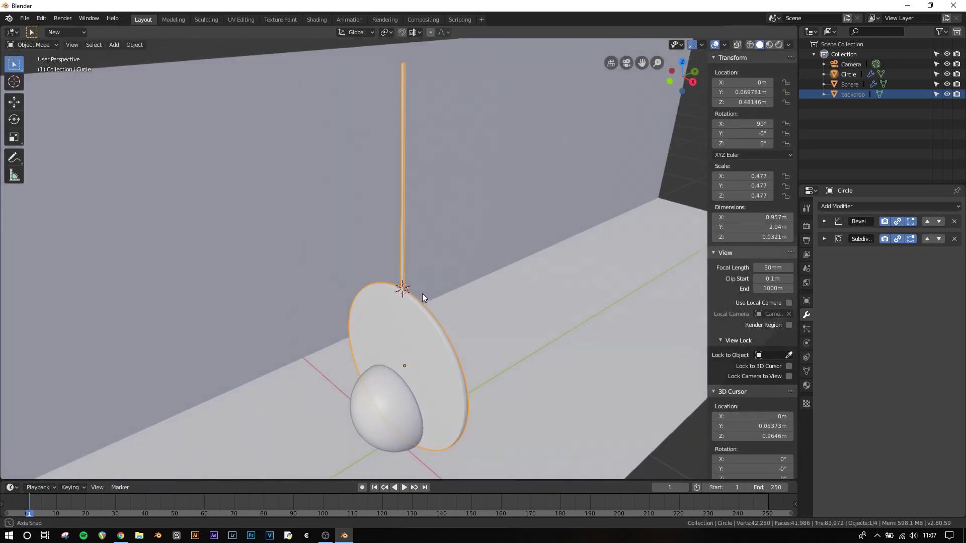
key("Tab")
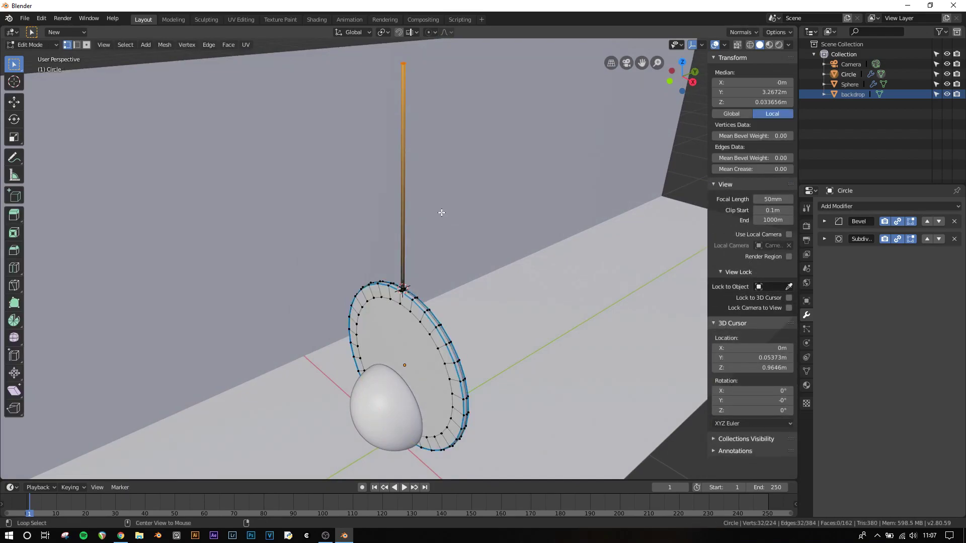
Select the vertical string with L and create the disc's first material, named 'mirror'.
key("alt+a")
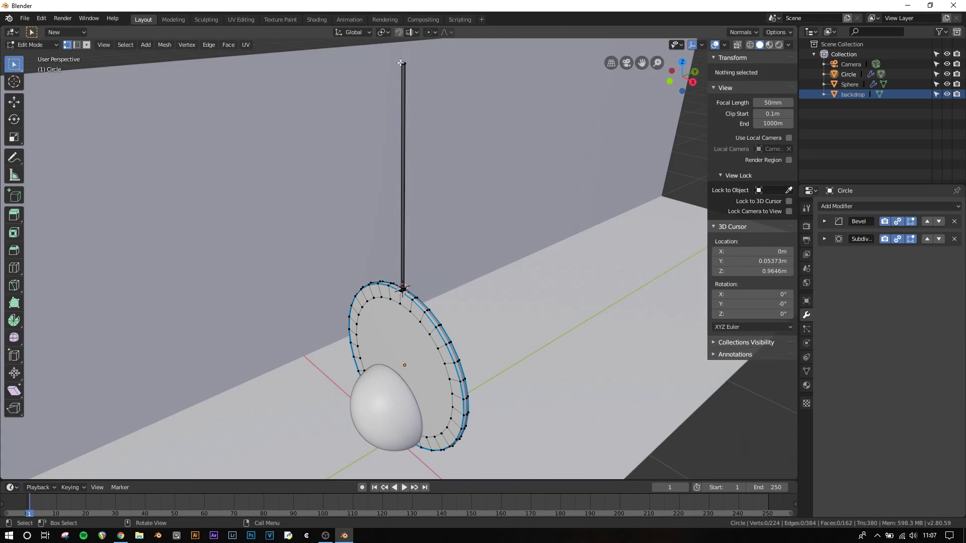
key("l")
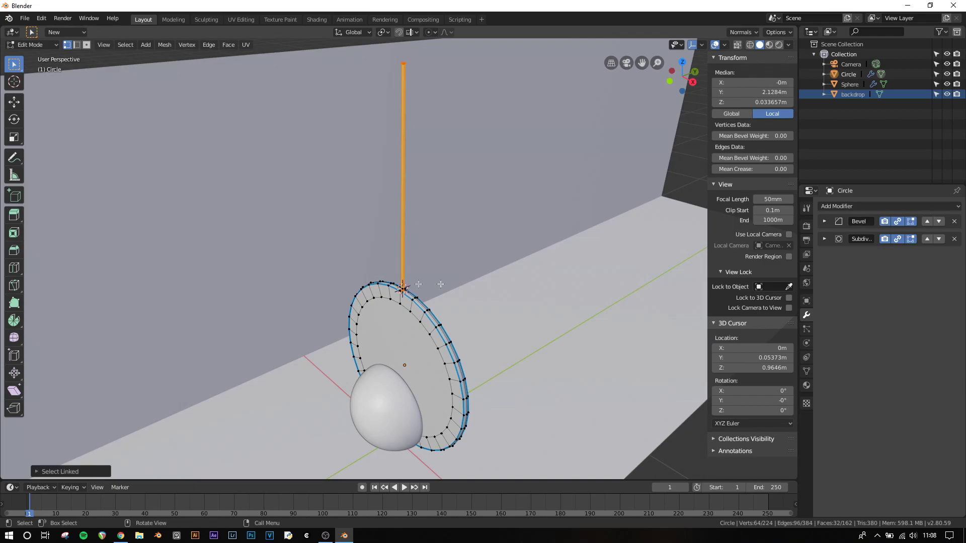
left_click(807, 386)
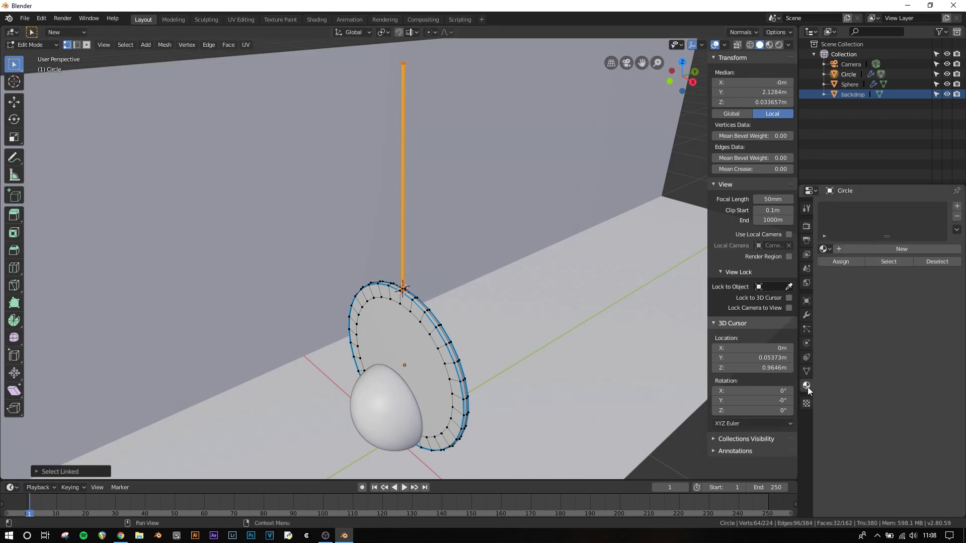
left_click(883, 249)
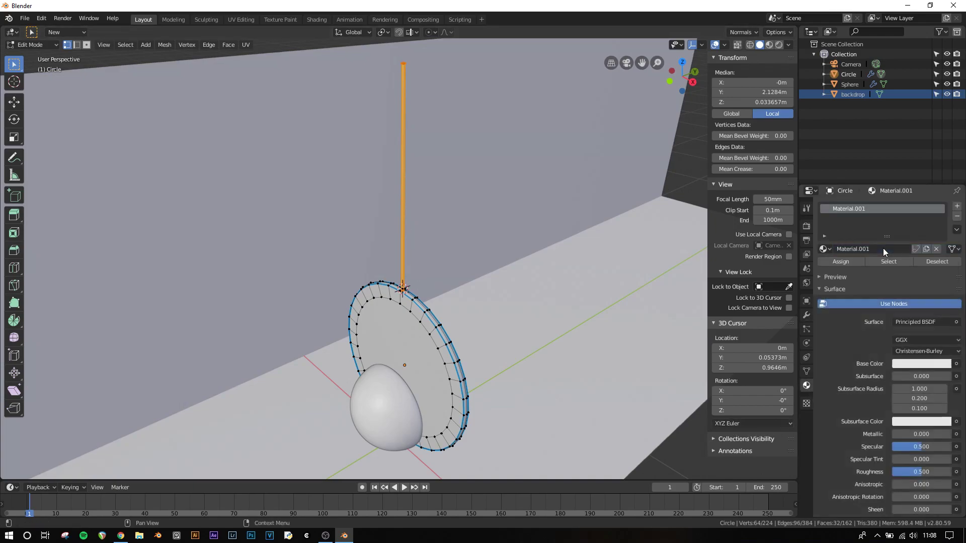
double_click(839, 210)
type("irror")
key("Return")
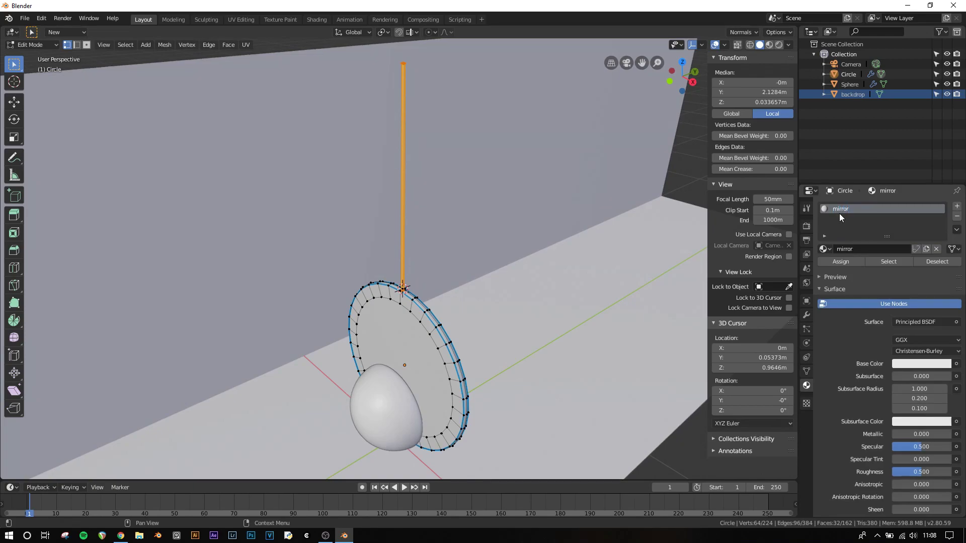
Add a second material named 'string', assign it to the selected strand, and return to Object Mode.
left_click(957, 207)
left_click(878, 267)
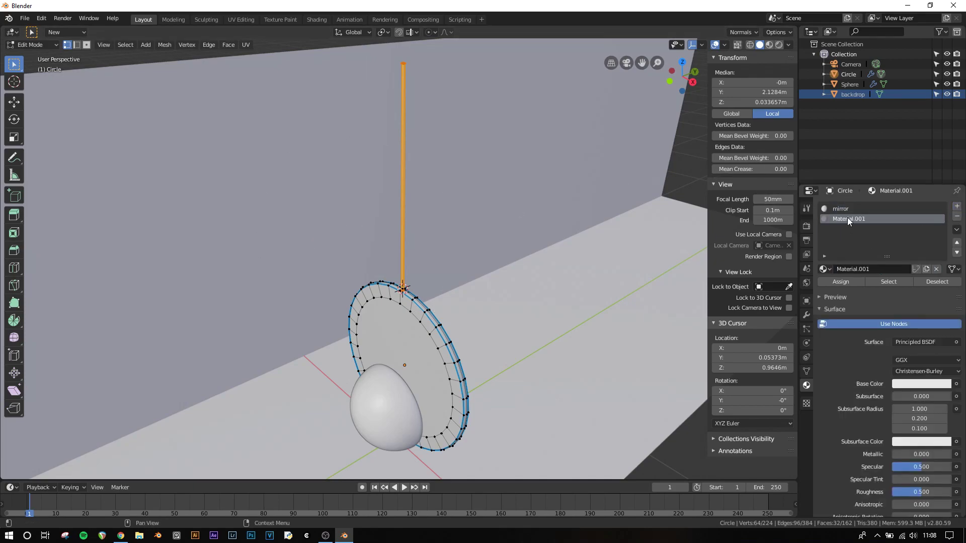
double_click(847, 219)
type("string")
key("Return")
left_click(841, 282)
key("Tab")
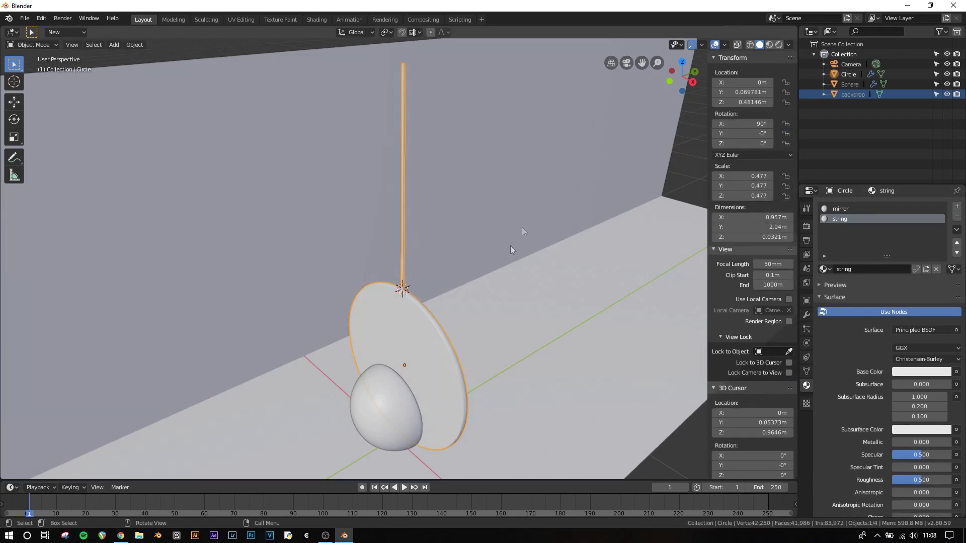
middle_click_drag(445, 325, 472, 286)
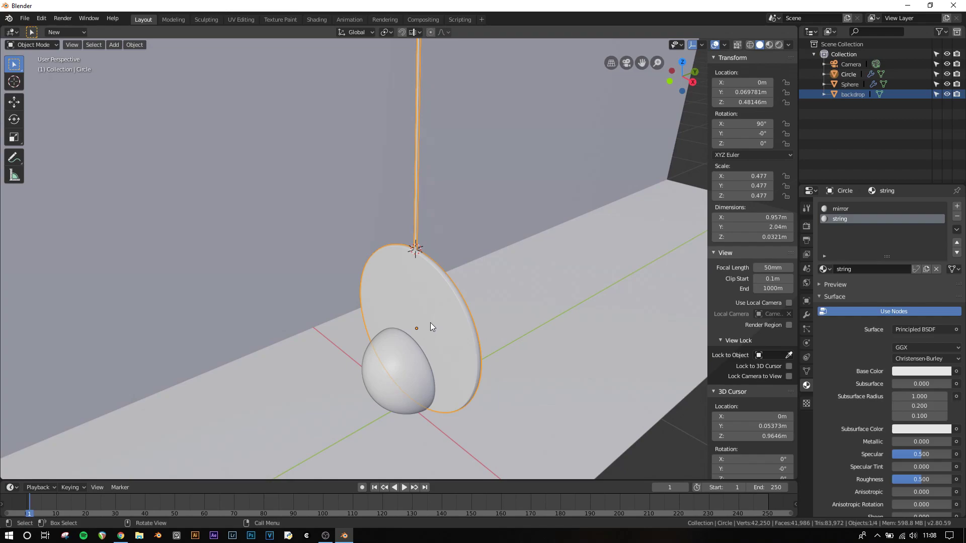
left_click(316, 20)
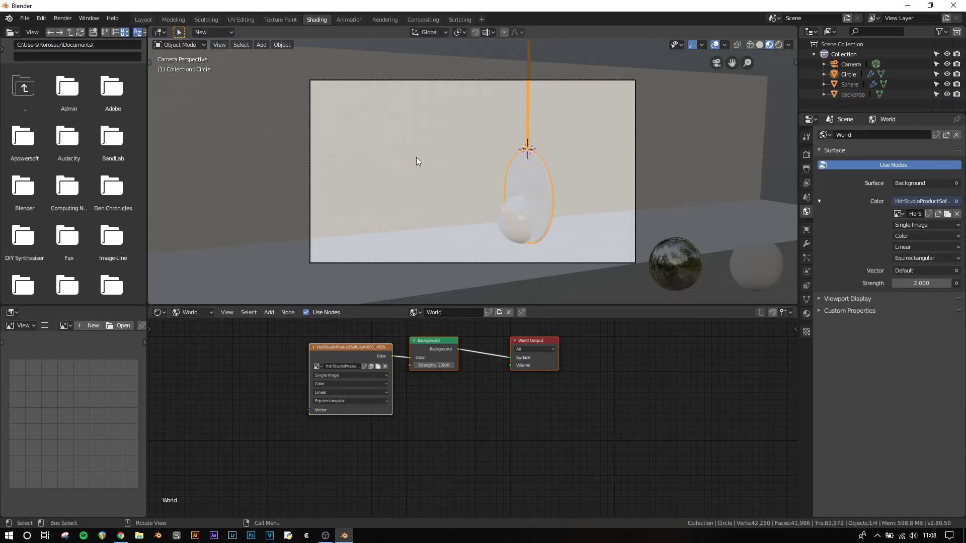
Switch the viewport to Rendered shading.
key("z")
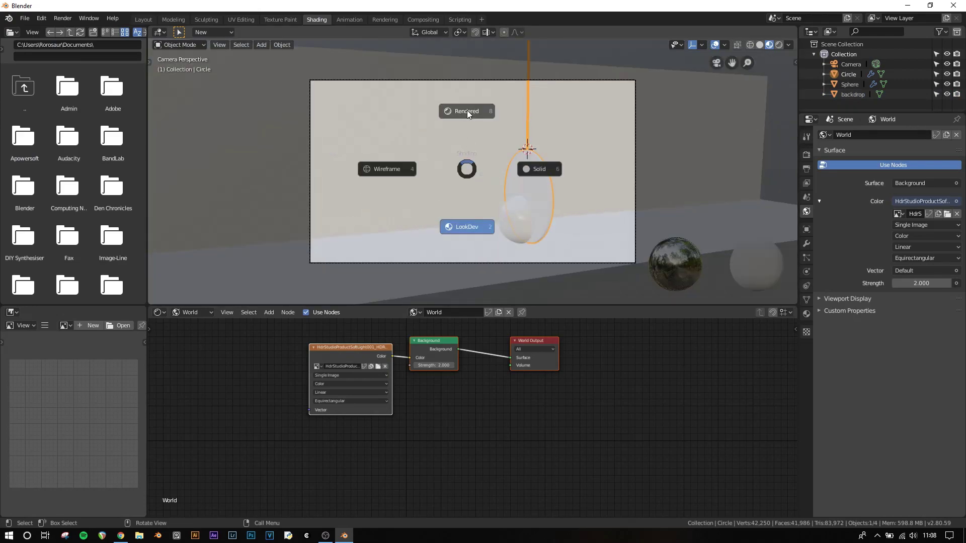
left_click(462, 112)
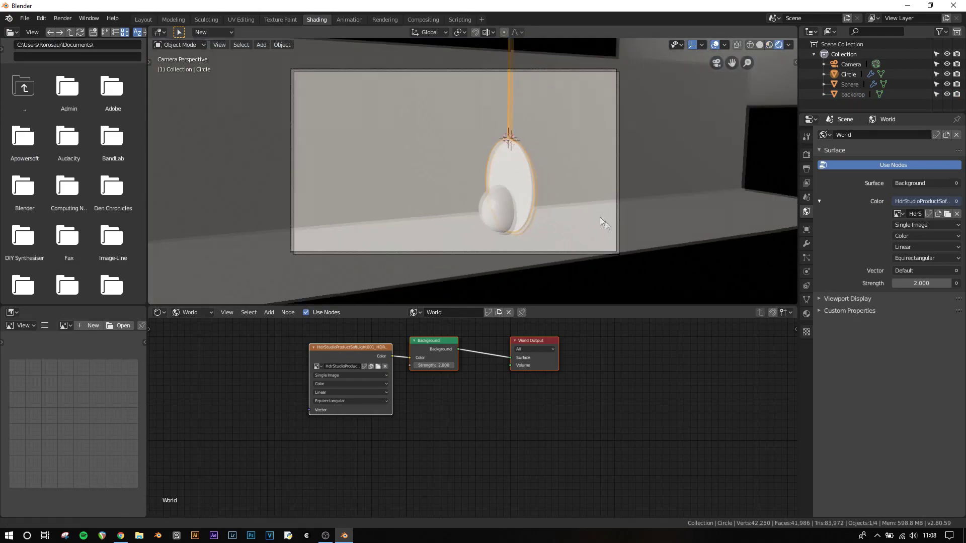
scroll(595, 213, "up", 2)
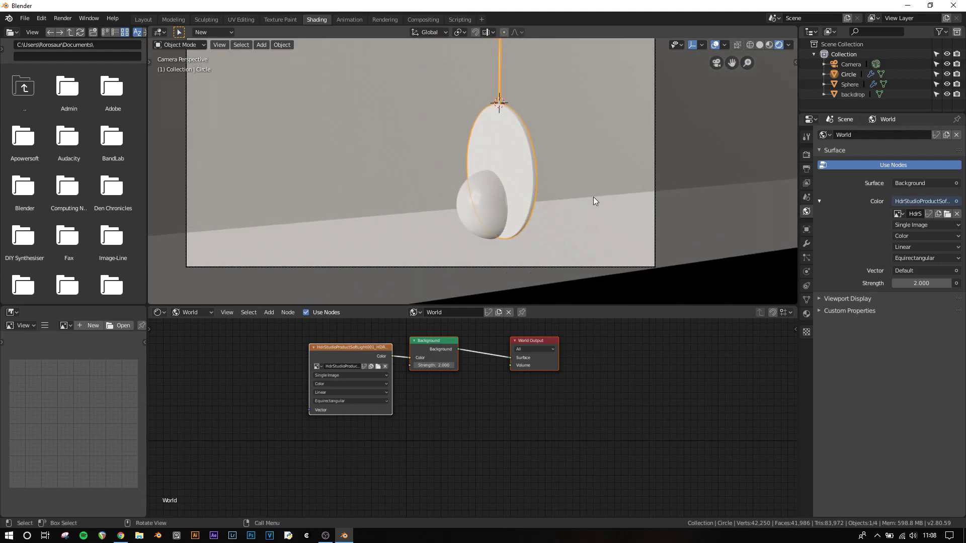
Enable Screen Space Reflections in the Render Properties with Half Res Trace turned off.
left_click(806, 154)
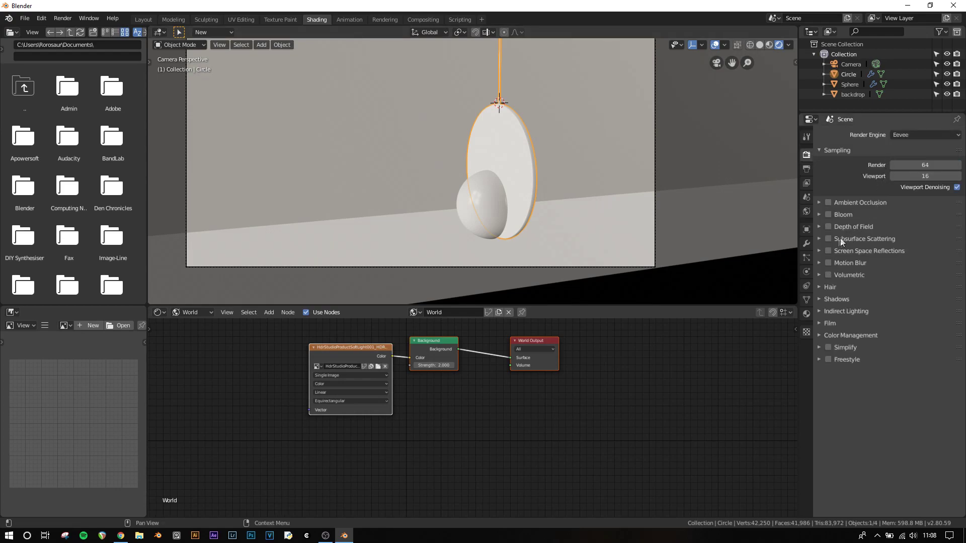
left_click(828, 250)
left_click(853, 251)
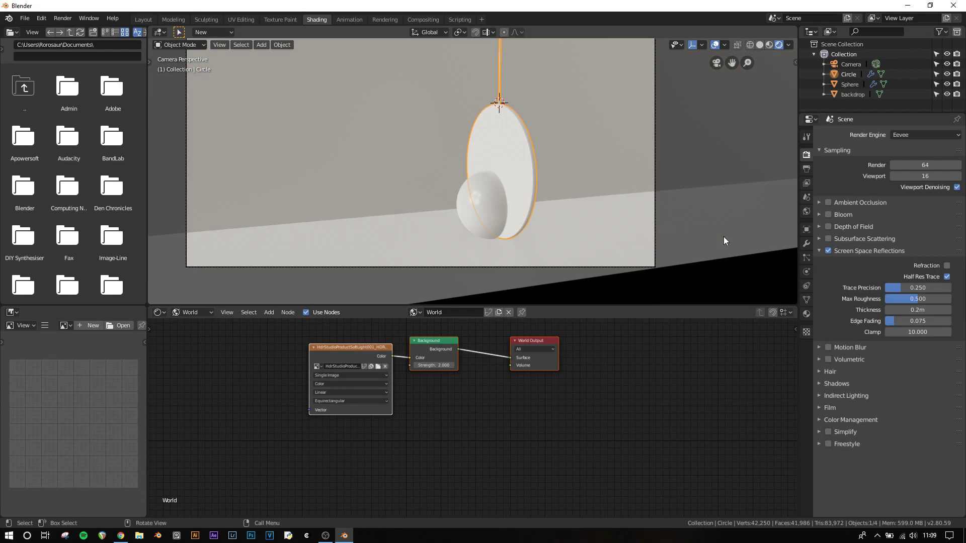
left_click(946, 277)
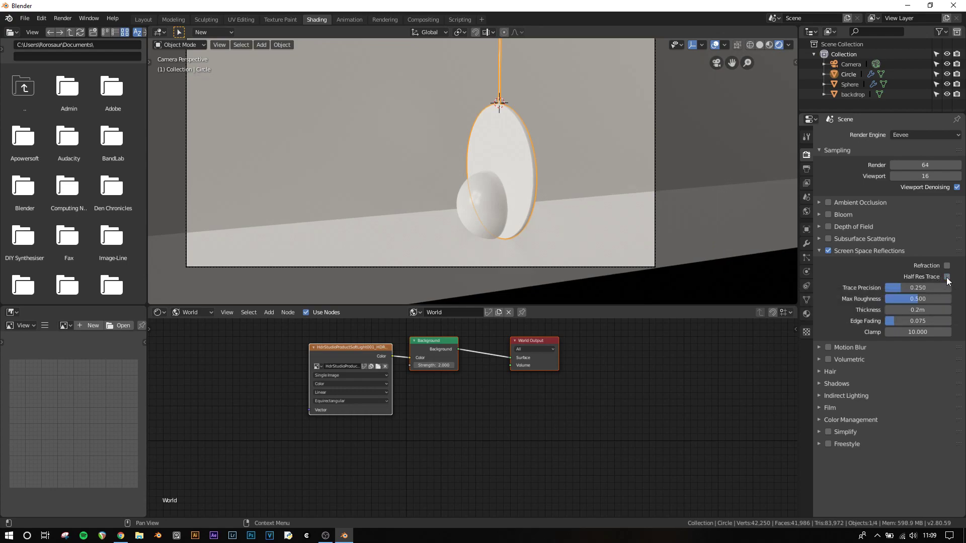
left_click(865, 249)
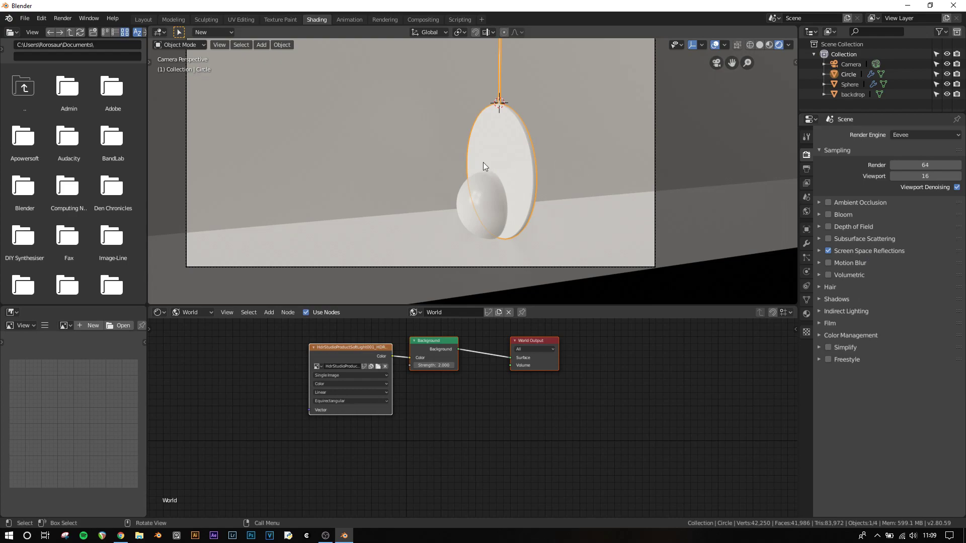
scroll(479, 190, "up", 2)
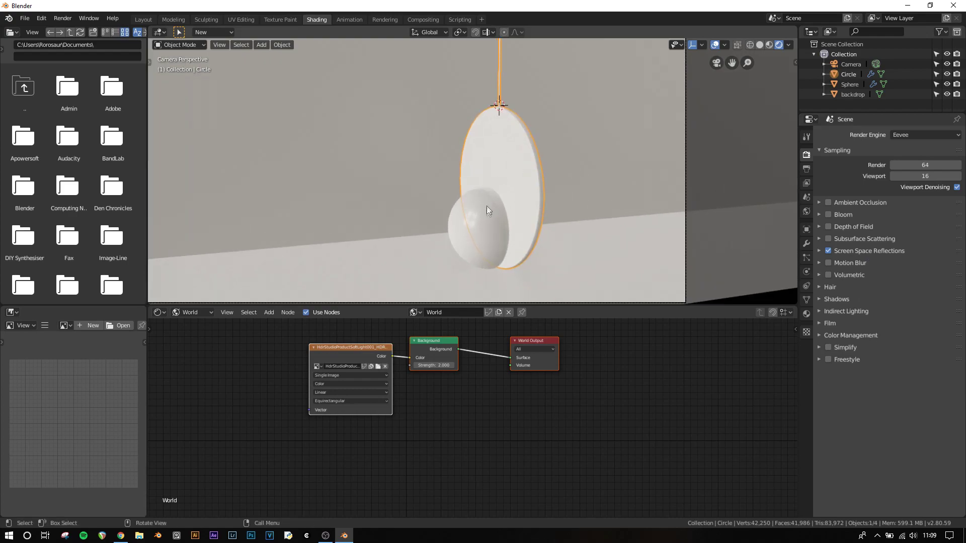
Select the hemisphere and create a new material named red_ball, showing it in the node editor.
left_click(486, 211)
left_click(805, 316)
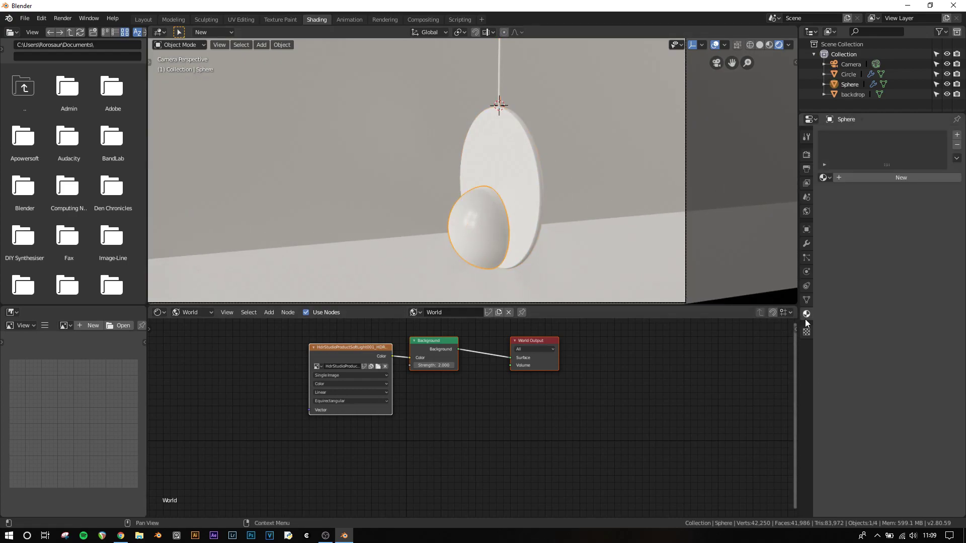
left_click(855, 179)
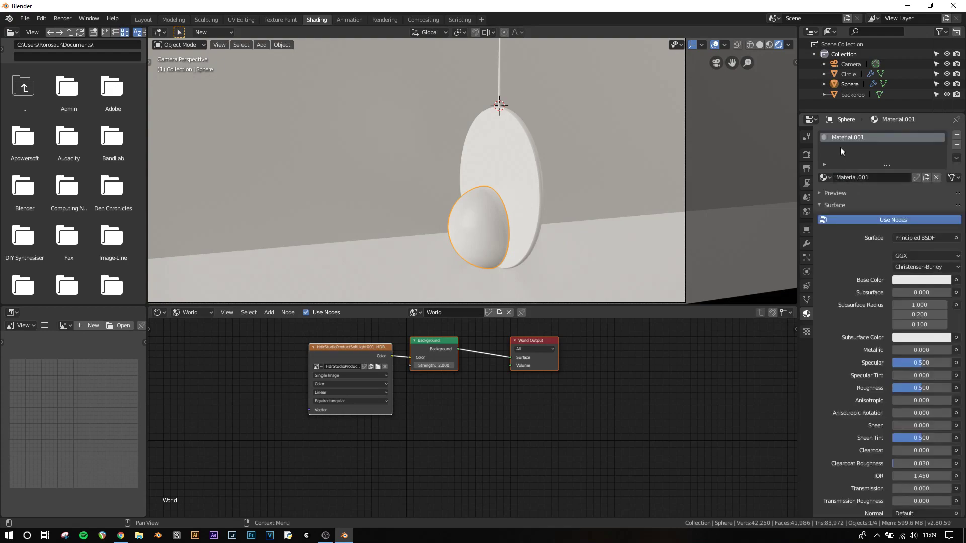
type("red ball")
key("Return")
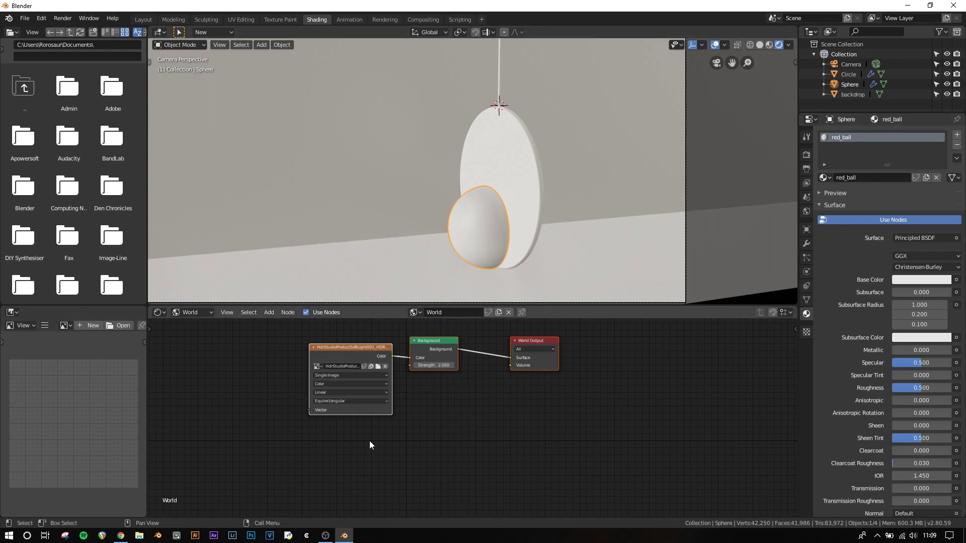
left_click(196, 312)
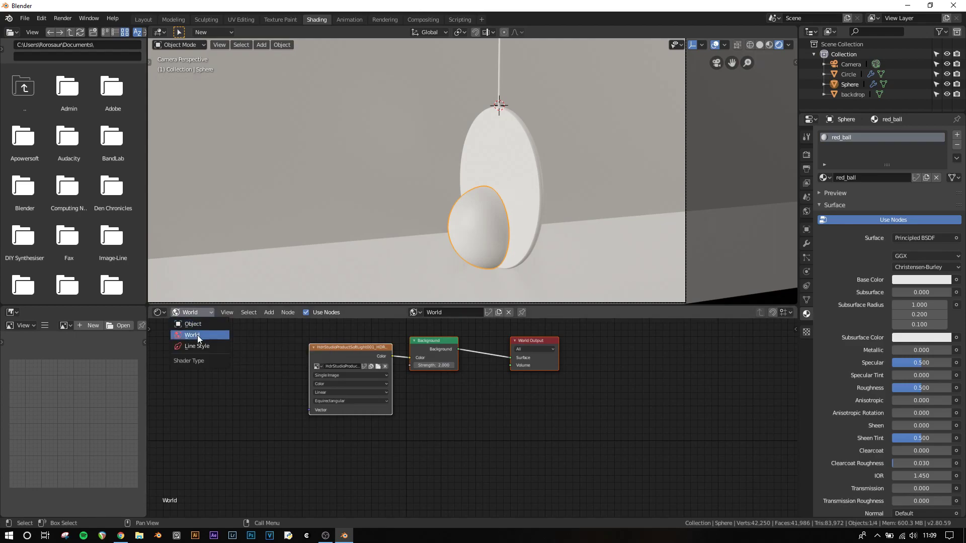
left_click(197, 324)
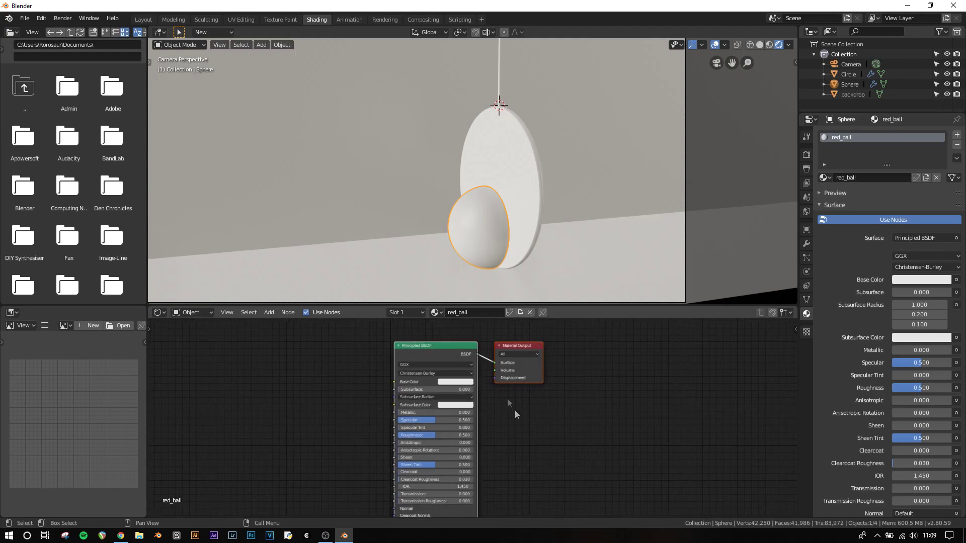
Set the red_ball Base Color to a deep red using the colour wheel.
left_click(496, 143)
left_click(480, 235)
left_click(454, 382)
left_click(466, 325)
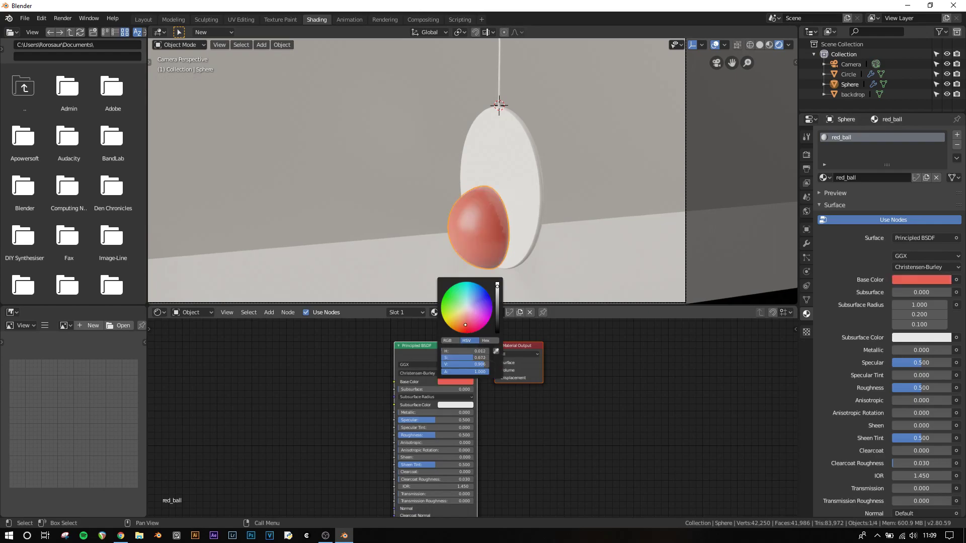
left_click(467, 327)
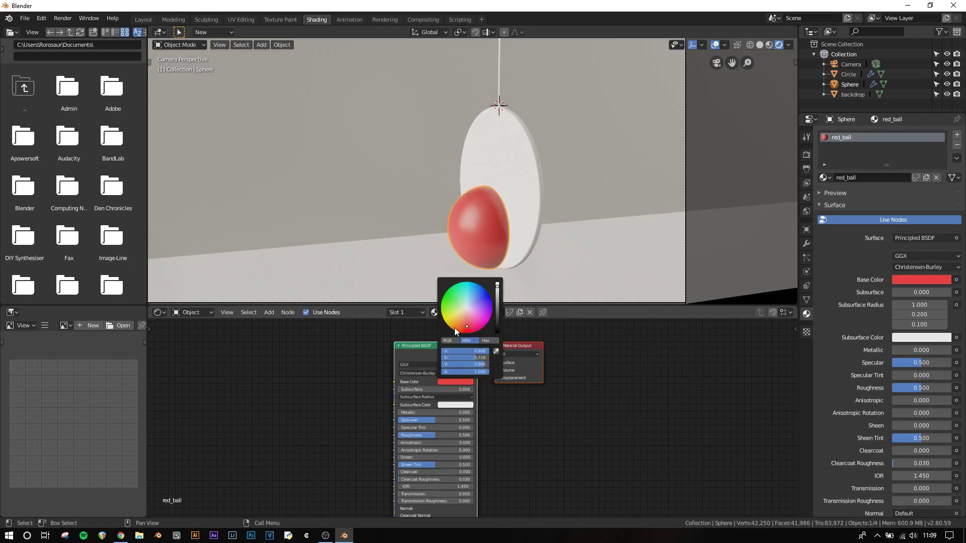
left_click(518, 158)
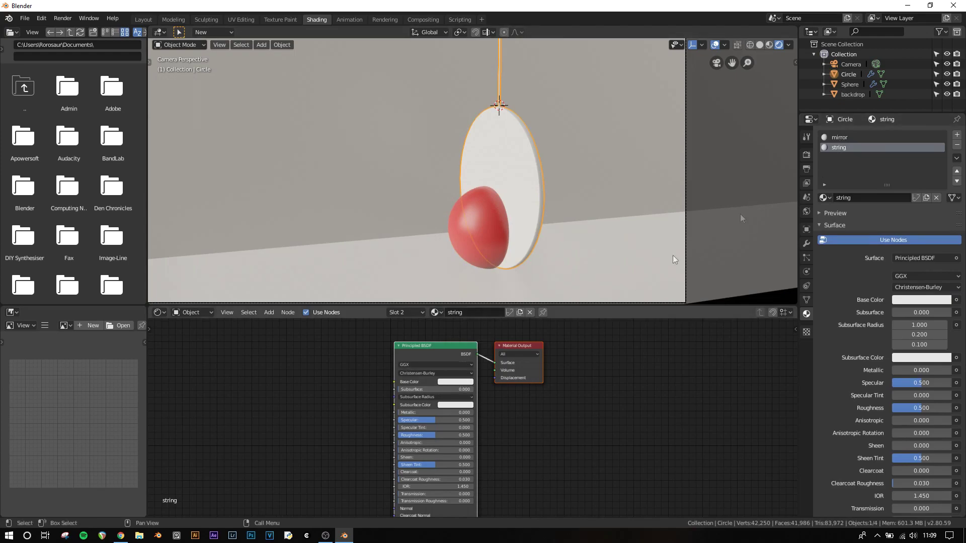
Set the mirror material's Metallic to 1.000 and Roughness to 0.091.
left_click(835, 138)
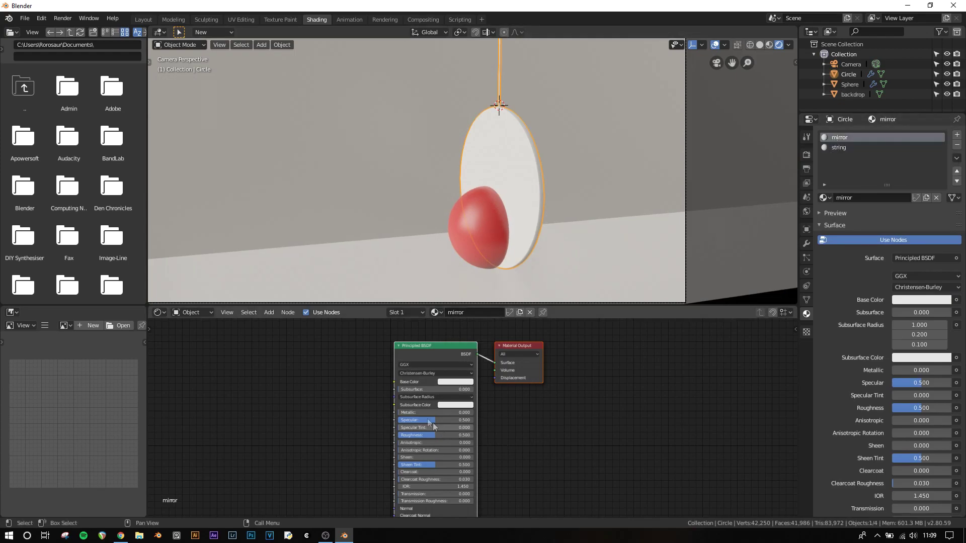
left_click_drag(417, 413, 473, 412)
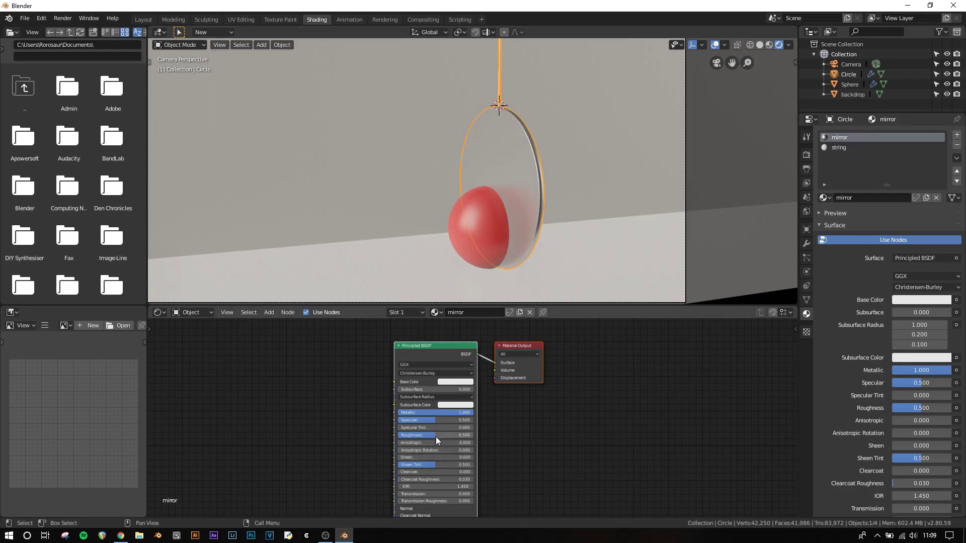
left_click_drag(435, 435, 402, 435)
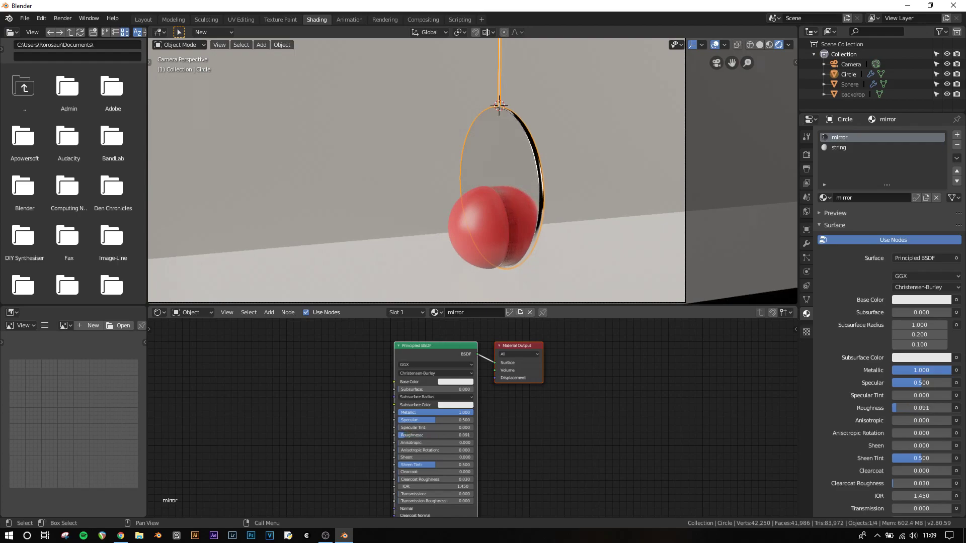
scroll(505, 197, "up", 2)
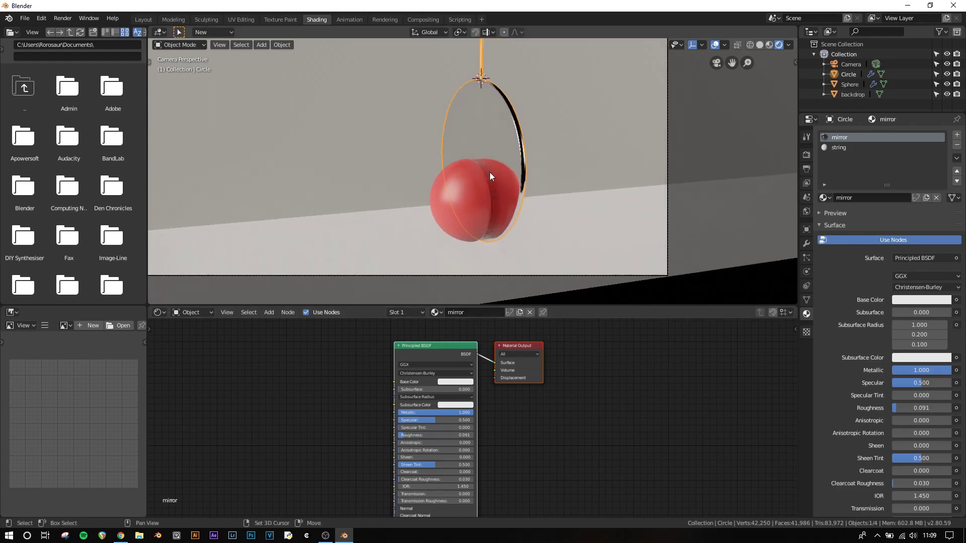
scroll(506, 224, "up", 2)
scroll(505, 226, "down", 5)
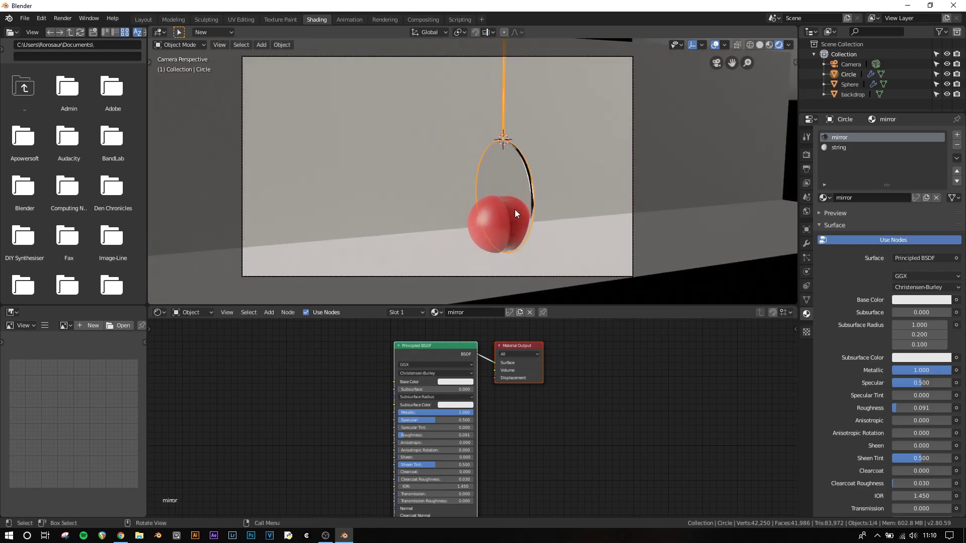
Check the disc's reflection of the red hemisphere in the camera view, then return to solid shading.
middle_click_drag(538, 117, 525, 155, "shift")
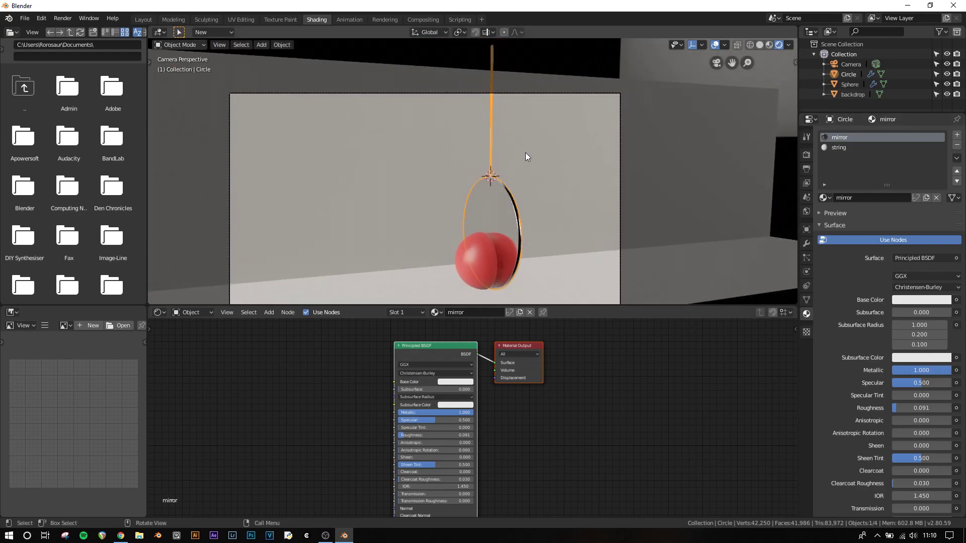
left_click(524, 152)
scroll(502, 181, "up", 8)
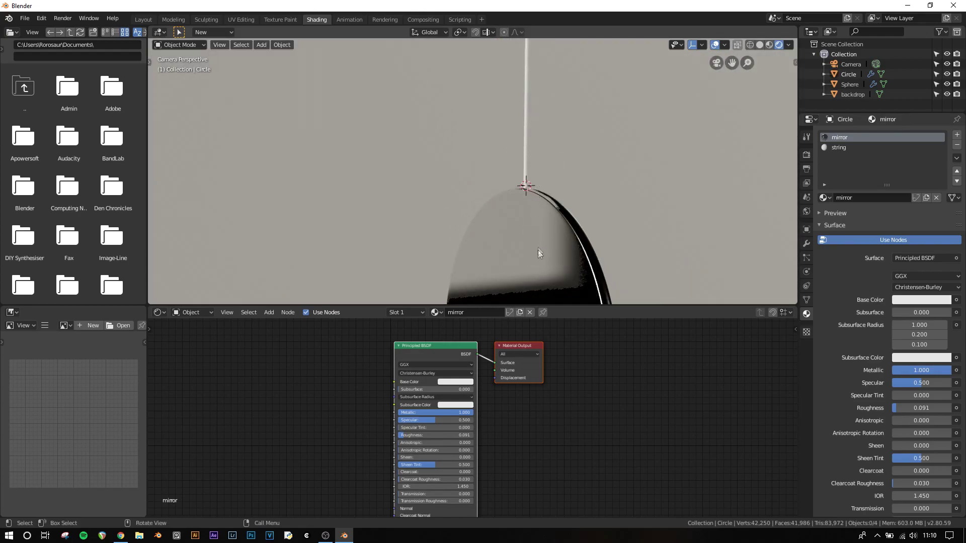
scroll(524, 251, "down", 8)
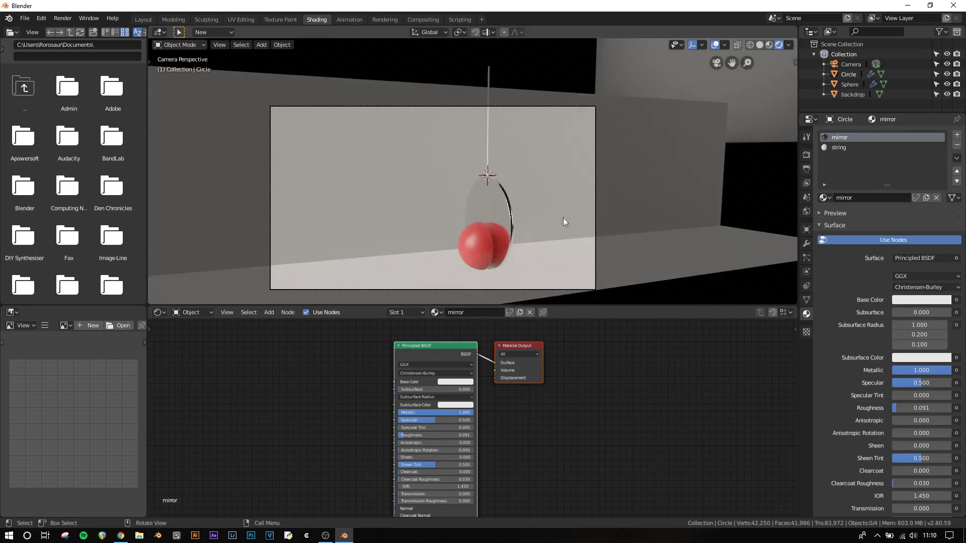
middle_click_drag(563, 218, 568, 187, "shift")
scroll(572, 187, "up", 2)
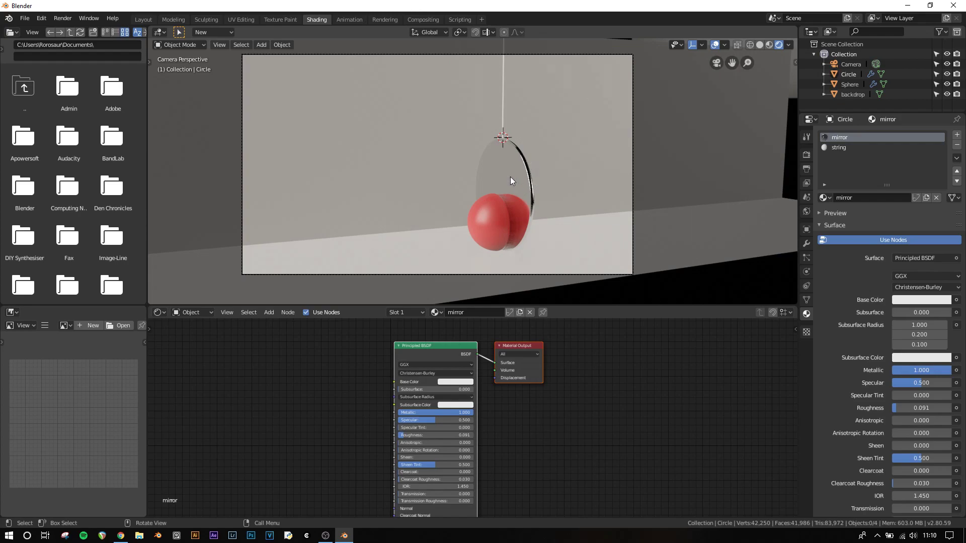
key("z")
left_click(456, 151)
mouse_move(455, 151)
middle_mouse_down()
mouse_move(486, 169)
mouse_move(540, 157)
middle_mouse_up()
left_click(540, 157)
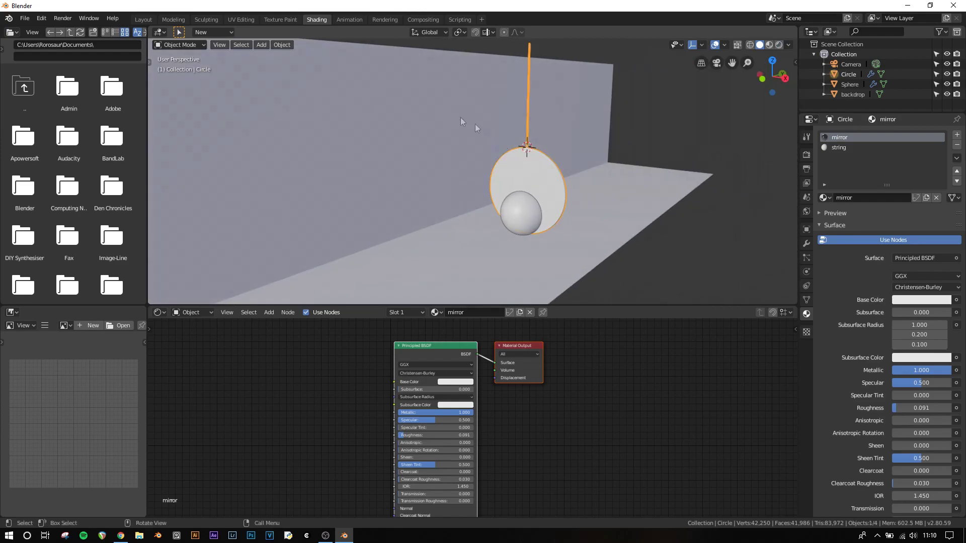
In the Animation workspace, frame the disc from the front in orthographic wireframe view.
left_click(347, 20)
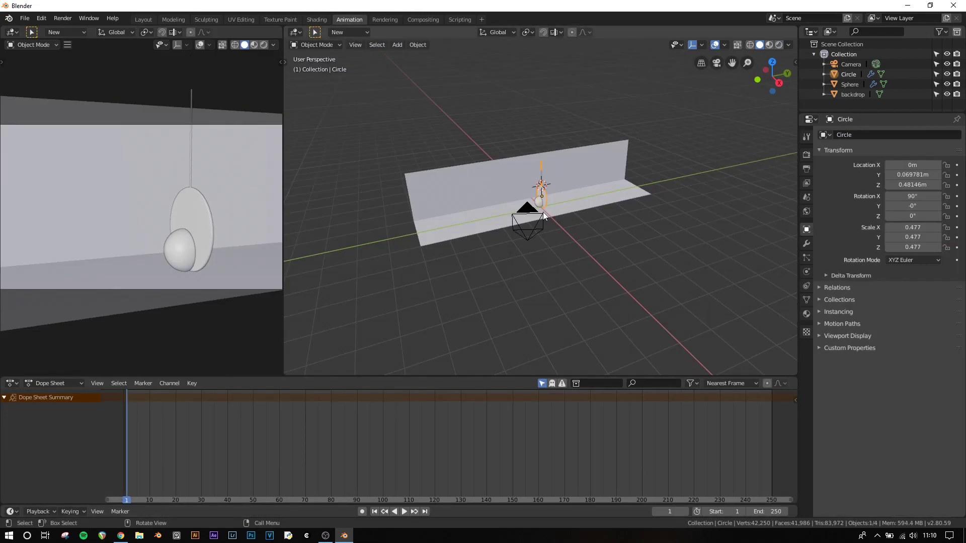
middle_click_drag(508, 234, 532, 220)
key("KP_1")
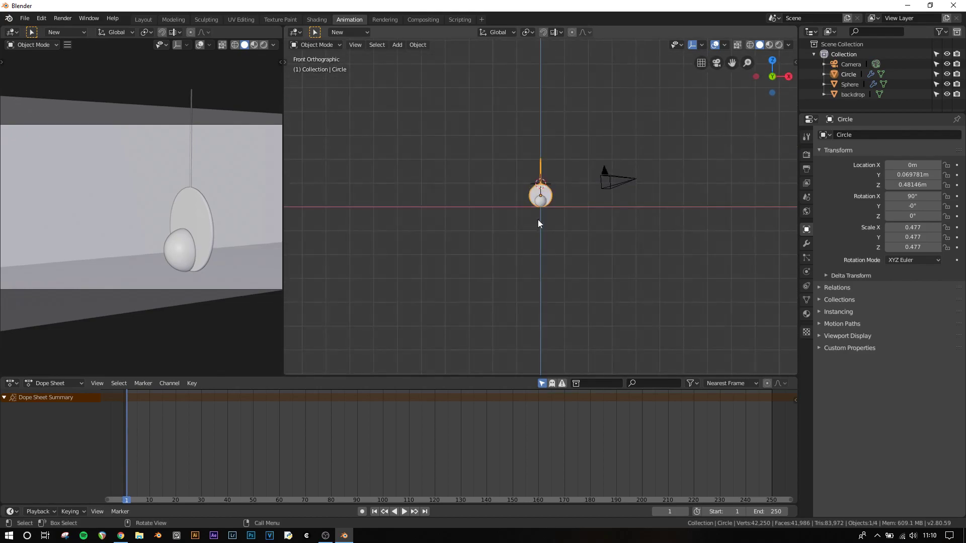
scroll(538, 221, "up", 4)
key("z")
left_click(488, 194)
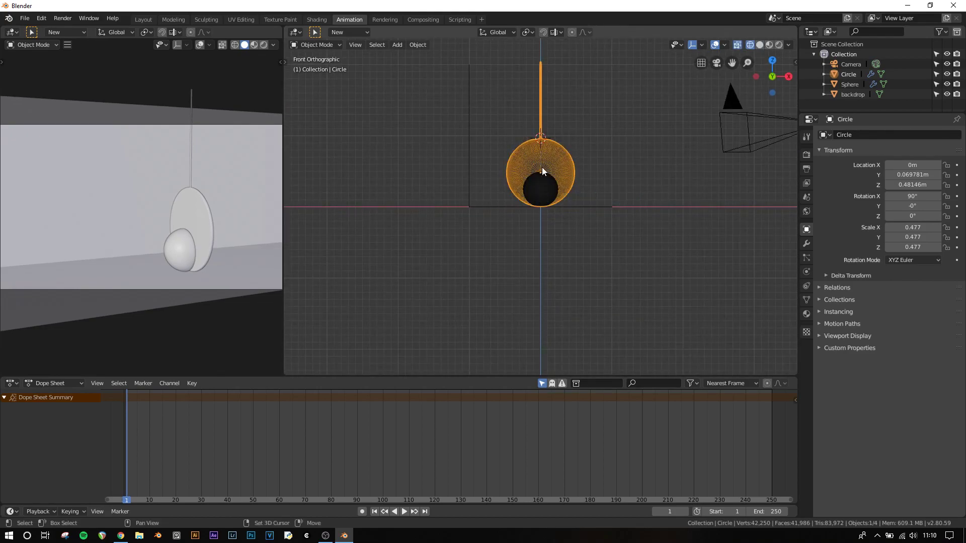
middle_click_drag(542, 167, 505, 215, "shift")
scroll(505, 214, "up", 3)
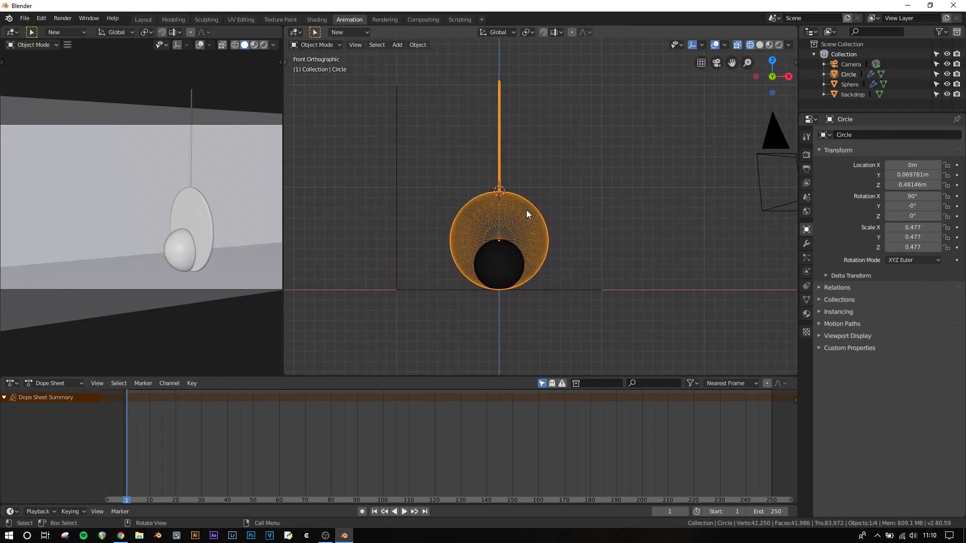
Start rotating the disc twice and cancel both times, leaving its transform unchanged.
key("r")
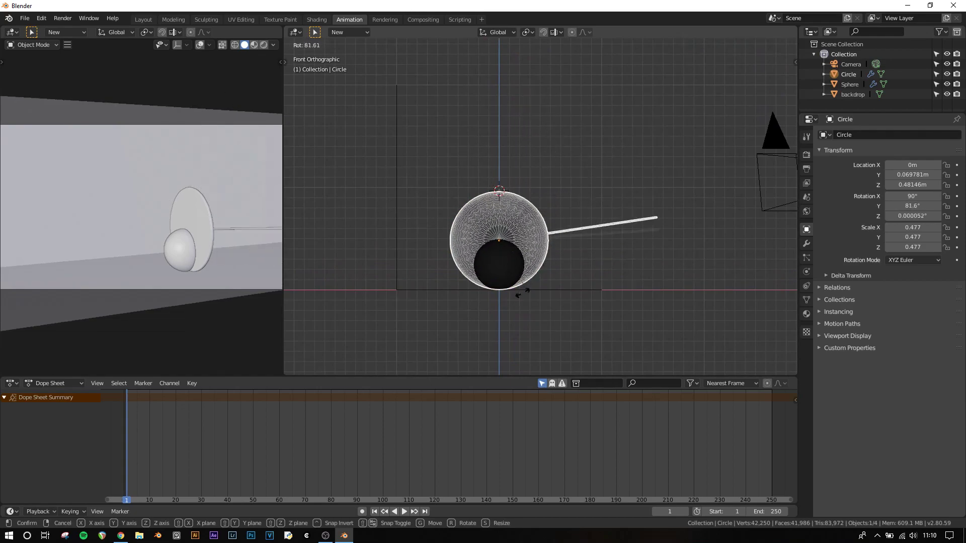
key("Escape")
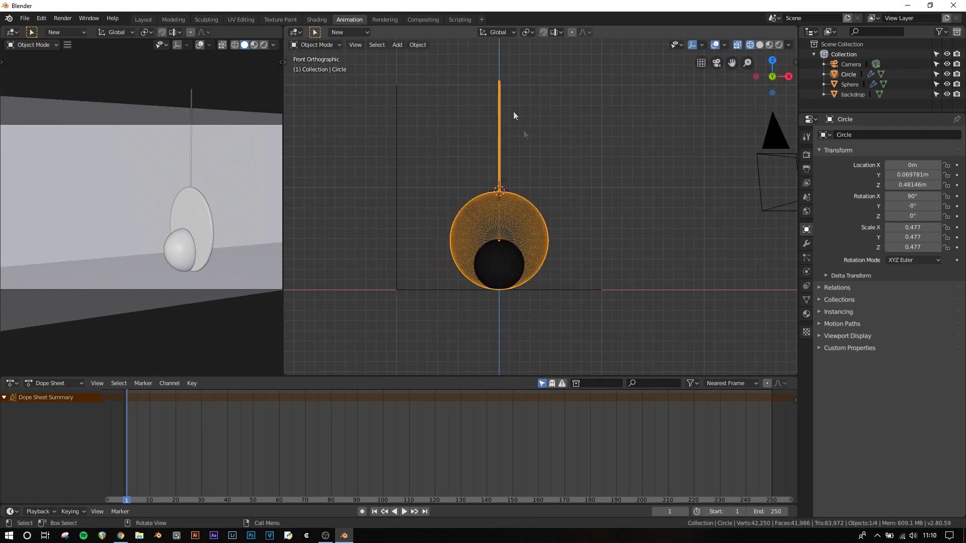
key("r")
key("Escape")
middle_click_drag(518, 103, 546, 208, "shift")
scroll(533, 221, "up", 3)
key("Tab")
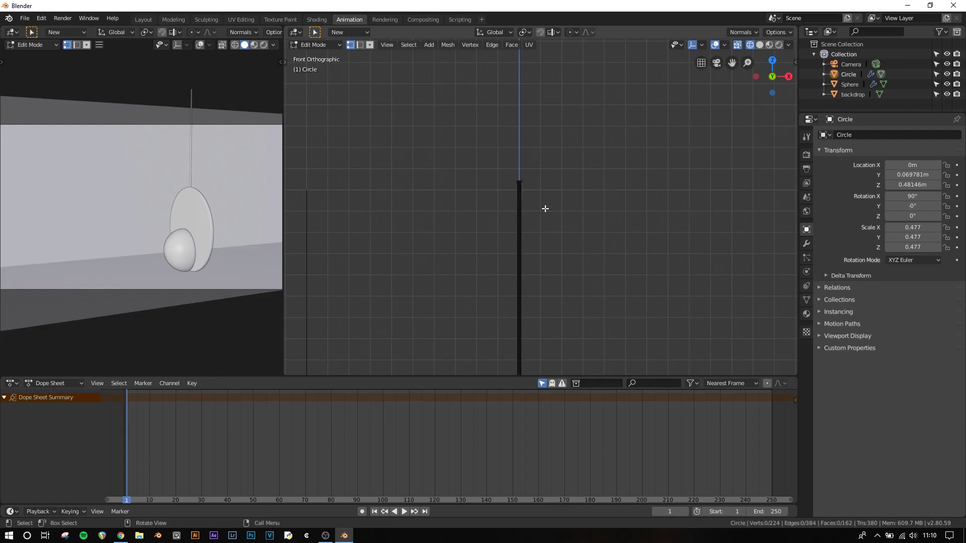
key("z")
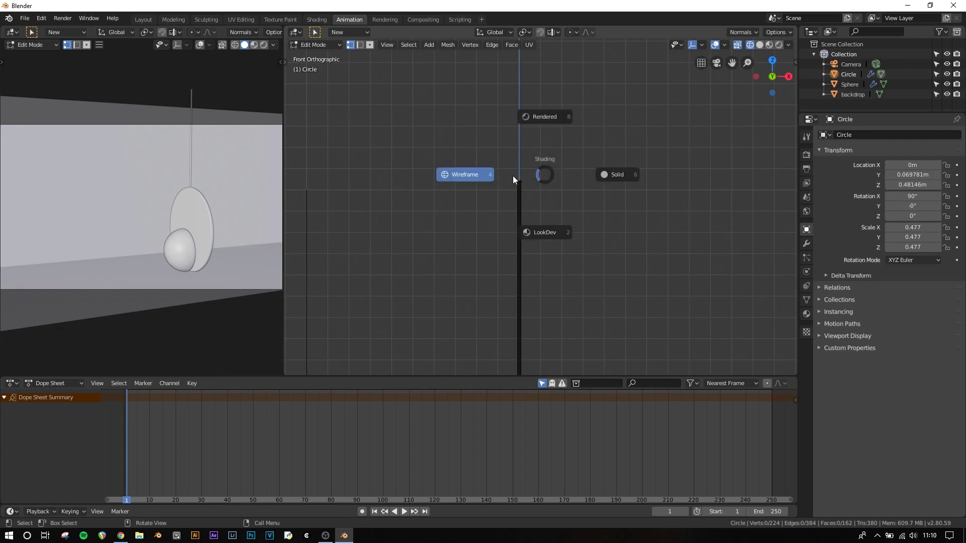
left_click(469, 177)
key("c")
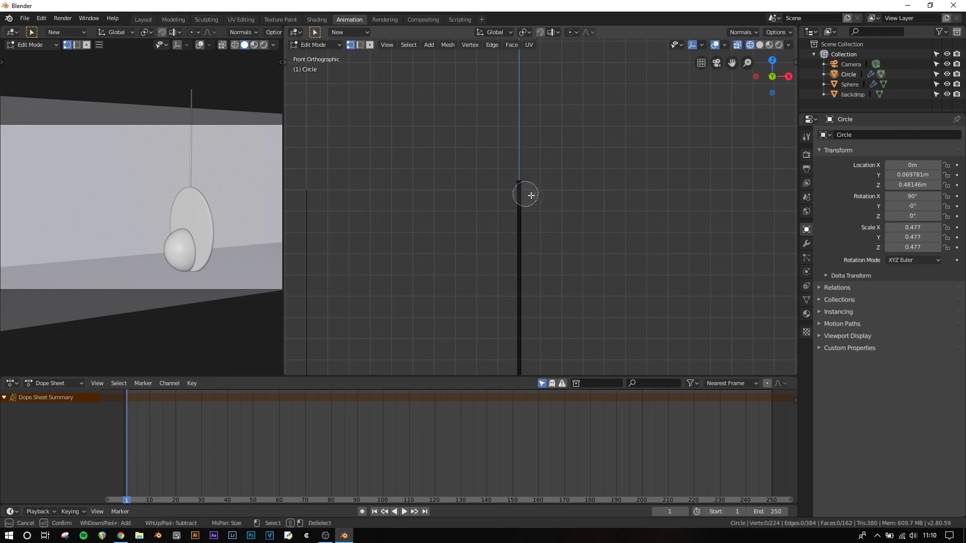
left_click(520, 180)
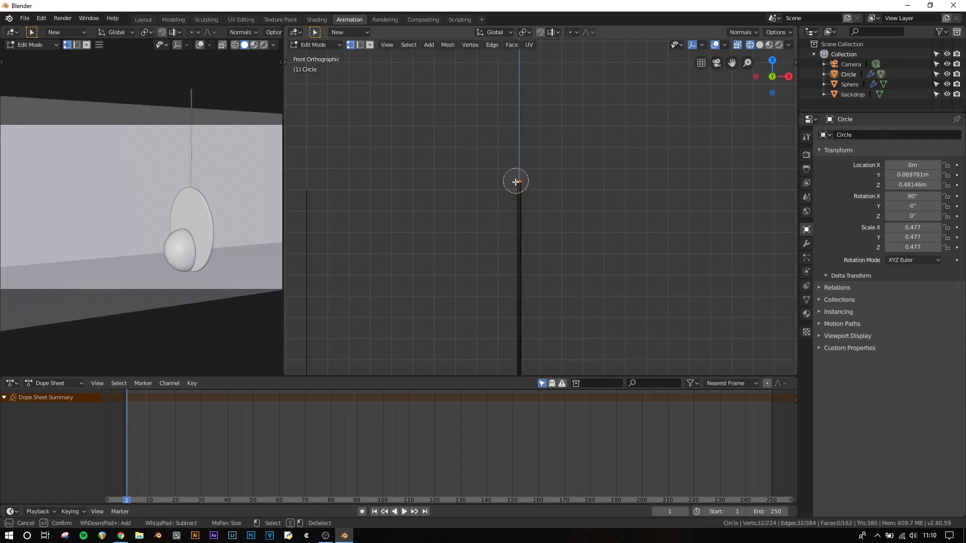
right_click(516, 179)
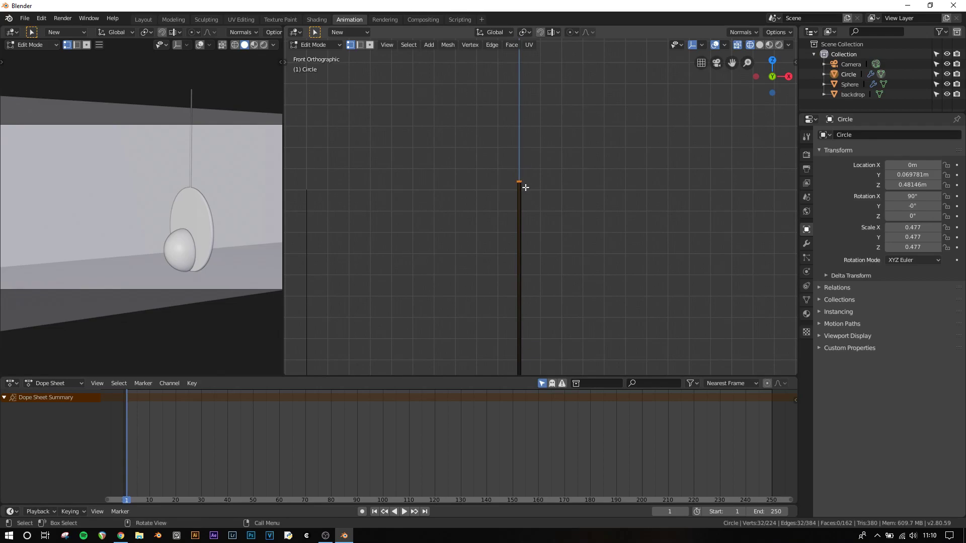
key("shift+s")
left_click(526, 215)
key("Tab")
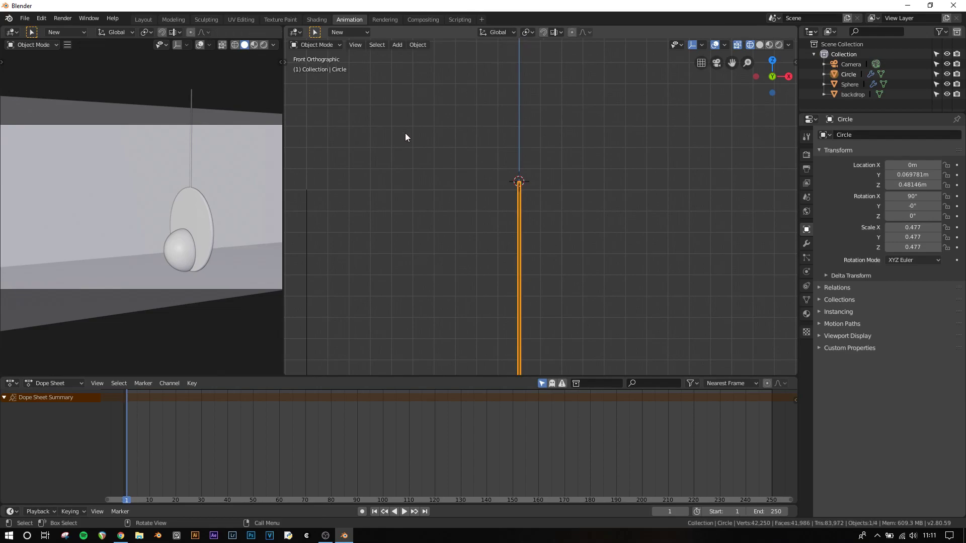
left_click(416, 46)
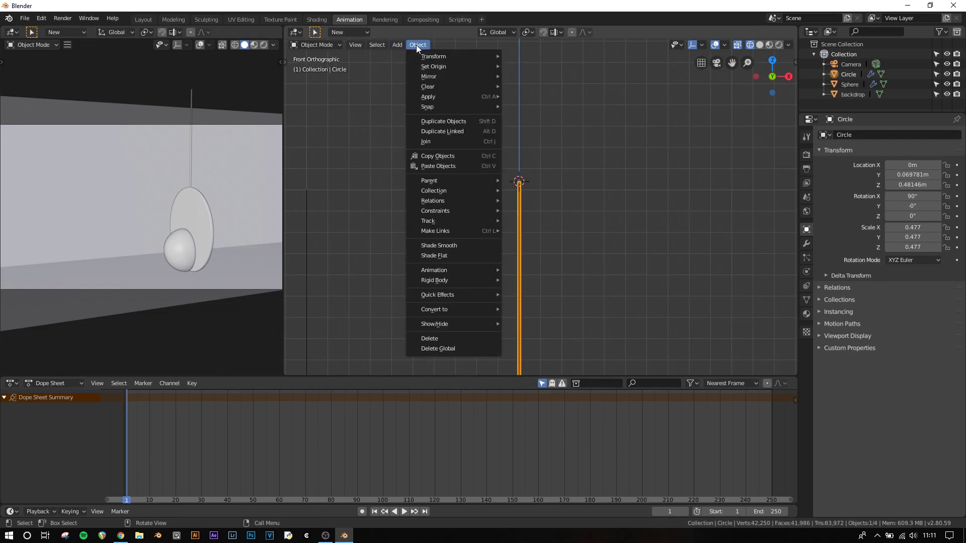
mouse_move(445, 74)
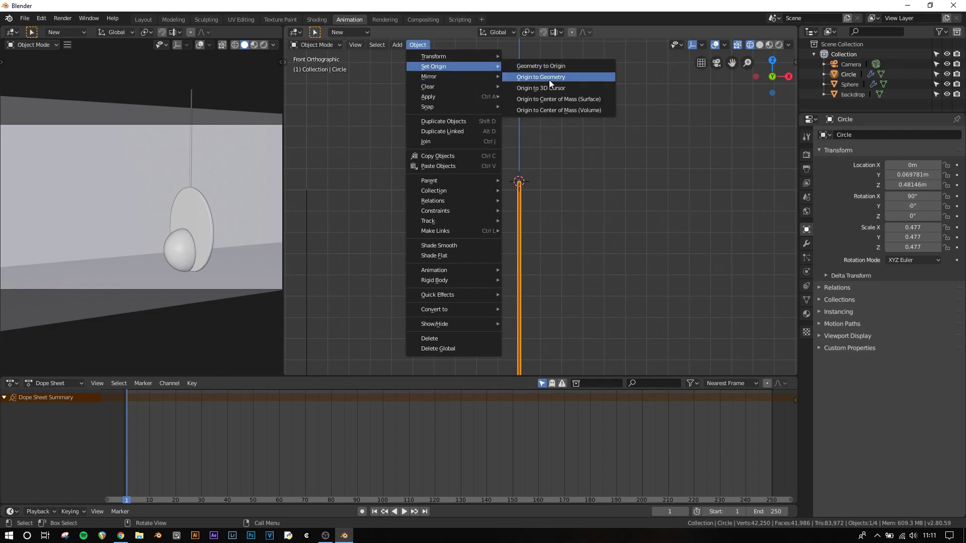
left_click(548, 88)
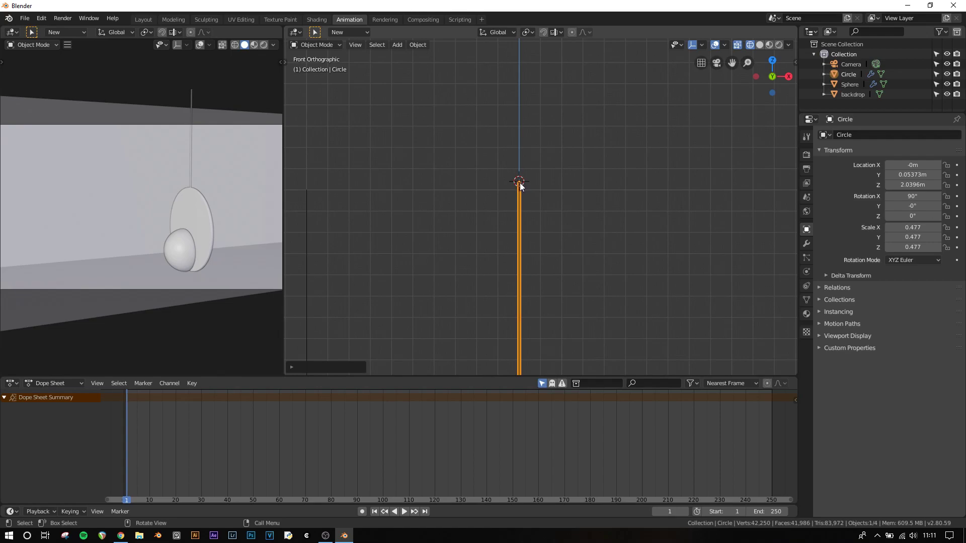
scroll(520, 182, "down", 4)
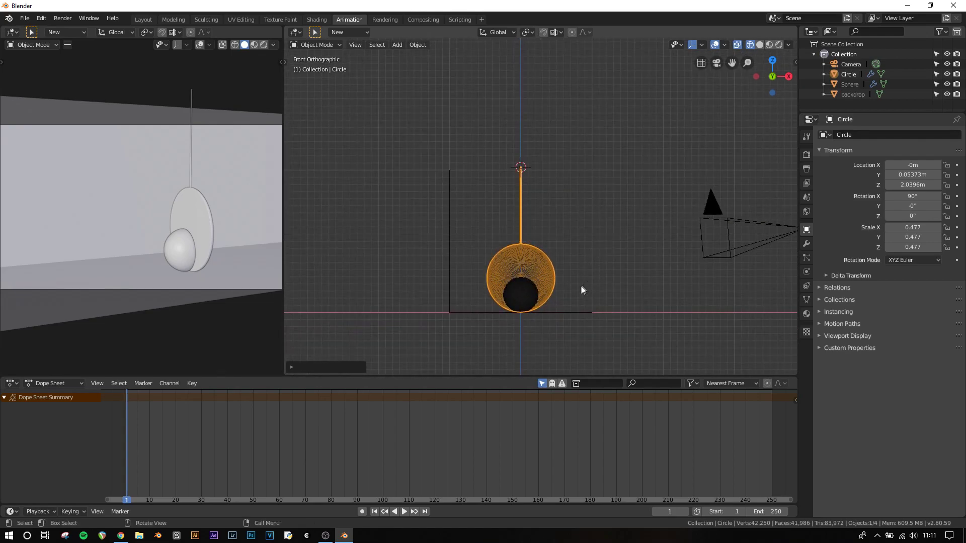
key("r")
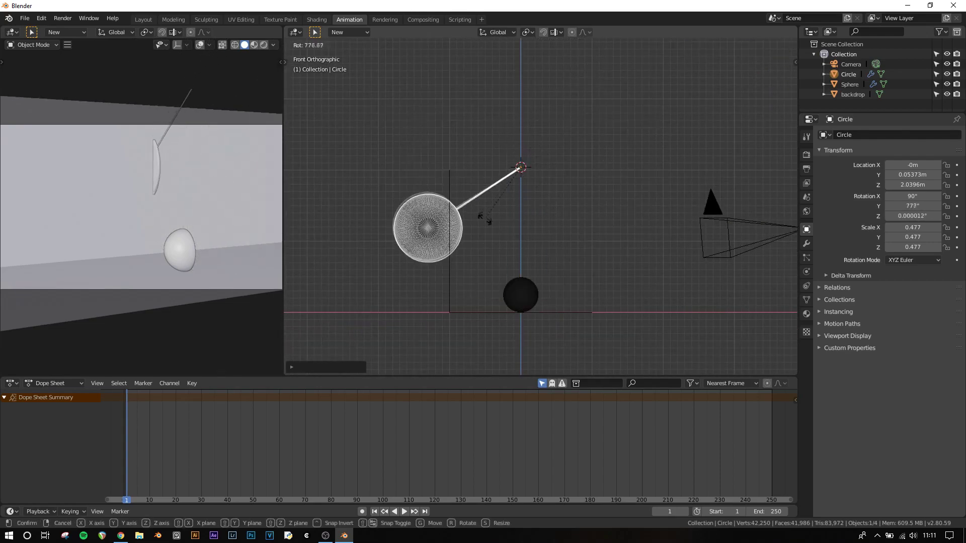
key("Escape")
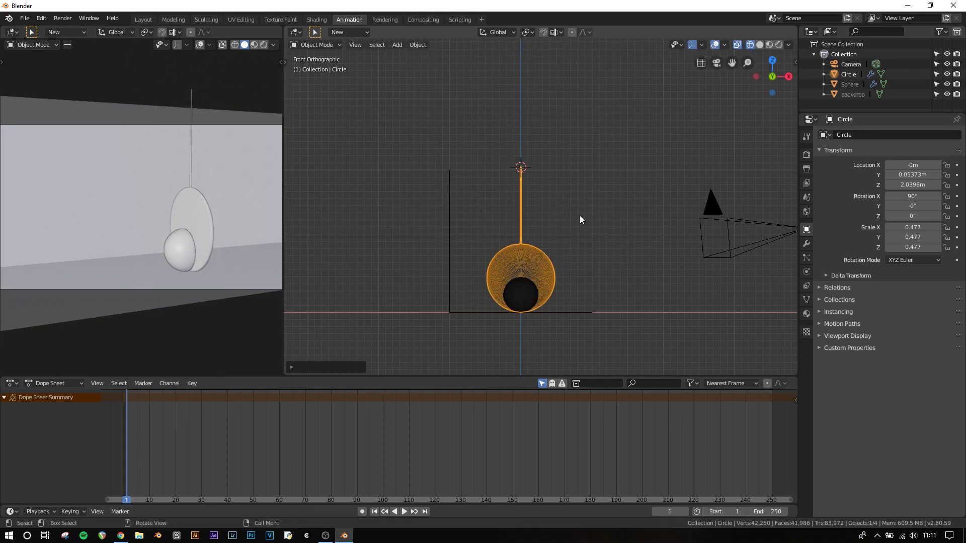
scroll(544, 219, "up", 2)
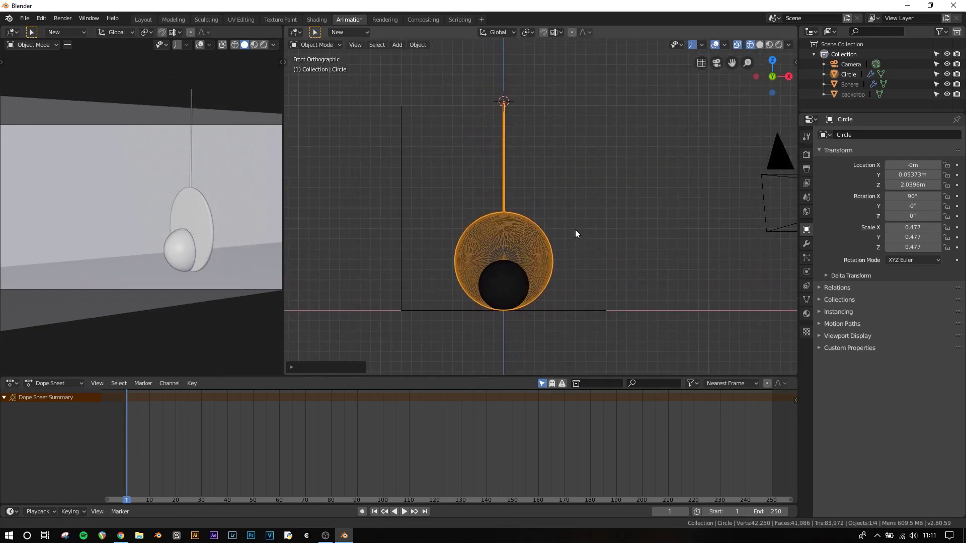
Rotate the disc 17° and insert a rotation keyframe at frame 1.
middle_click_drag(576, 233, 576, 234, "shift")
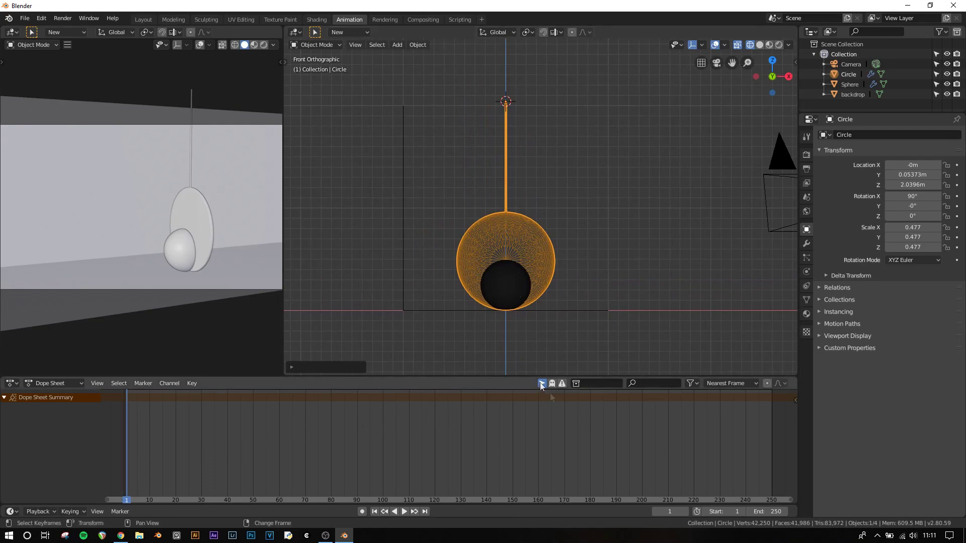
key("r")
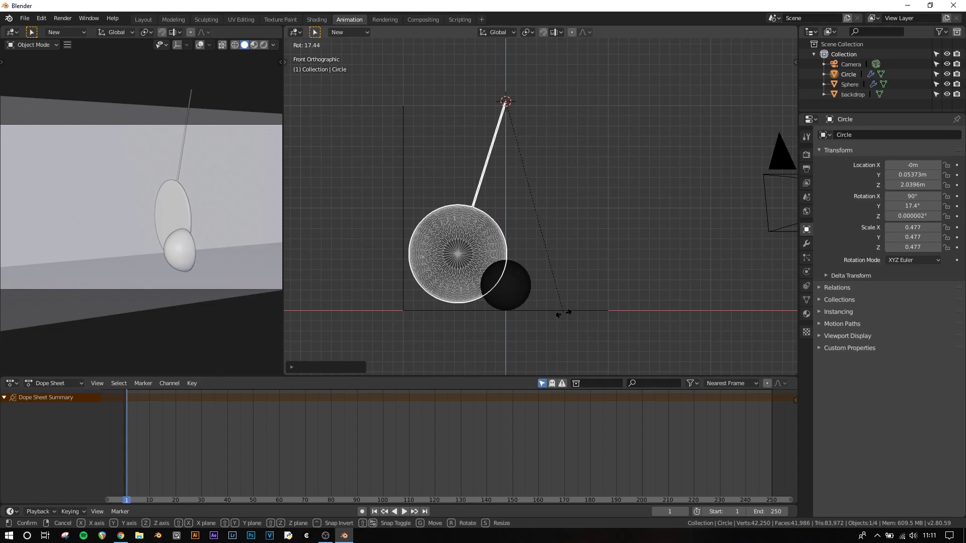
key("1")
key("7")
key("Return")
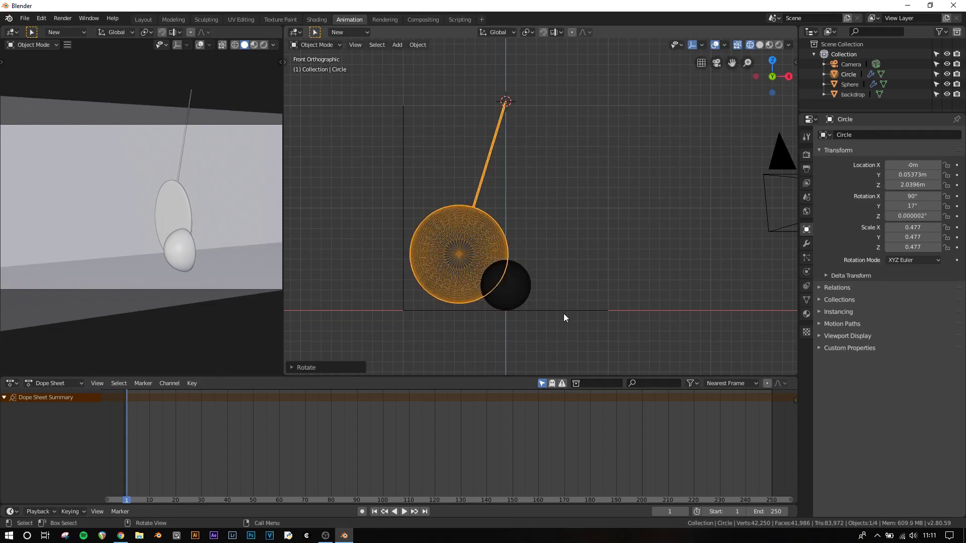
key("i")
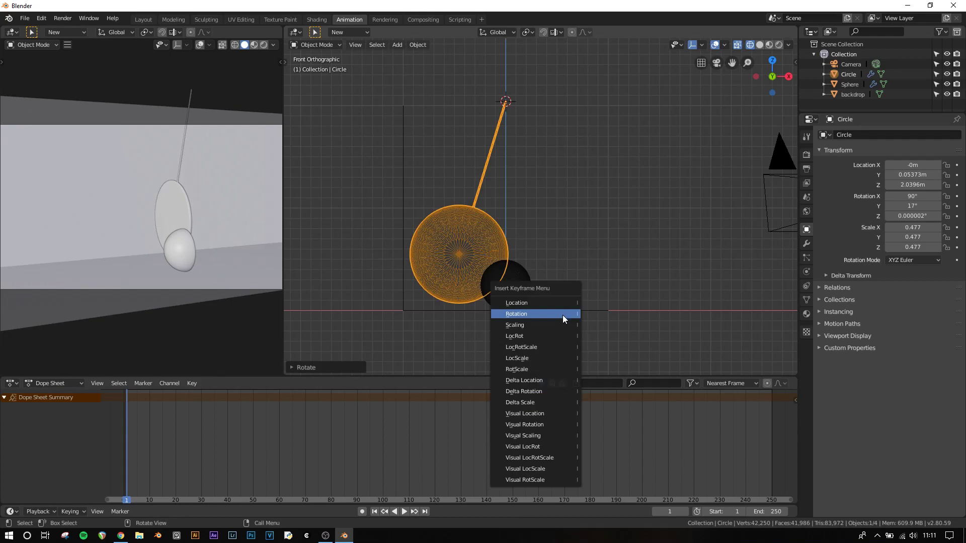
left_click(562, 313)
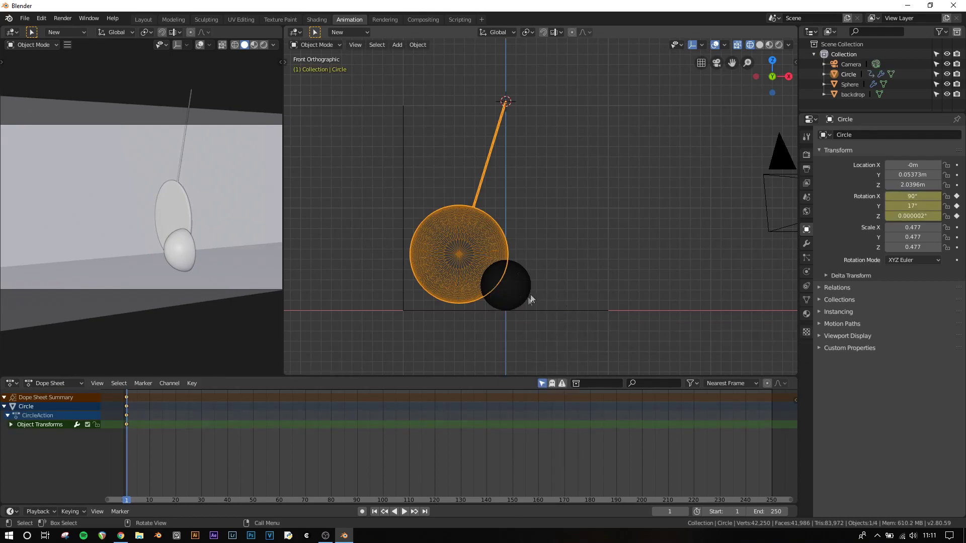
At frame 60, rotate the disc -34° and key its rotation.
right_click(279, 448)
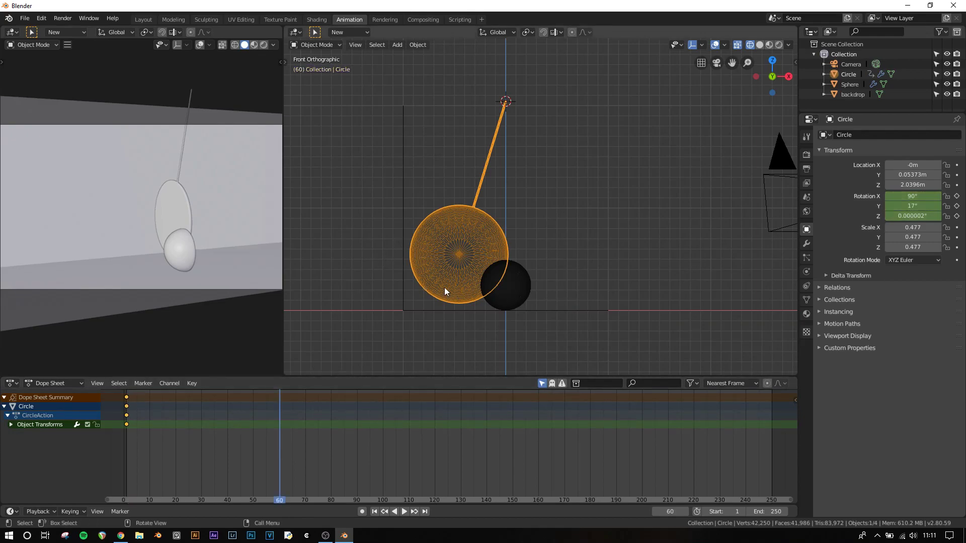
key("r")
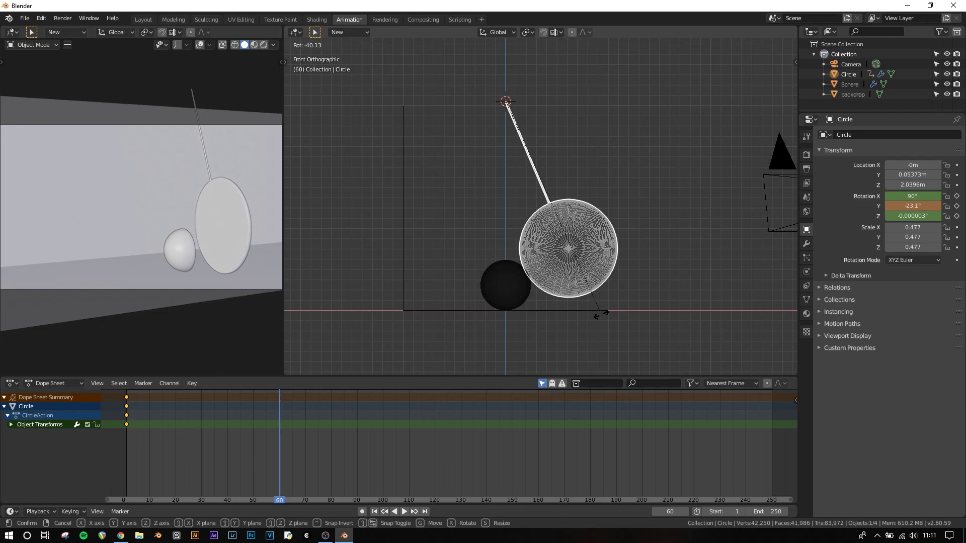
type("-34")
key("Return")
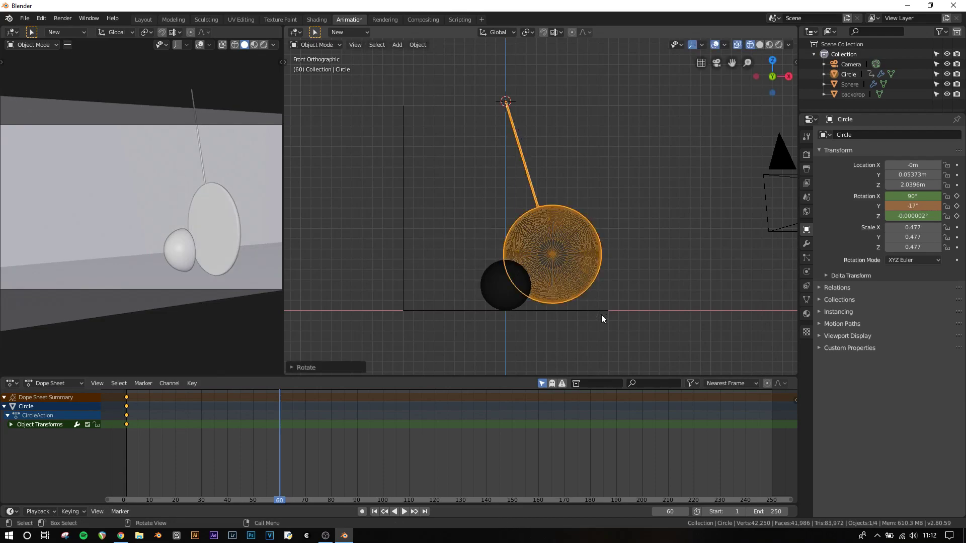
key("i")
left_click(601, 315)
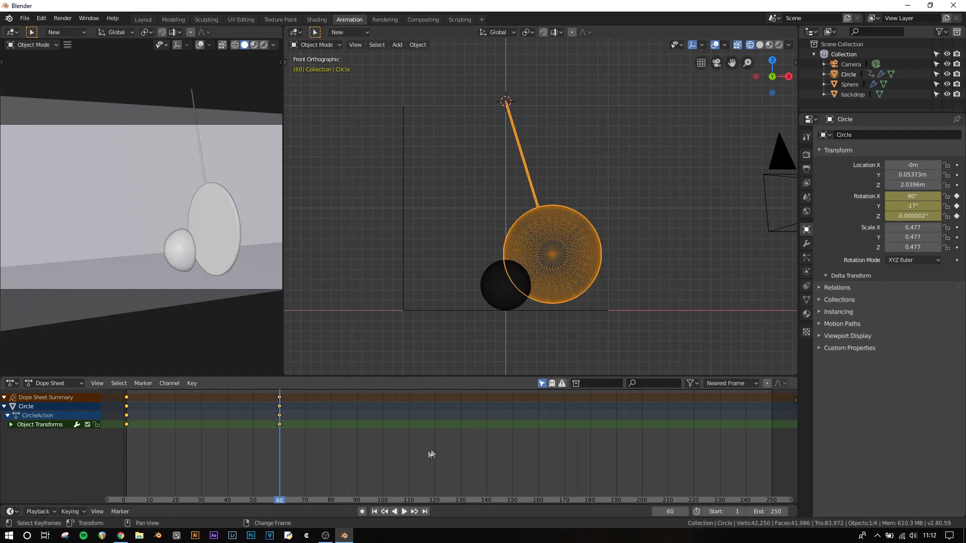
At frame 120, rotate the disc back 34° and key its rotation.
right_click(434, 478)
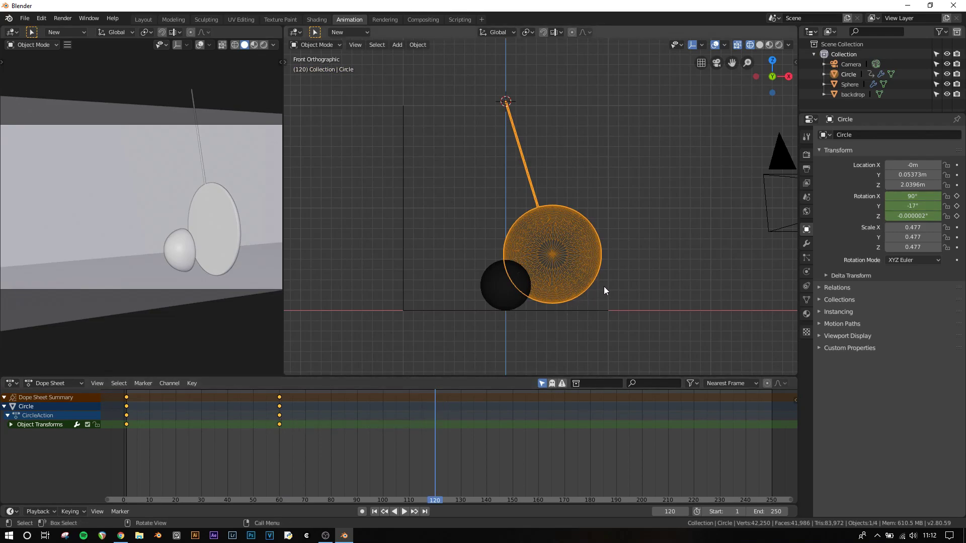
type("r-3")
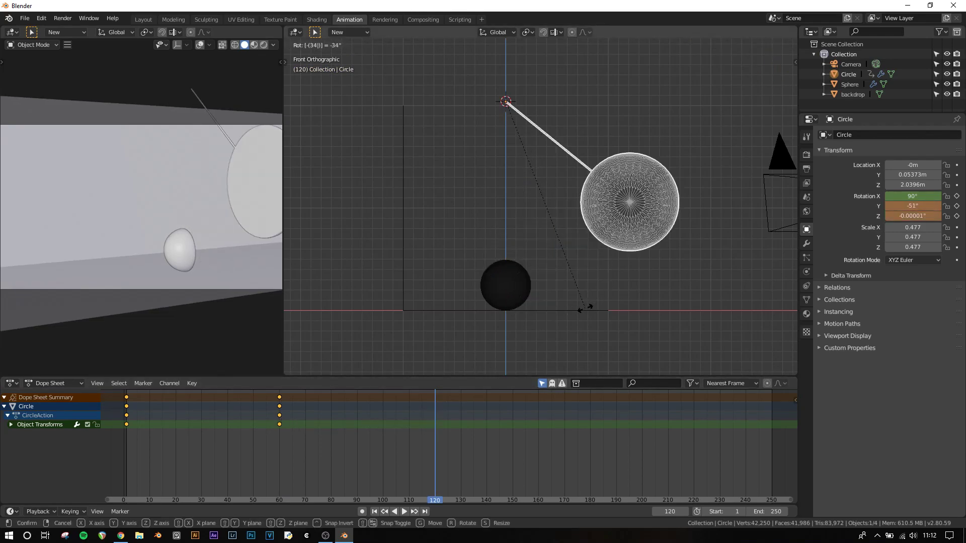
key("BackSpace")
key("BackSpace")
type("34")
key("Return")
key("i")
left_click(533, 274)
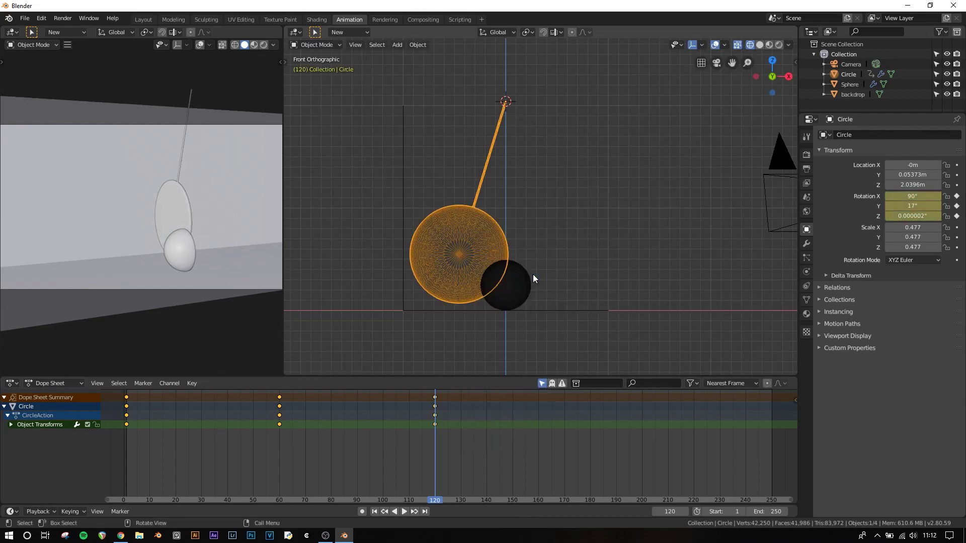
Set the animation's end frame to 120.
left_click(767, 511)
type("120")
key("Return")
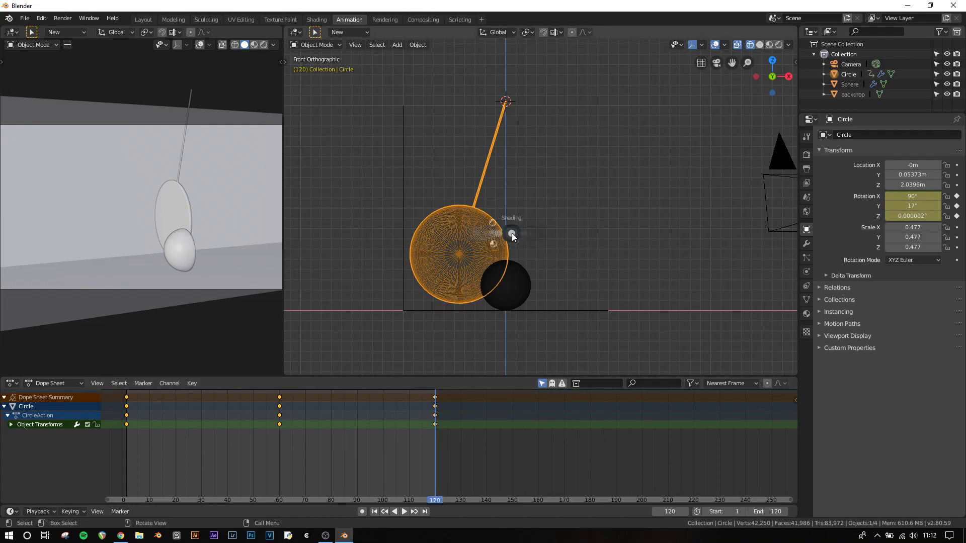
Switch to solid shading, play the swing, stop it, and orbit the view.
key("z")
left_click(577, 238)
key("space")
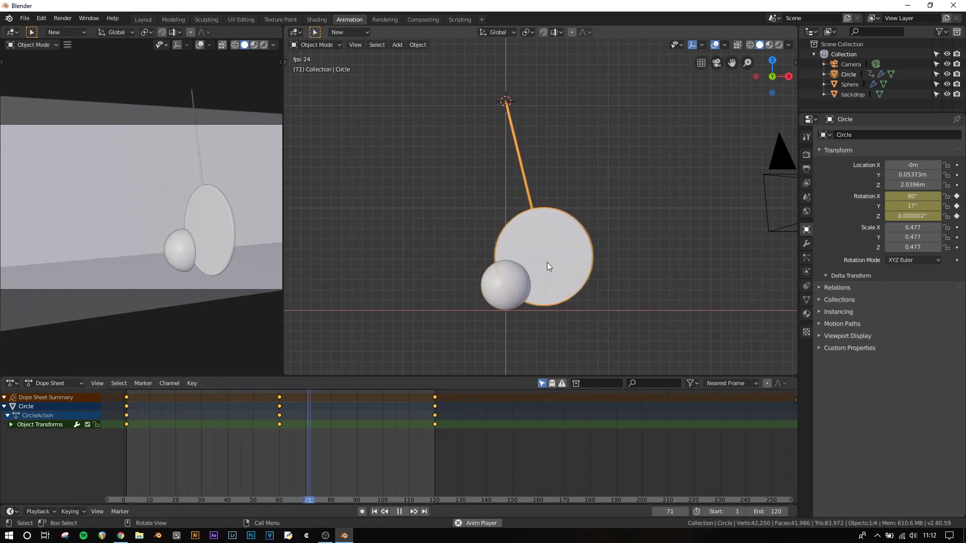
key("space")
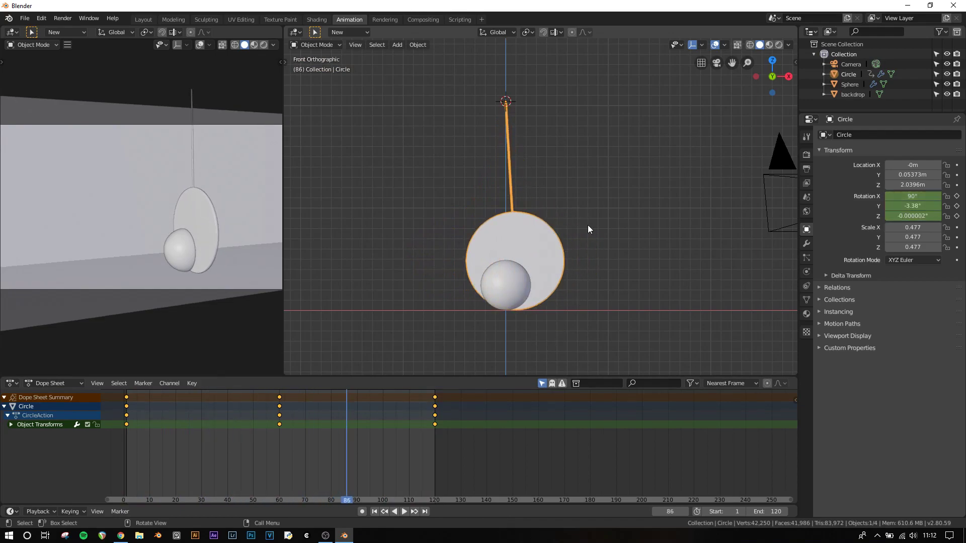
middle_click_drag(587, 225, 532, 243)
key("KP_0")
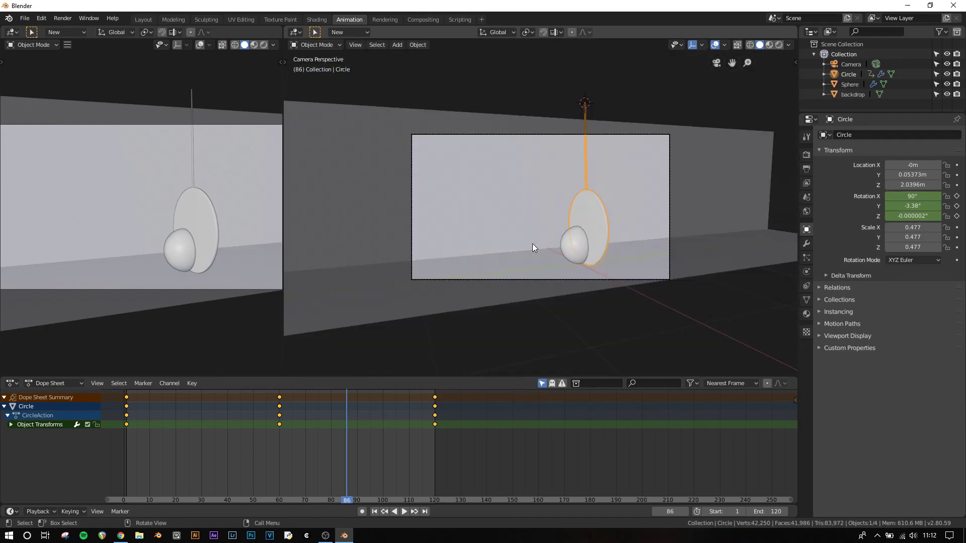
key("z")
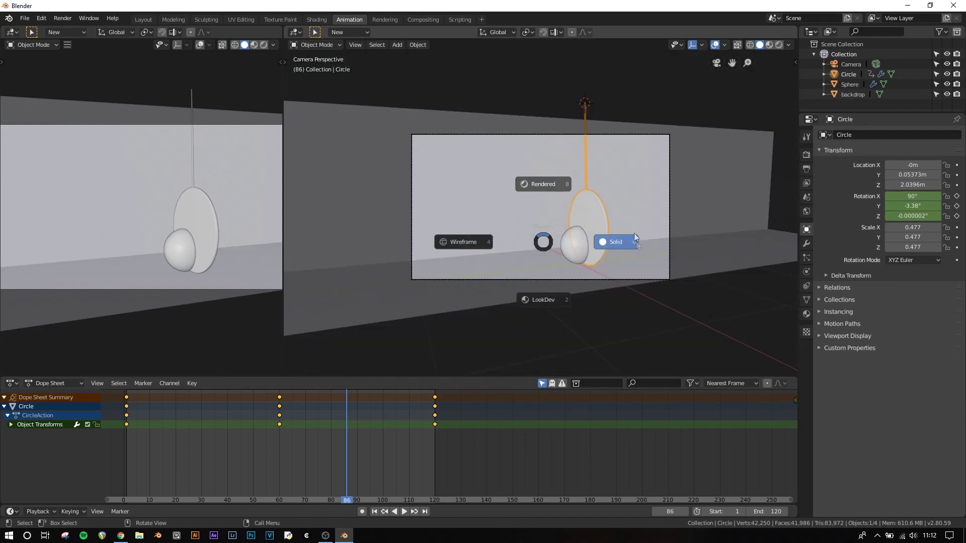
left_click(529, 184)
scroll(529, 230, "up", 3)
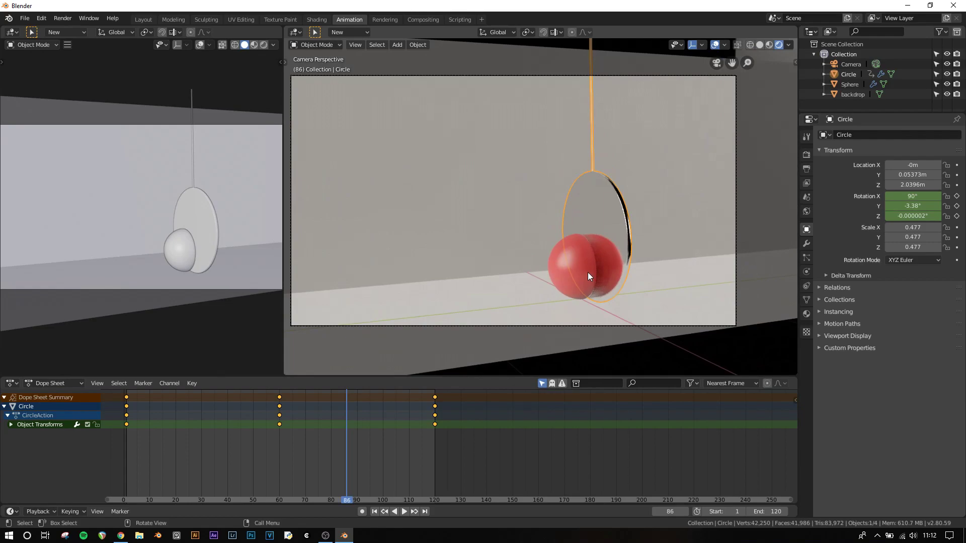
middle_click_drag(588, 273, 547, 236, "shift")
scroll(576, 280, "up", 3)
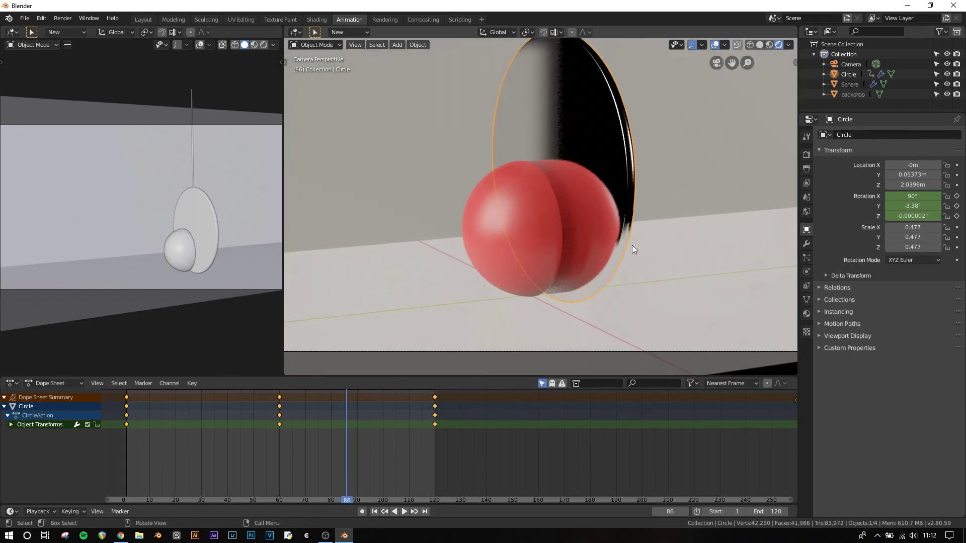
scroll(622, 249, "down", 3)
scroll(570, 248, "up", 1)
key("z")
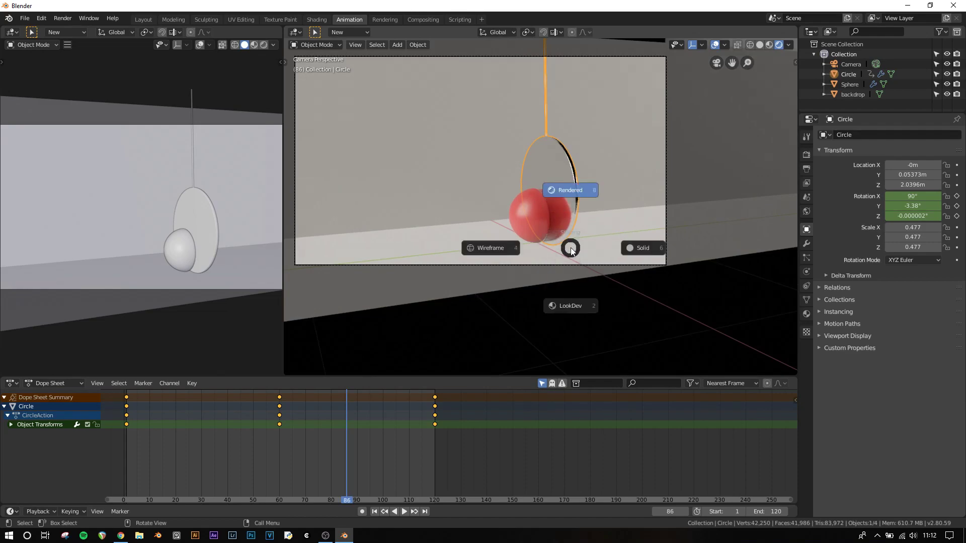
left_click(621, 246)
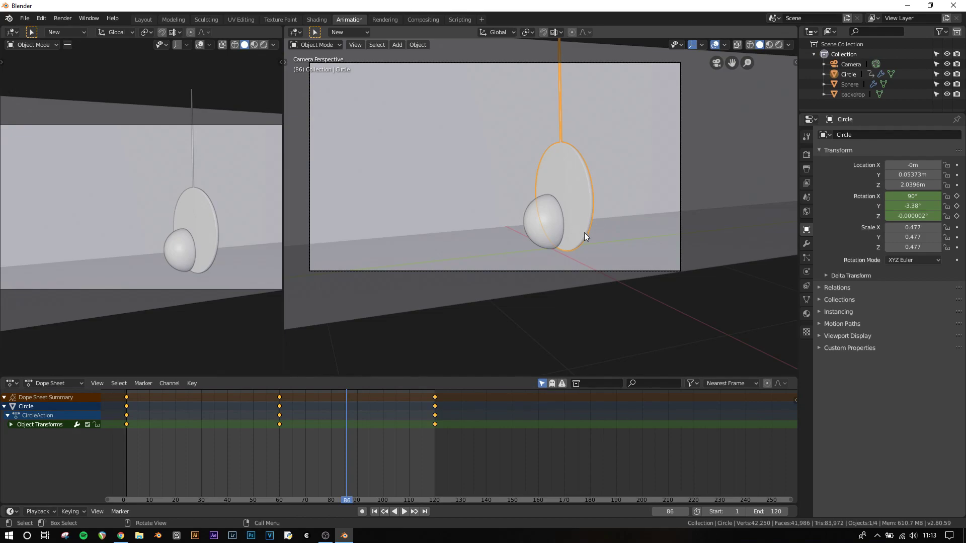
key("shift+s")
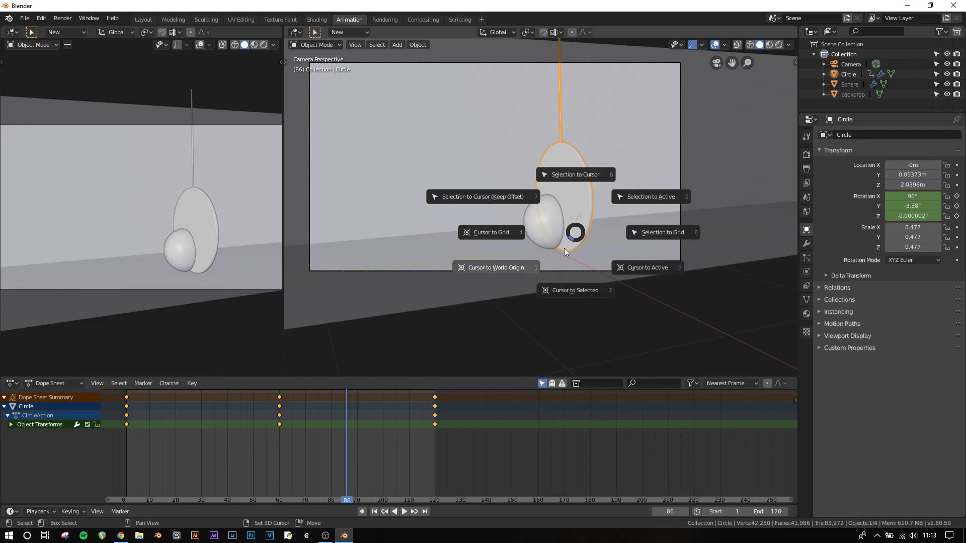
Add an irradiance volume light probe at the world origin.
left_click(511, 270)
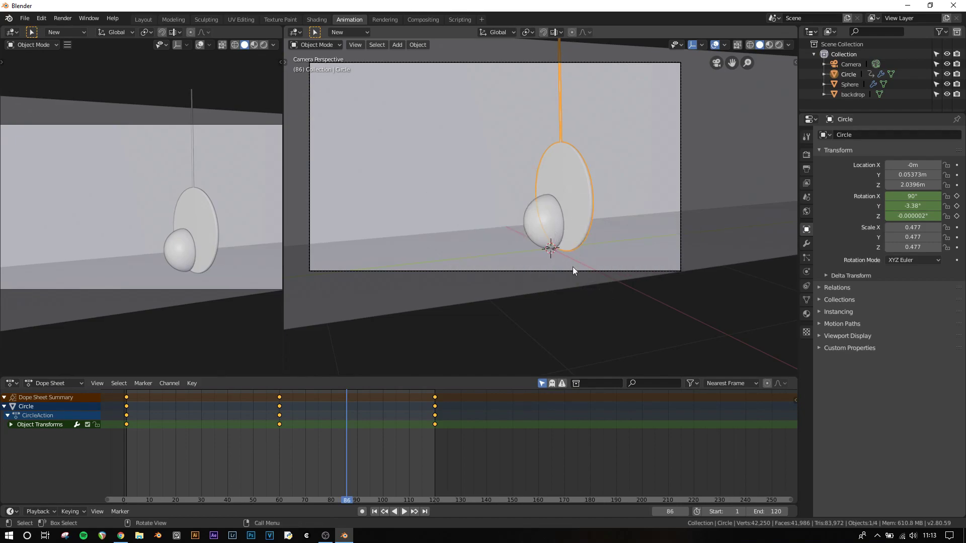
key("shift+a")
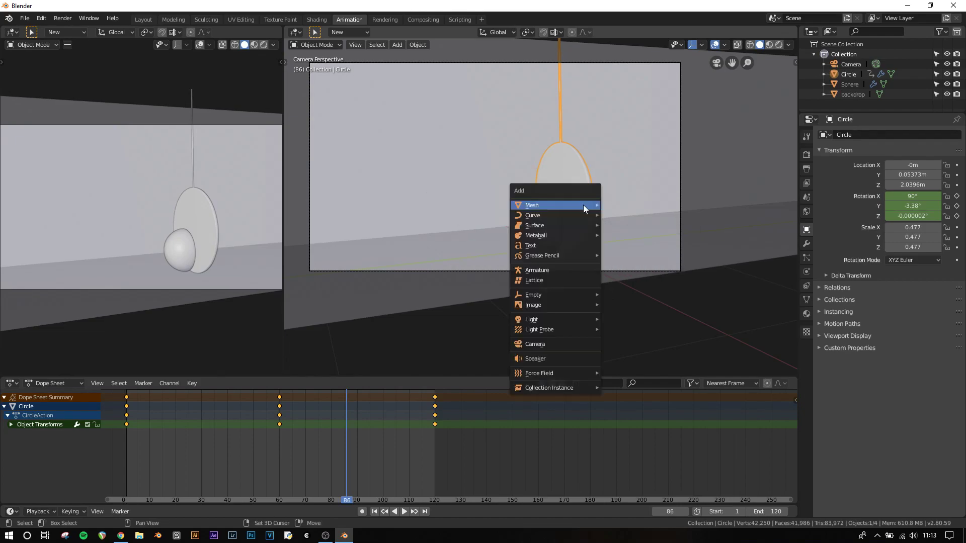
mouse_move(584, 330)
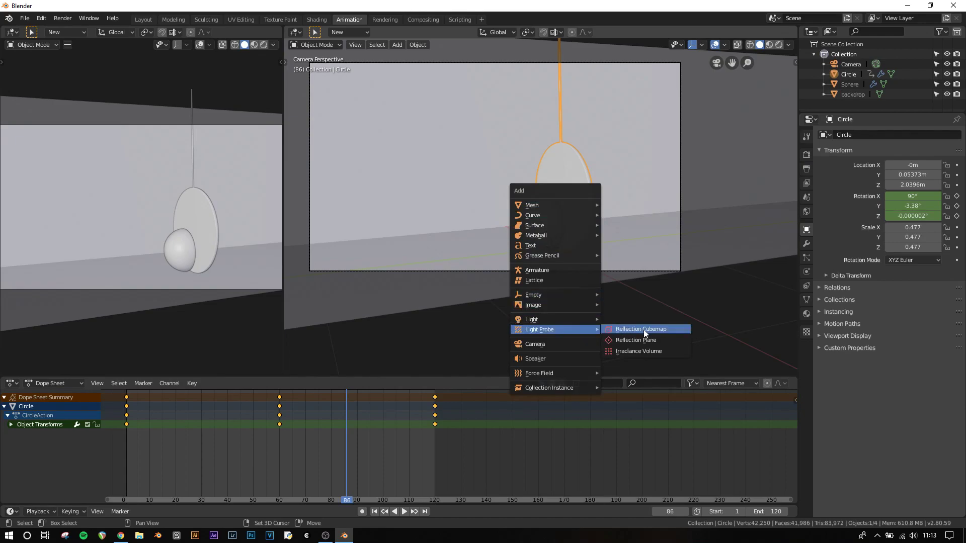
left_click(637, 352)
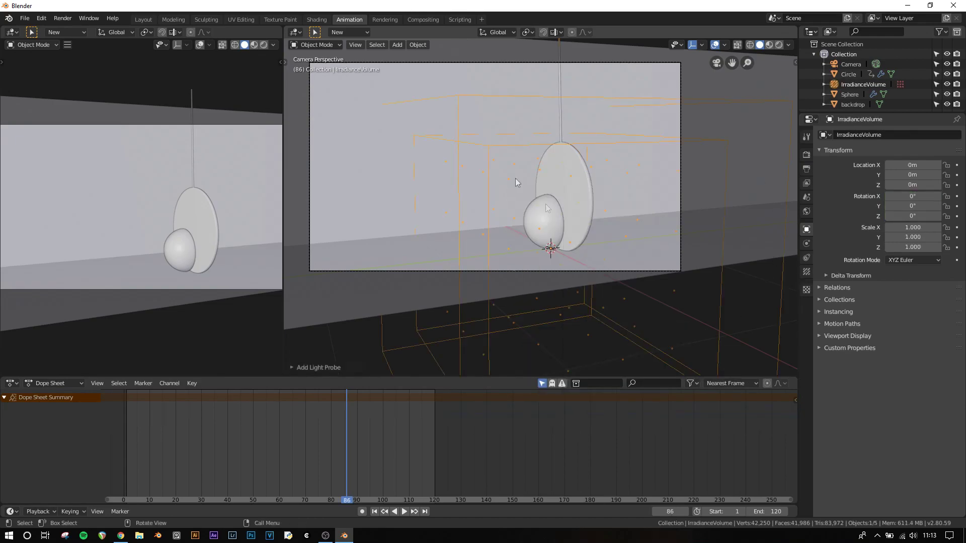
middle_click_drag(587, 228, 632, 236)
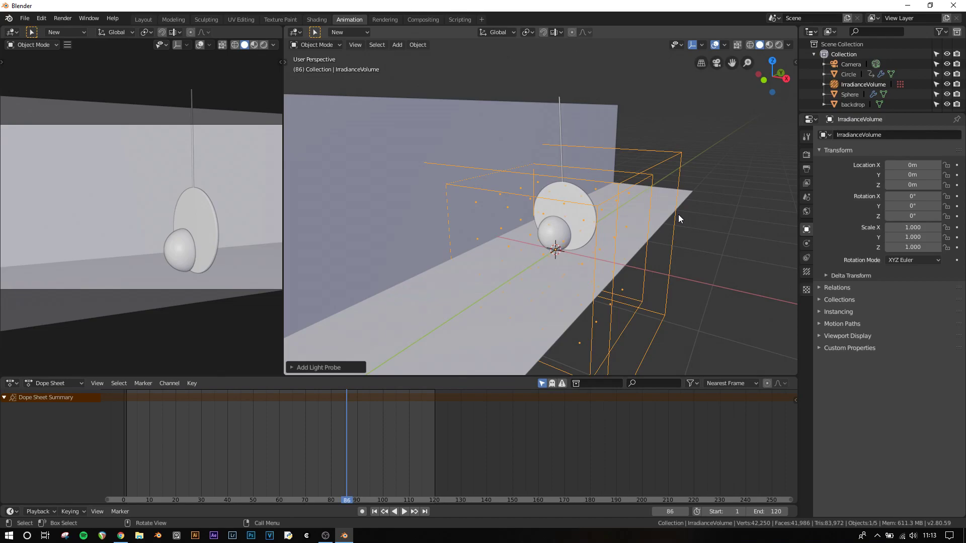
middle_click_drag(671, 254, 647, 247)
Raise the irradiance volume along Z, then shift it along X.
key("g")
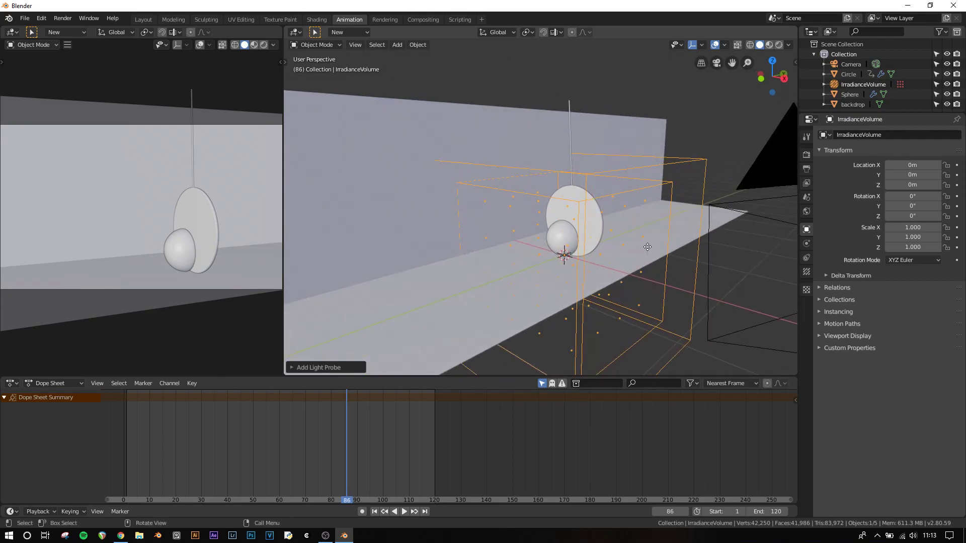
key("z")
left_click(484, 178)
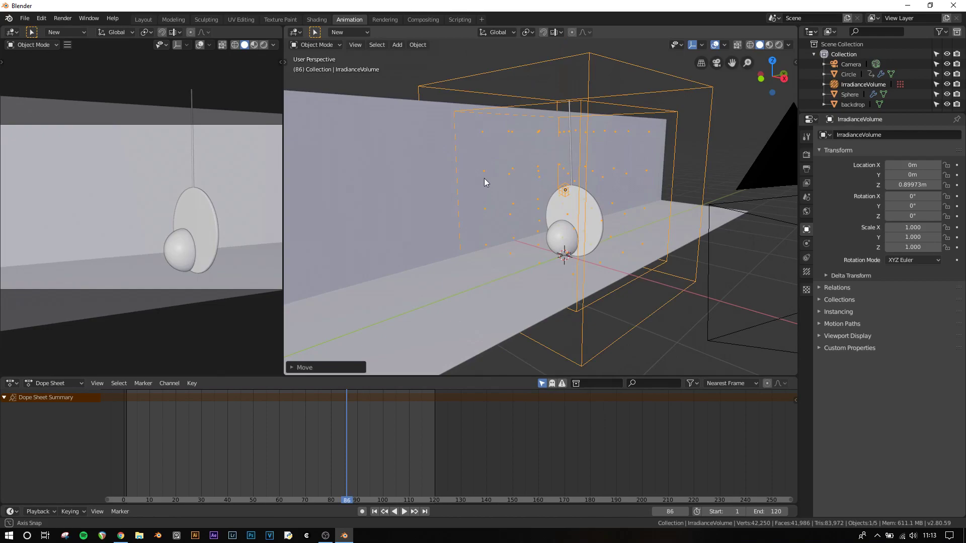
middle_click_drag(483, 178, 547, 214)
key("g")
key("x")
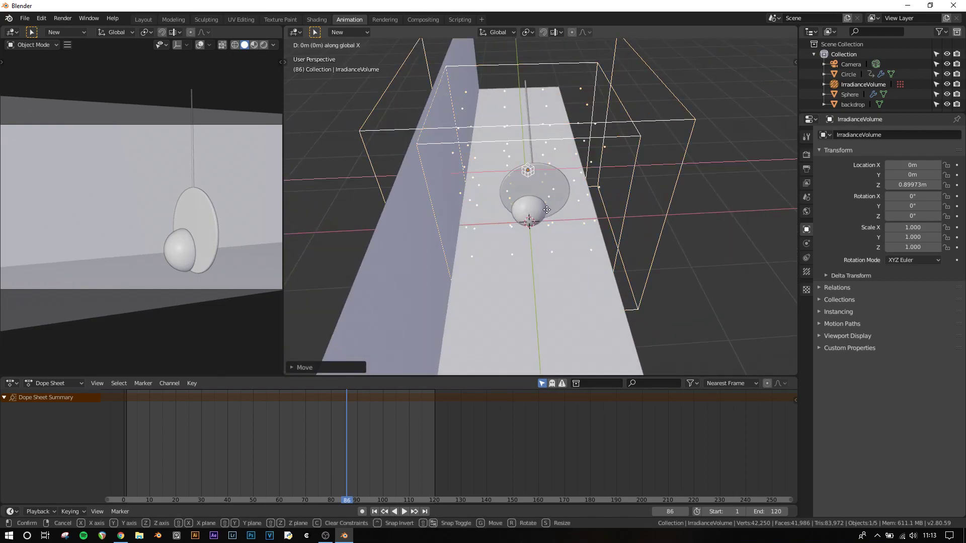
left_click(540, 209)
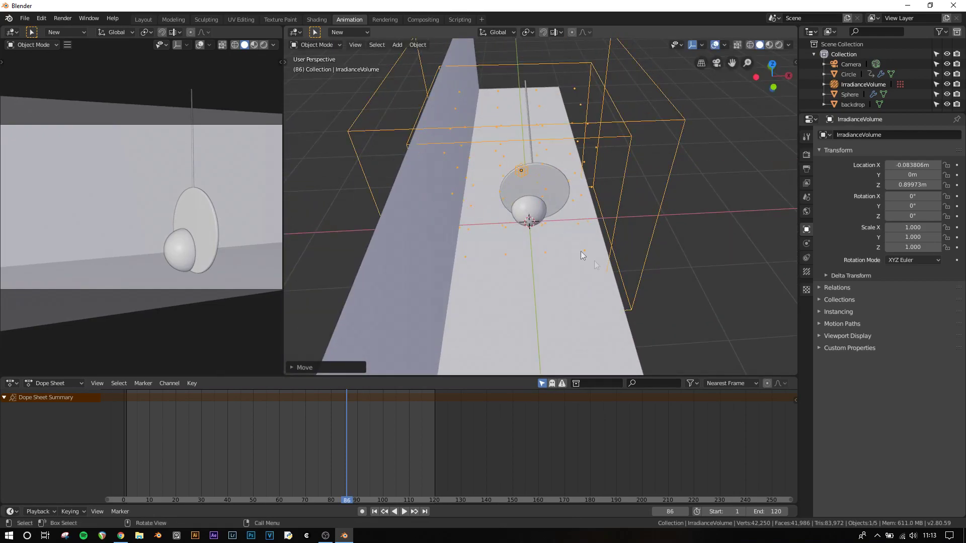
middle_click_drag(581, 252, 578, 254)
From camera view, scale the volume to 1.515 and switch to rendered shading.
key("KP_0")
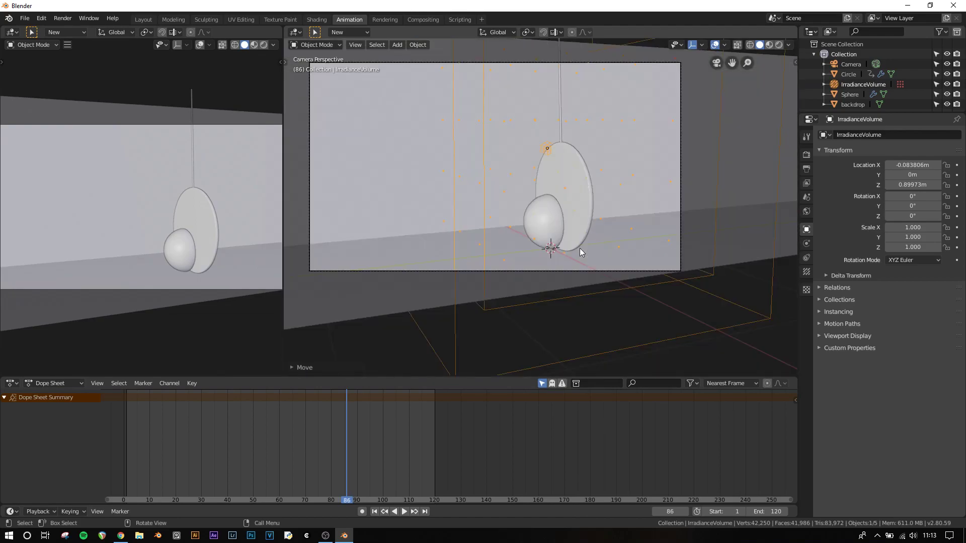
key("z")
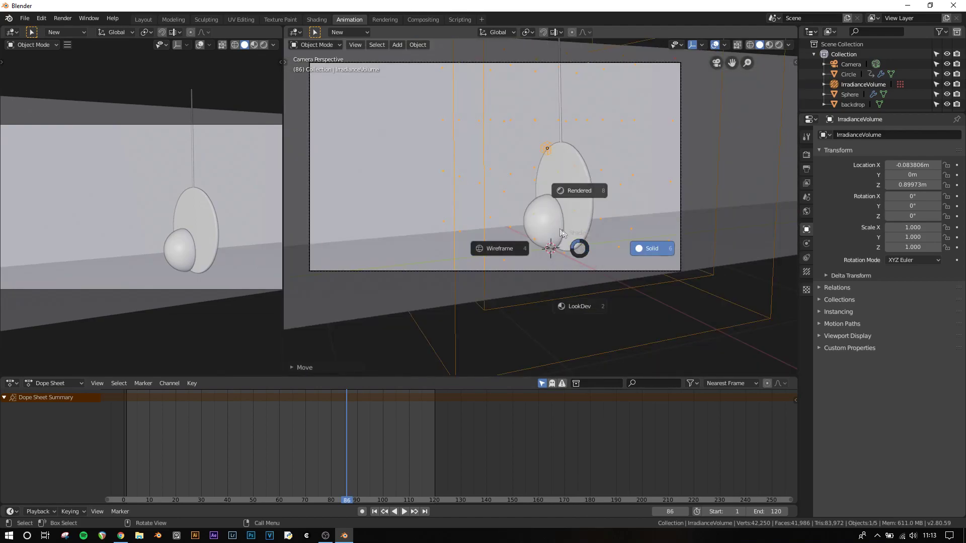
left_click(623, 301)
key("s")
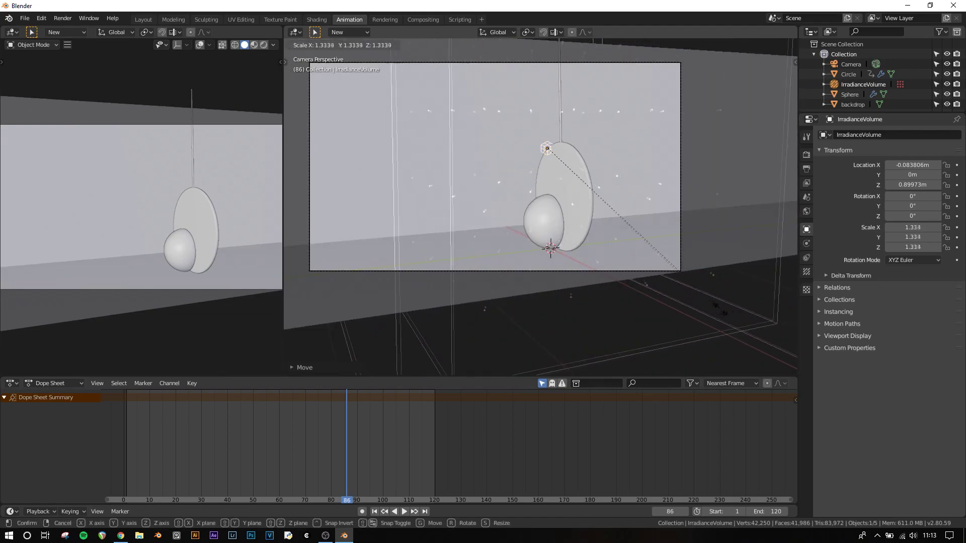
left_click(637, 218)
key("z")
left_click(635, 171)
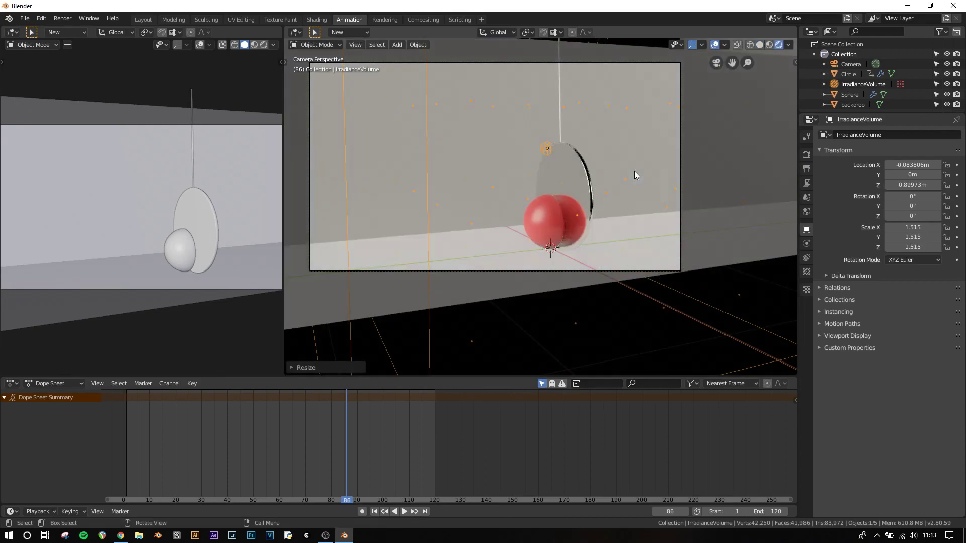
left_click(807, 155)
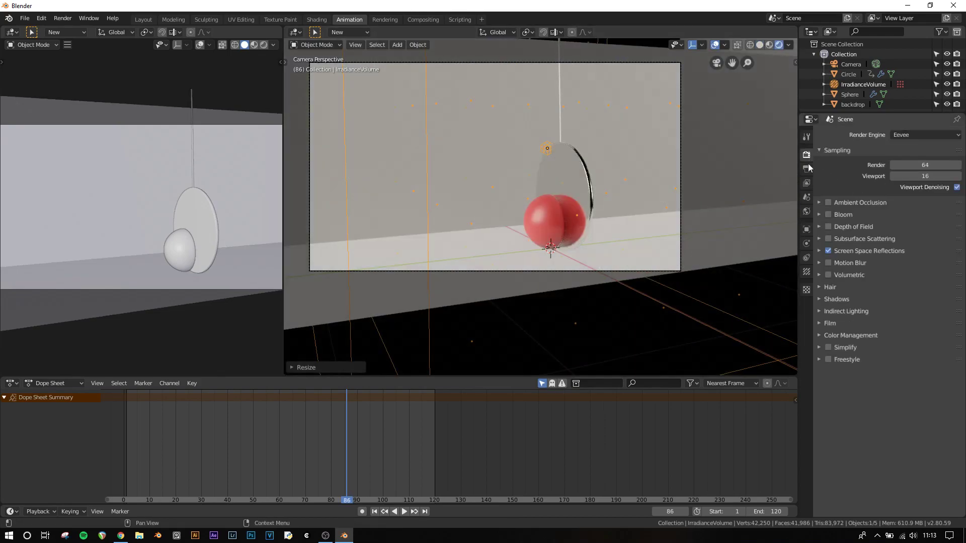
Bake the indirect lighting, deselect everything, and play back the disc swing.
left_click(836, 309)
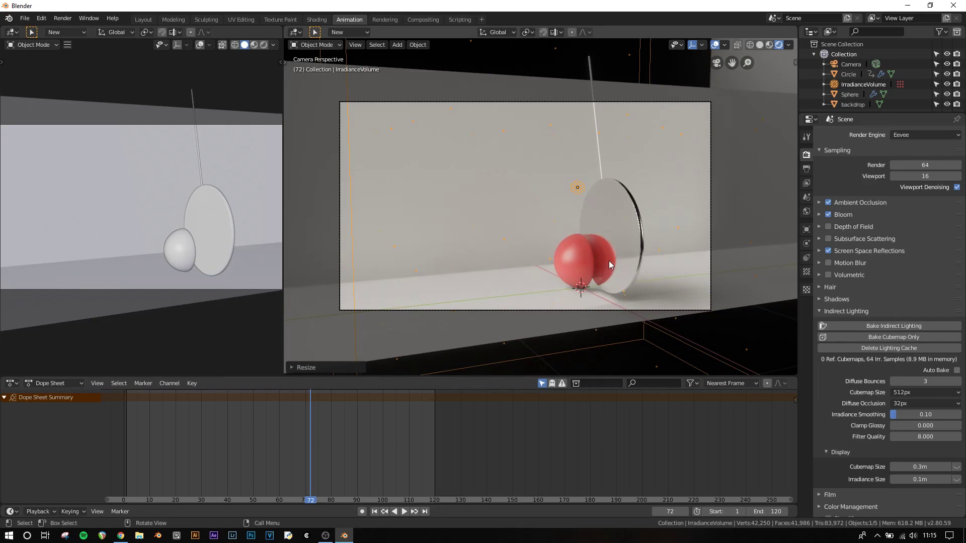
key("alt+a")
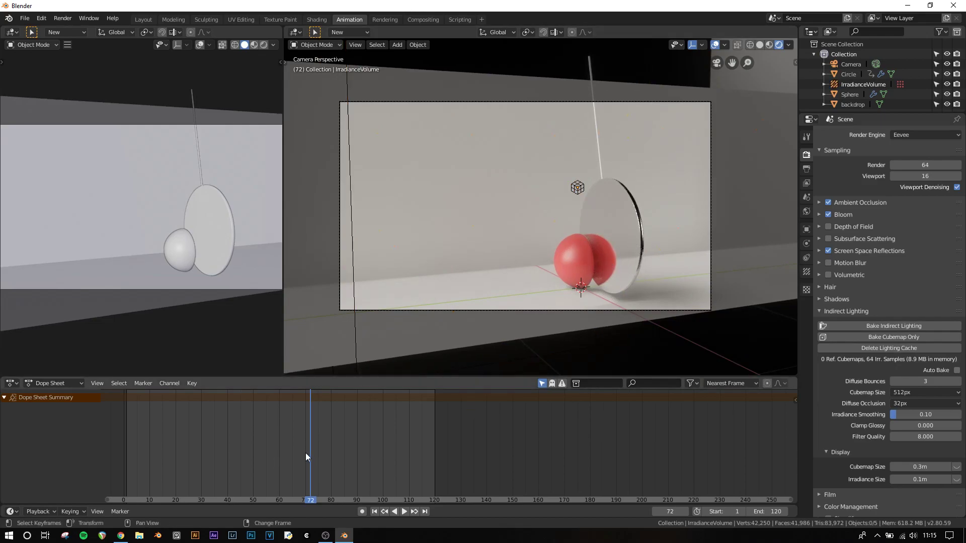
key("space")
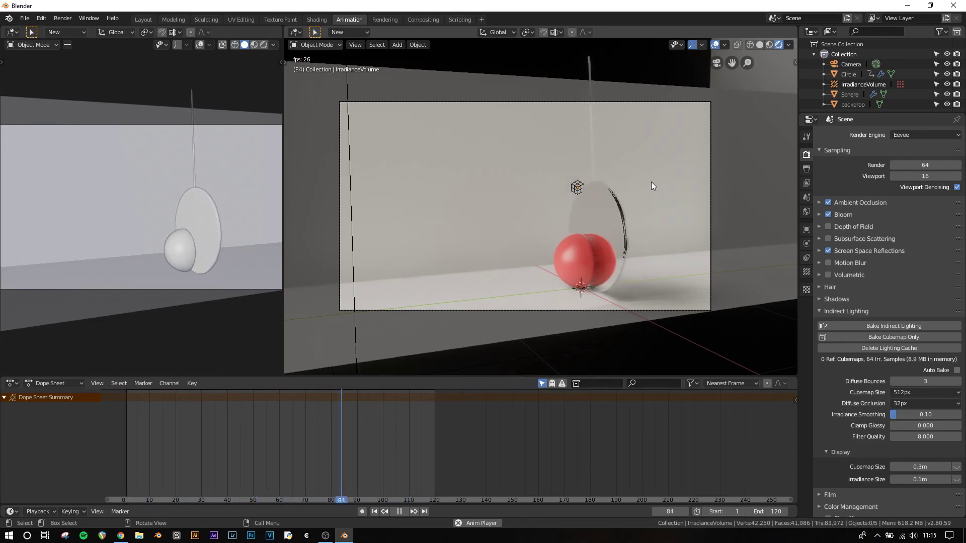
key("space")
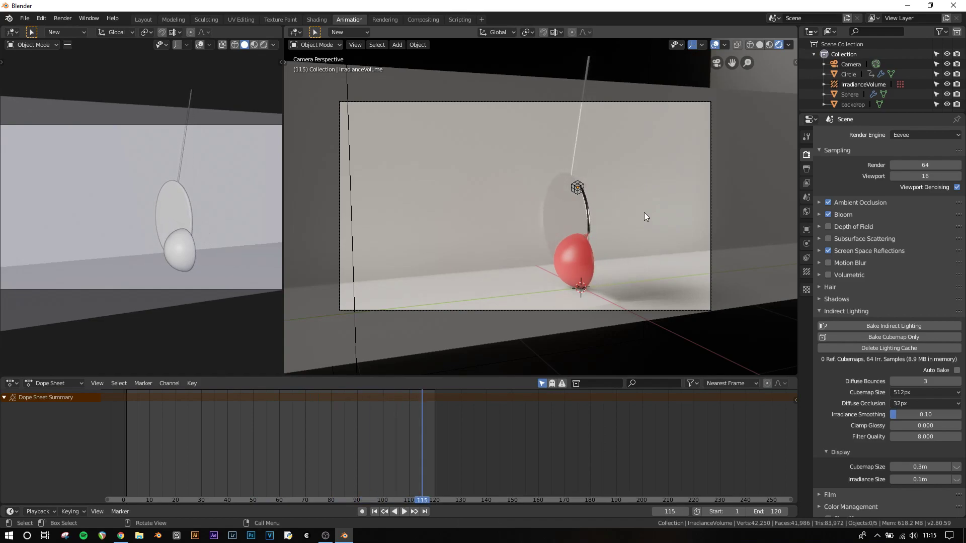
left_click(808, 168)
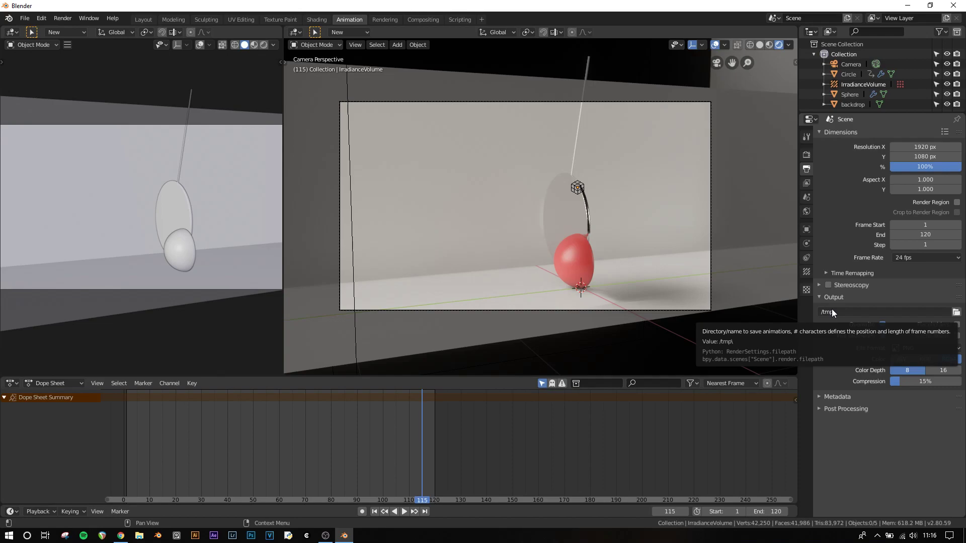
Point the render output path to a newly created 'New Folder' on the Desktop.
left_click(956, 312)
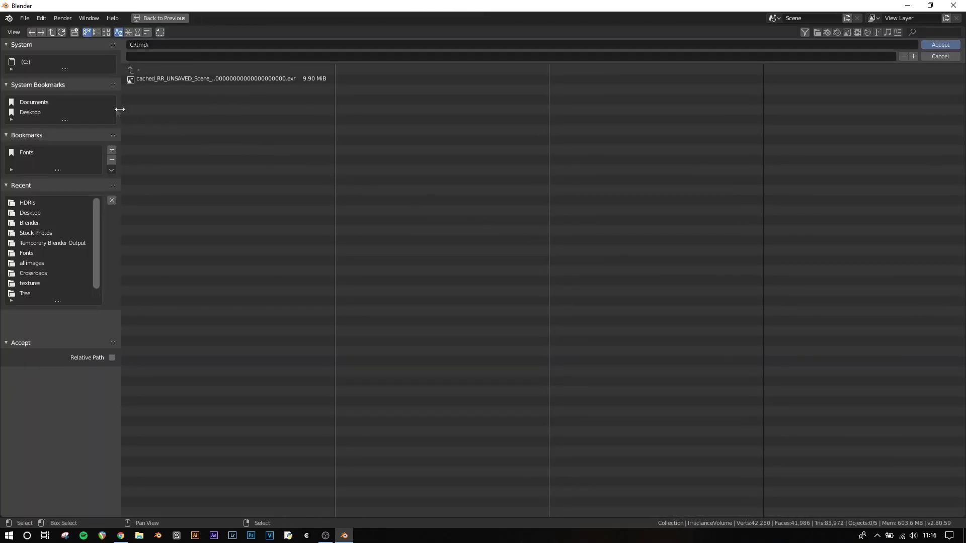
left_click(28, 114)
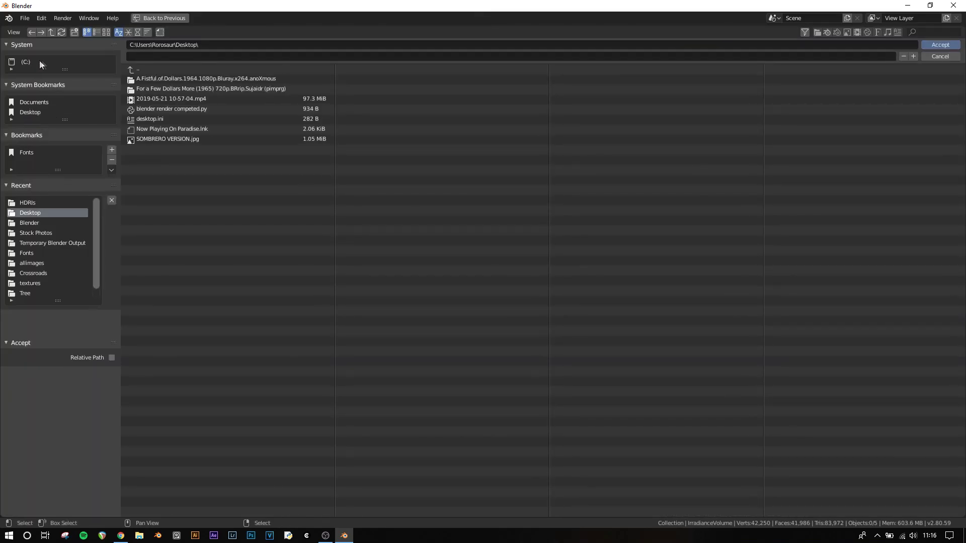
left_click(75, 34)
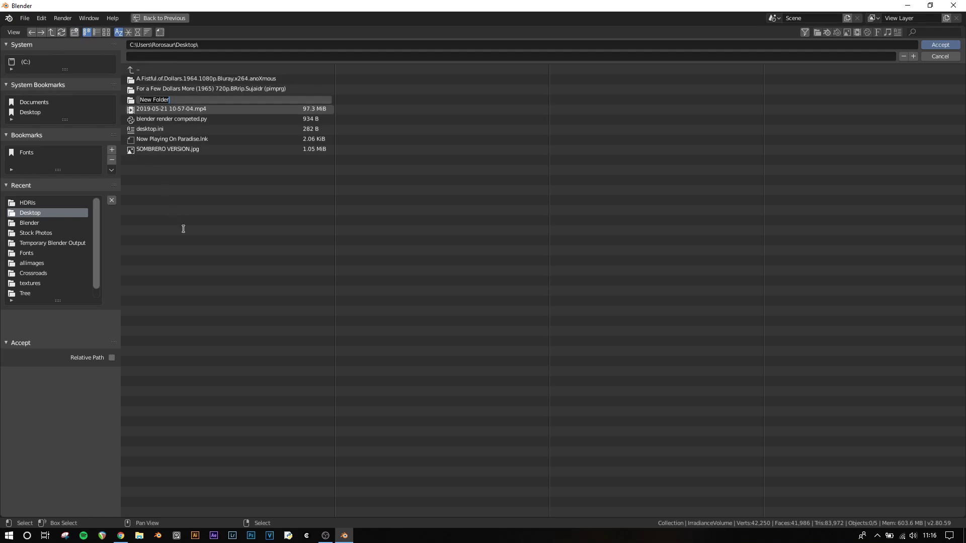
key("Return")
double_click(167, 98)
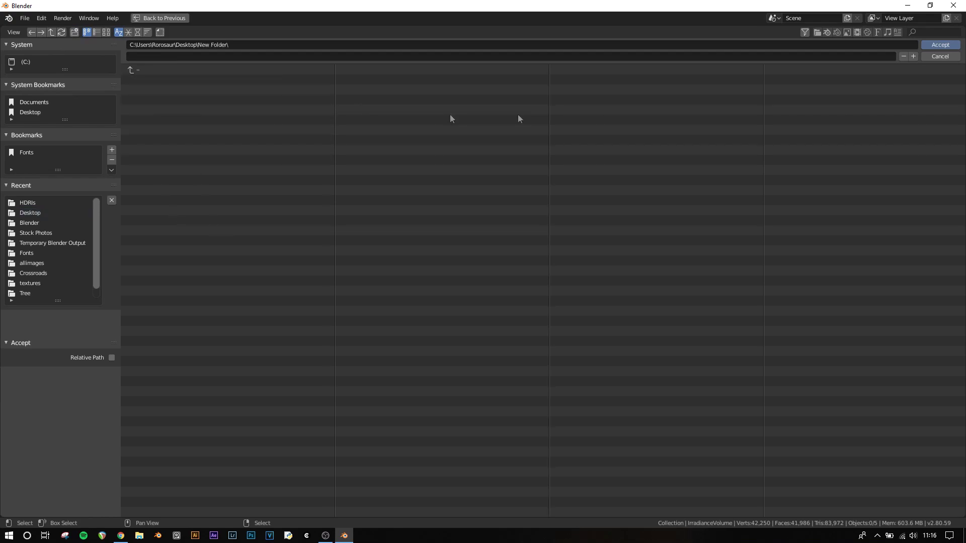
left_click(942, 46)
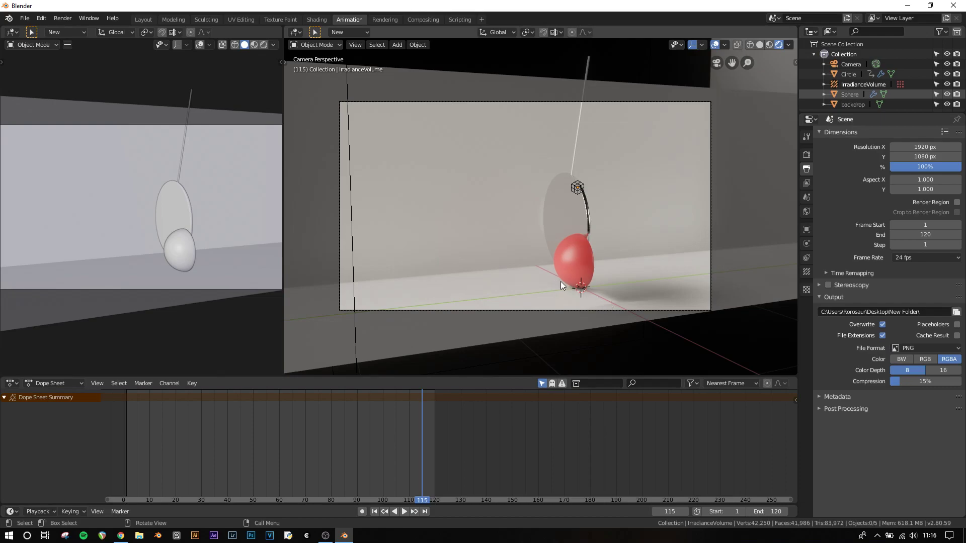
Set the output file format to AVI JPEG.
left_click(923, 348)
left_click(910, 346)
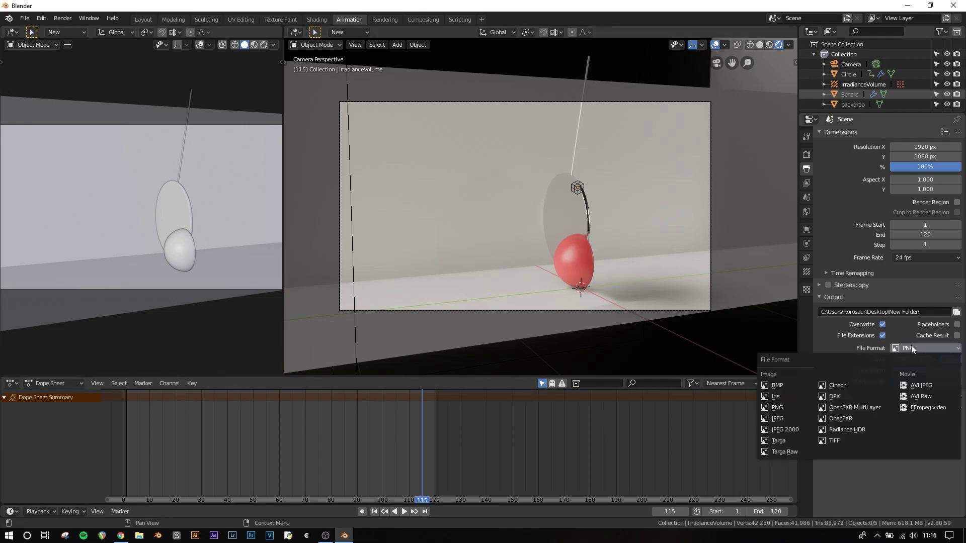
left_click(923, 387)
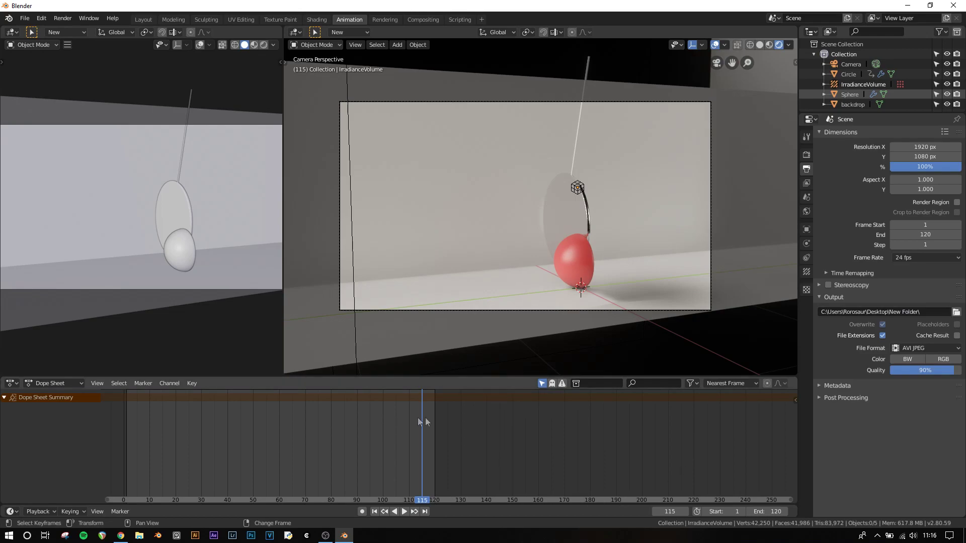
Return to frame 1 and render the full animation.
left_click(374, 511)
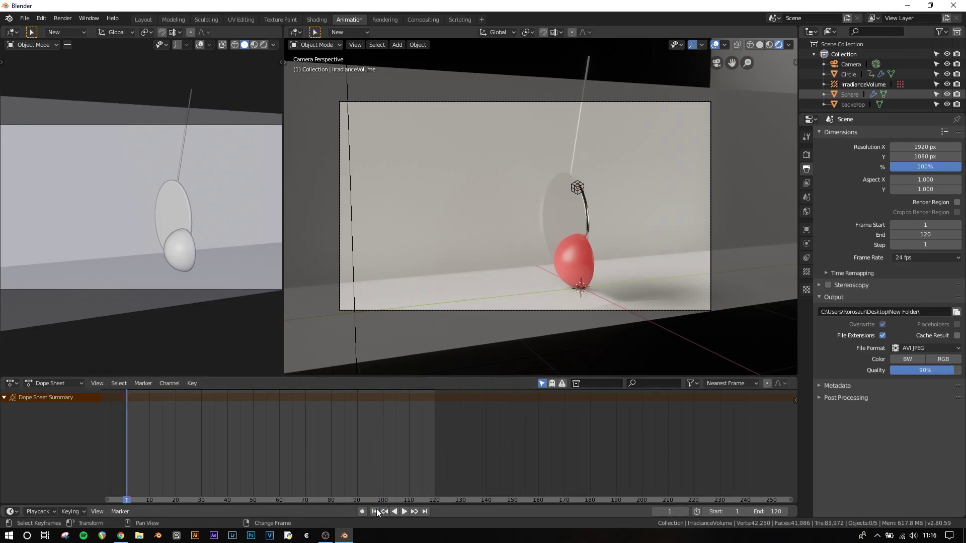
left_click(805, 156)
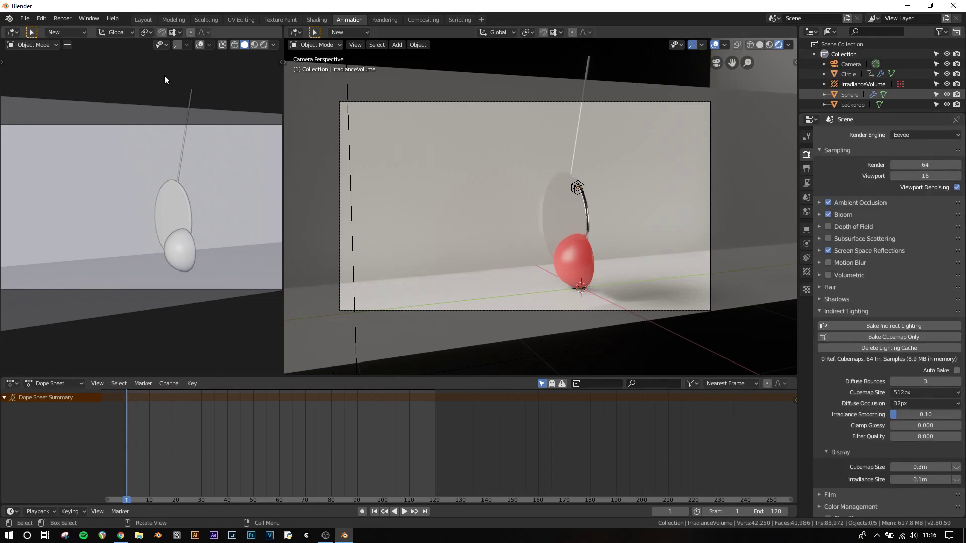
left_click(62, 19)
left_click(86, 40)
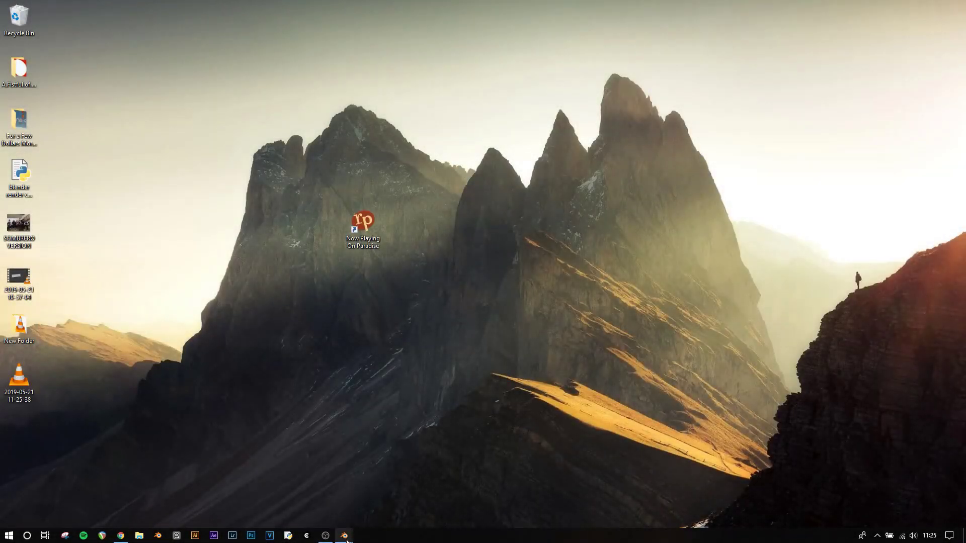
Open 0001-0120.avi from New Folder on the desktop and play it in VLC.
mouse_move(346, 537)
left_click(294, 506)
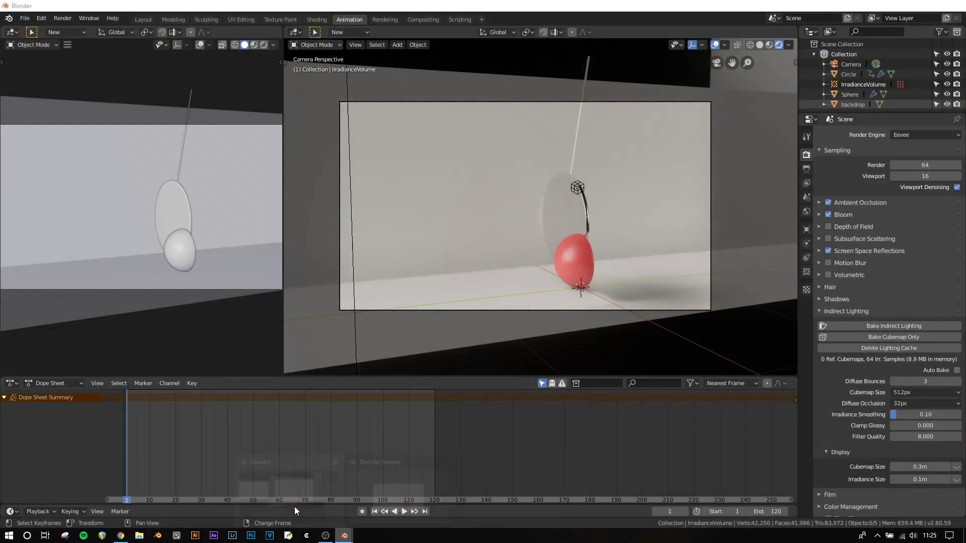
left_click(963, 535)
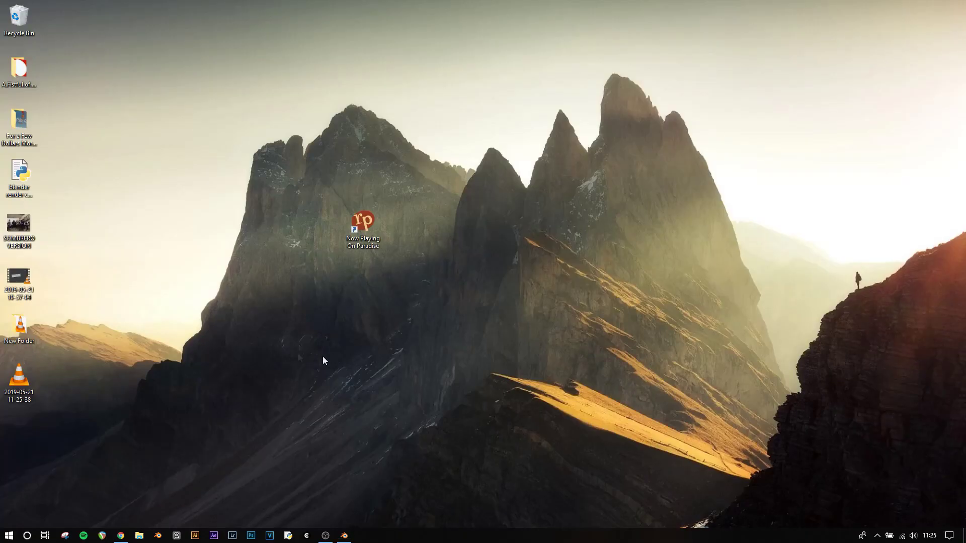
double_click(24, 326)
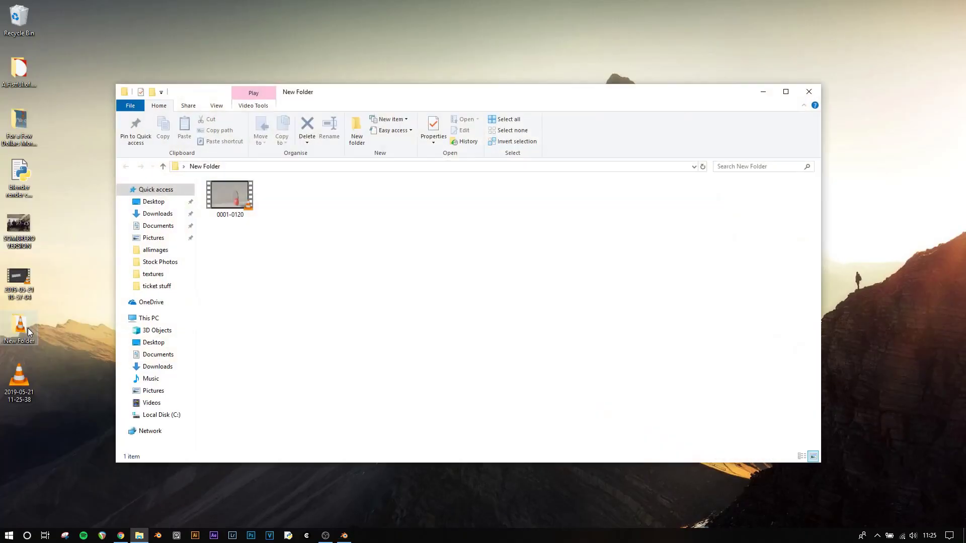
double_click(236, 207)
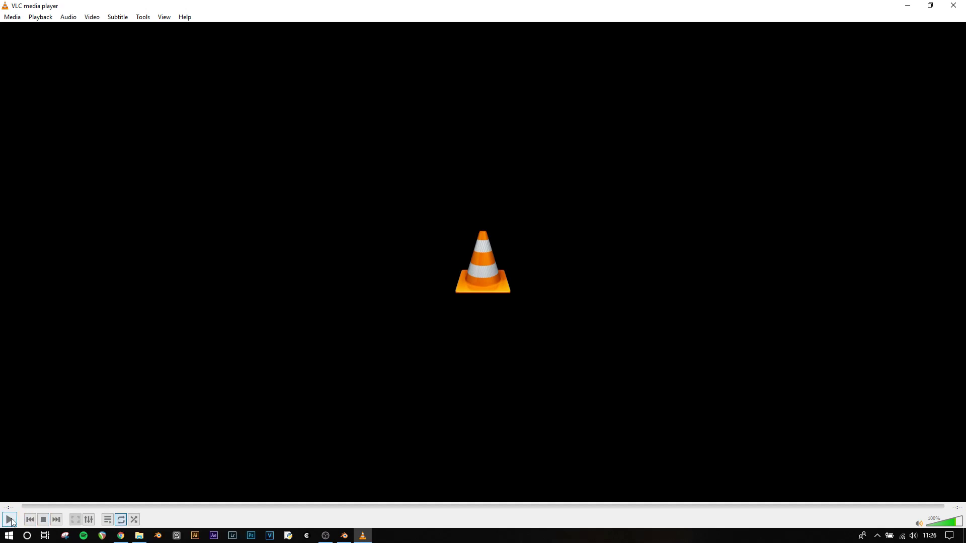
left_click(10, 520)
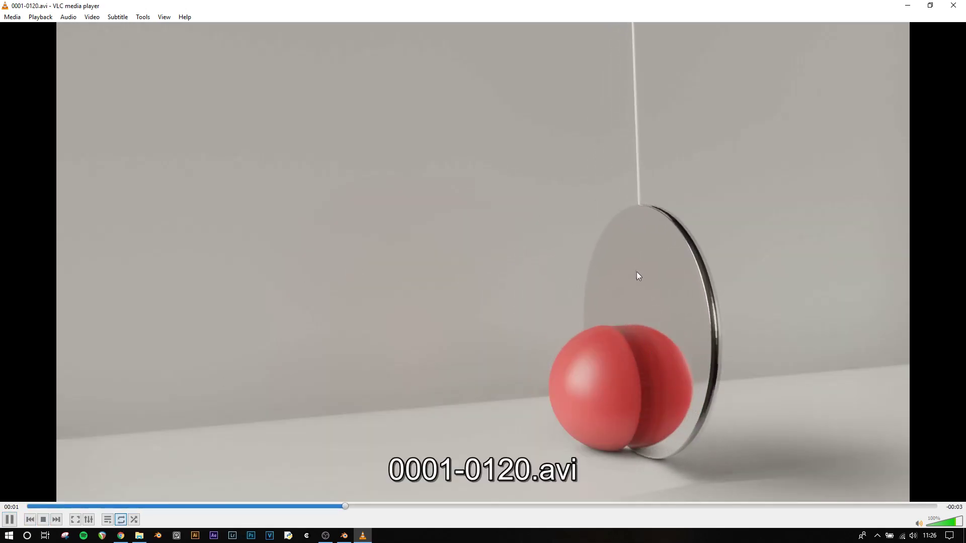